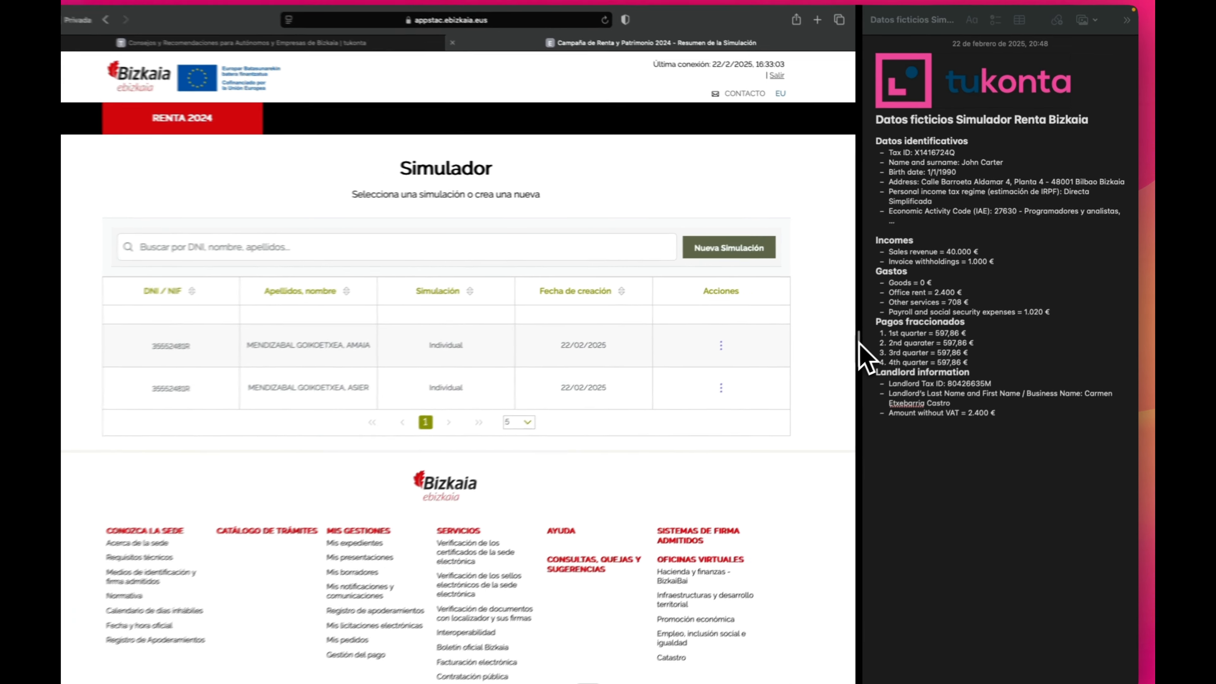
Drag the Split View divider right so the simulator page is wider and the taxpayer notes narrower.
drag(859, 343, 904, 348)
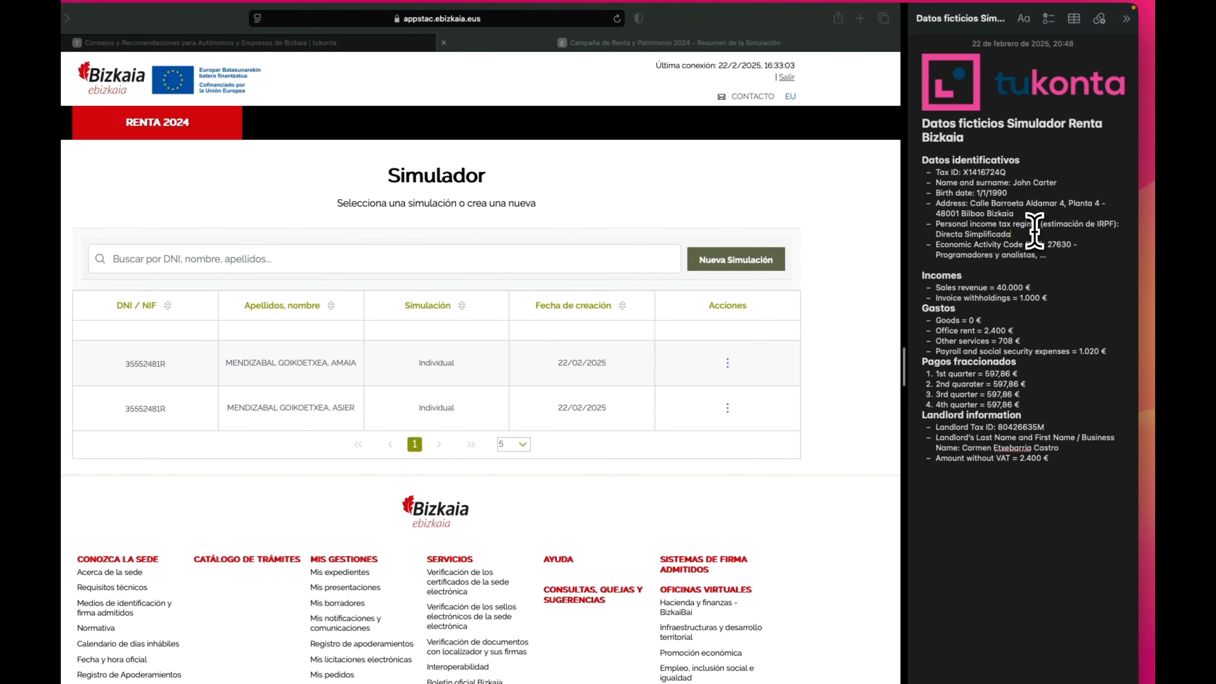
drag(1033, 233, 933, 228)
click(1015, 234)
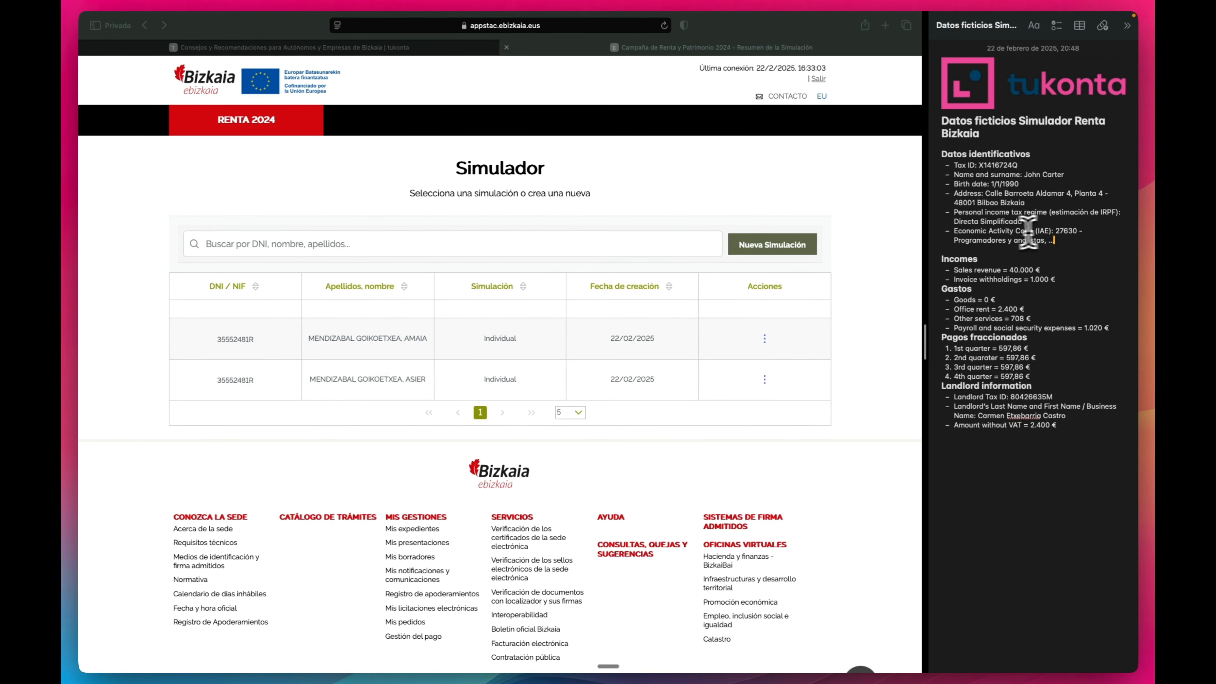
triple_click(1053, 238)
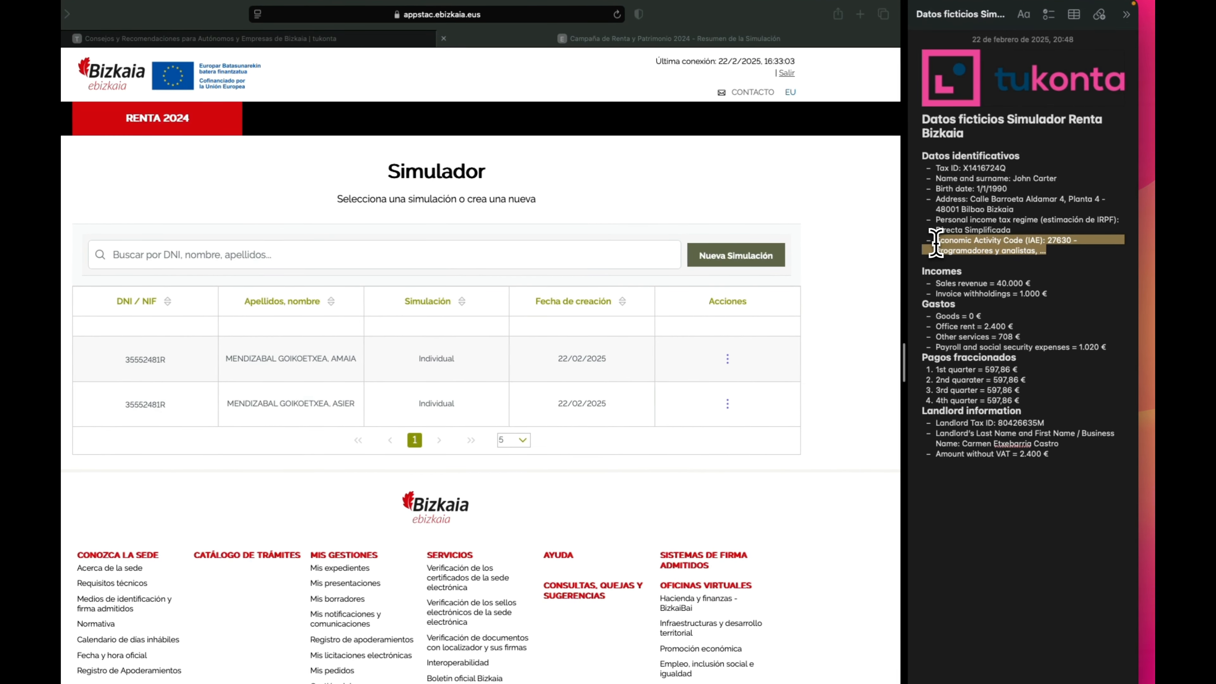
click(1054, 252)
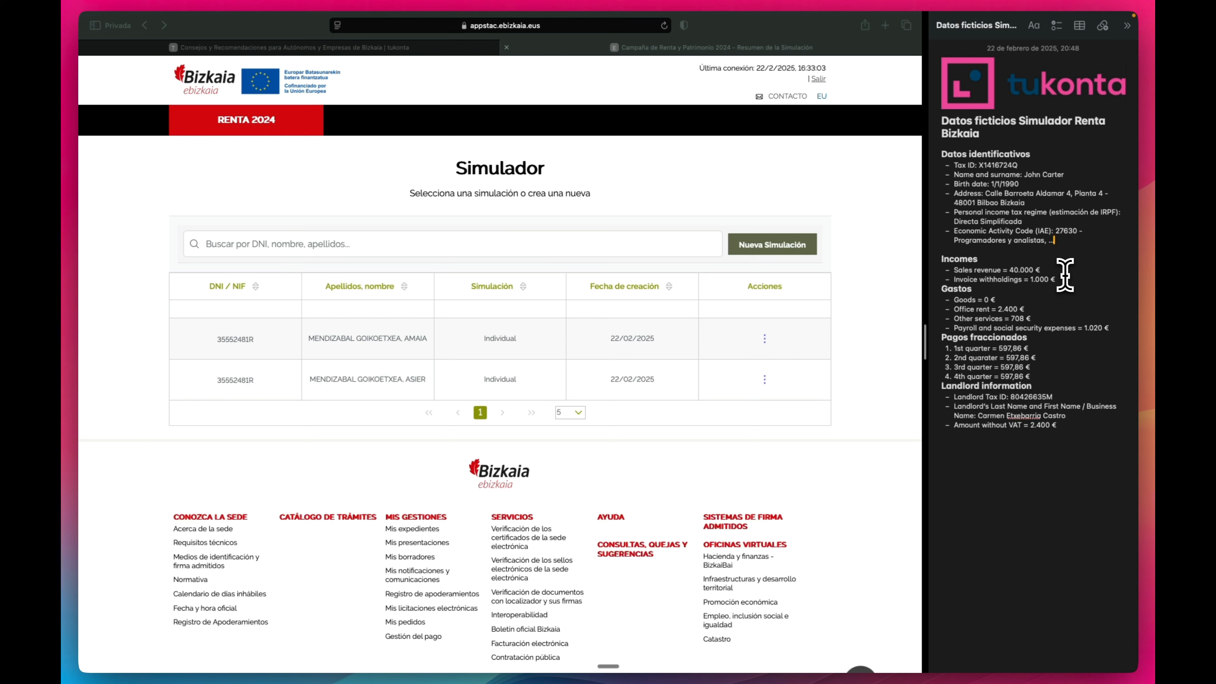
drag(1009, 271, 1043, 274)
click(1063, 284)
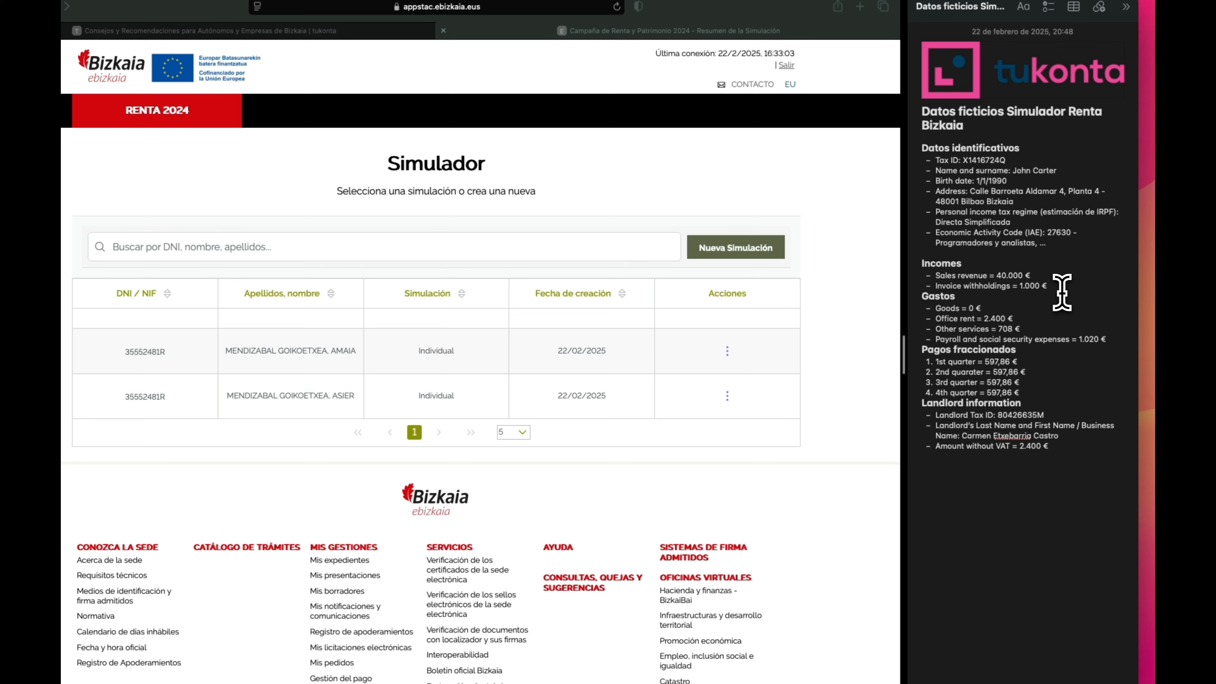
drag(1050, 286, 936, 279)
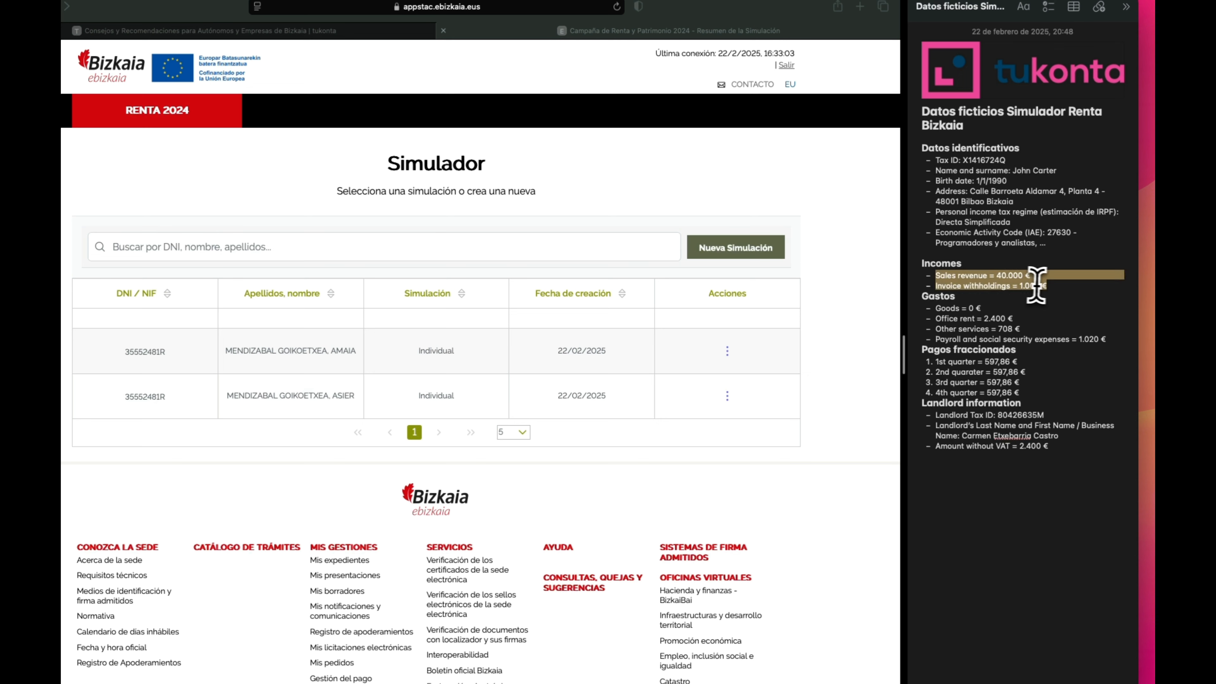
click(1048, 286)
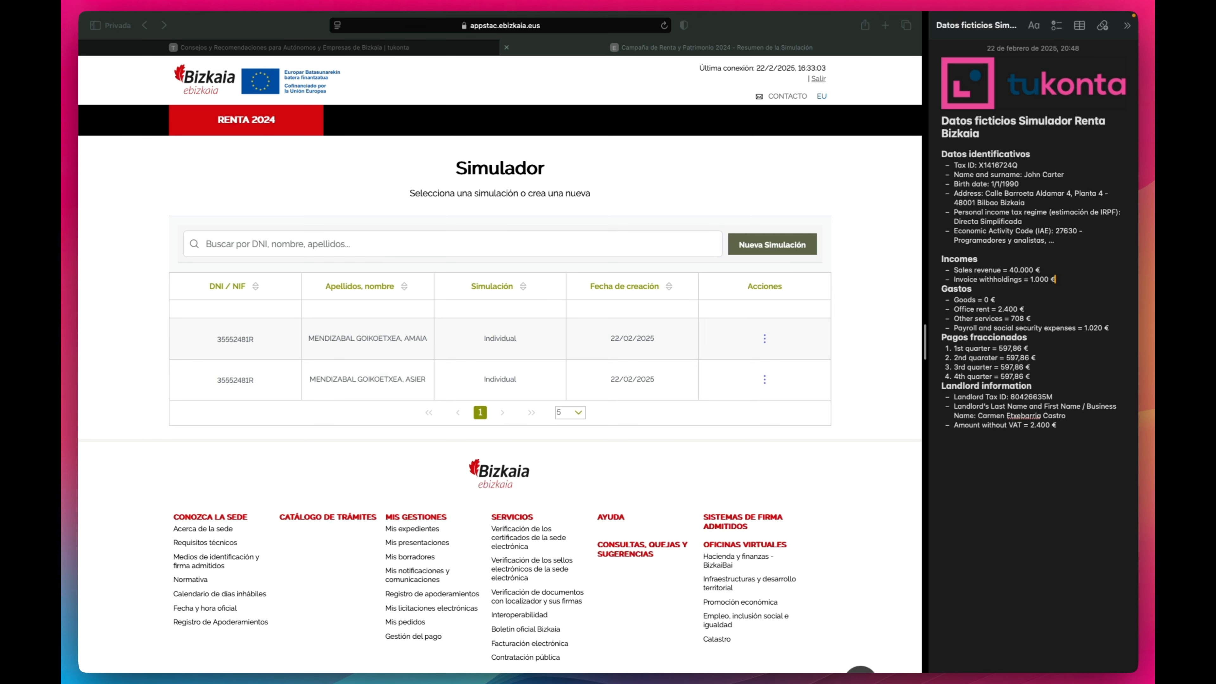
click(1030, 339)
double_click(1039, 280)
double_click(956, 289)
Replace the note's Gastos heading with 'Expenses'.
text(Expense)
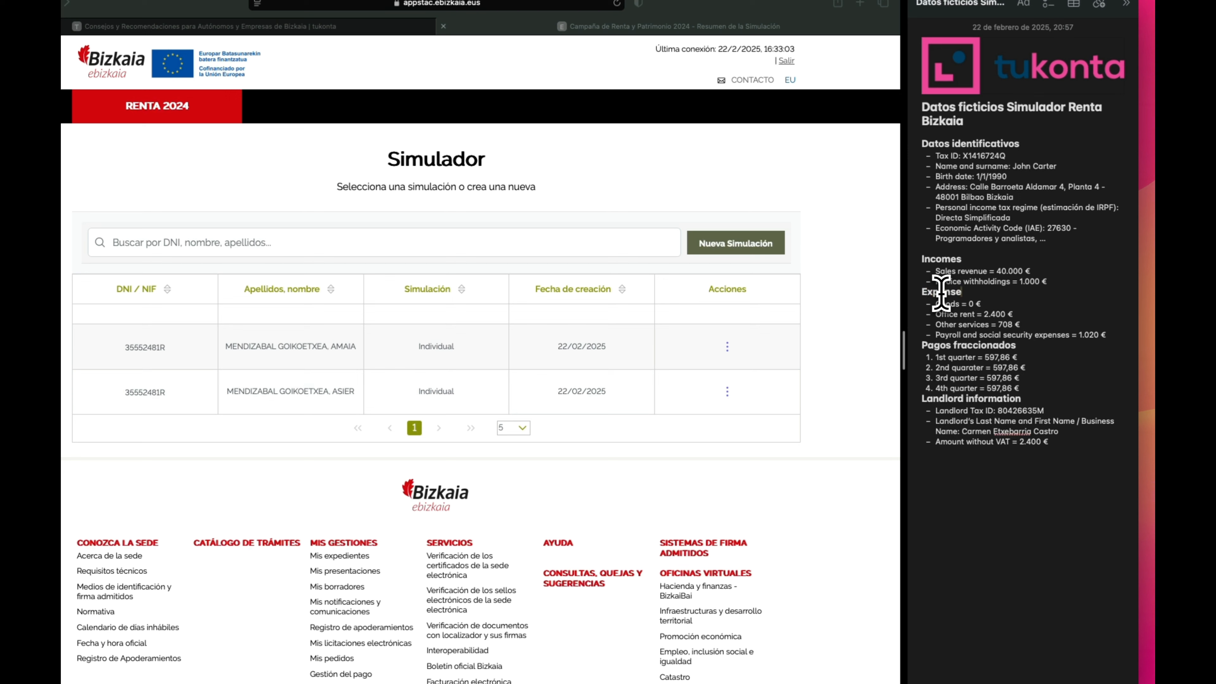
text(s)
click(1006, 303)
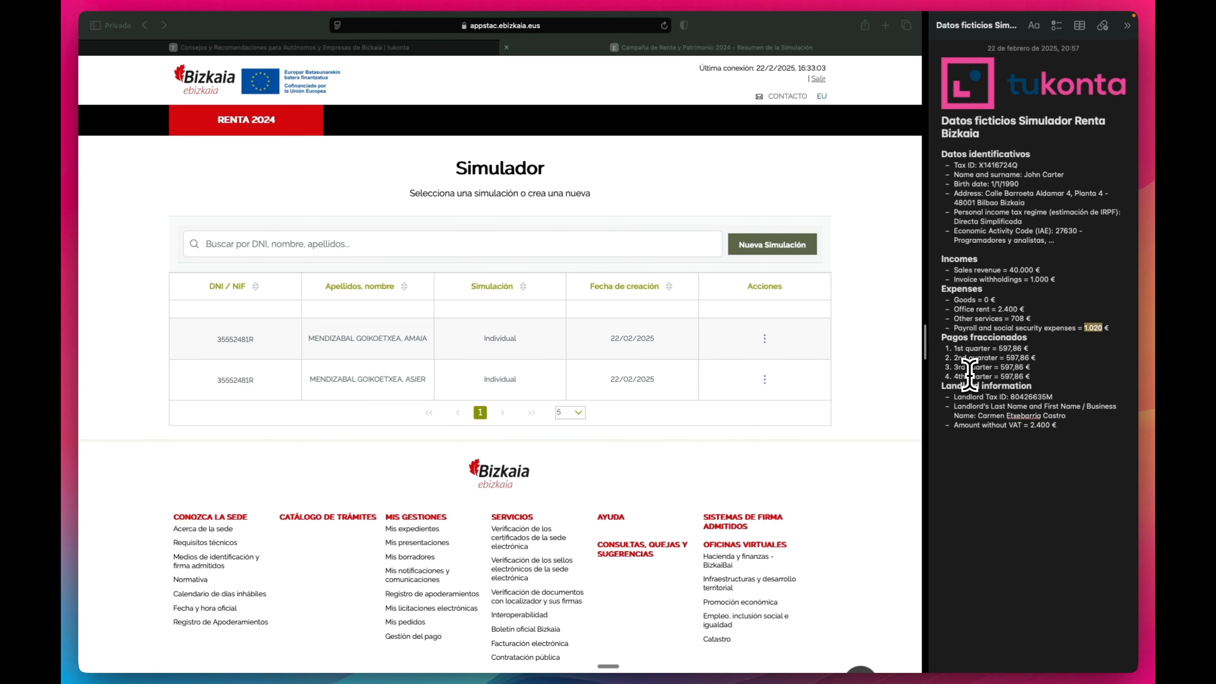
Bring Safari forward and switch to the tukonta blog page.
click(918, 336)
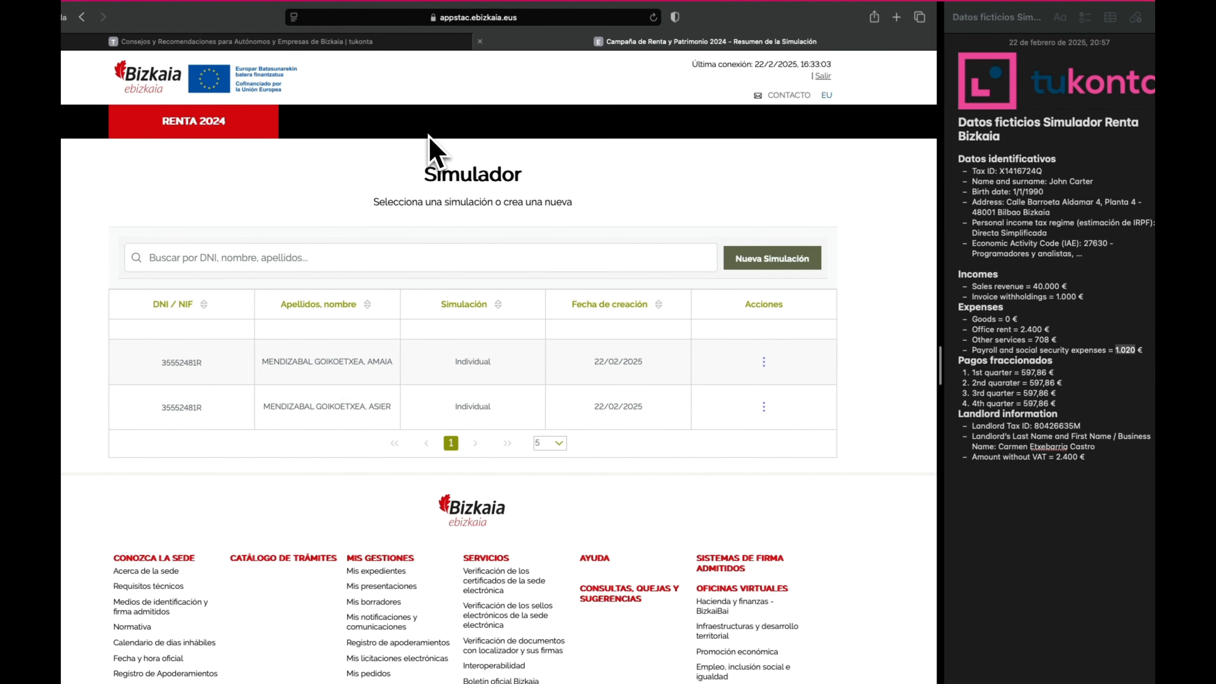
click(407, 51)
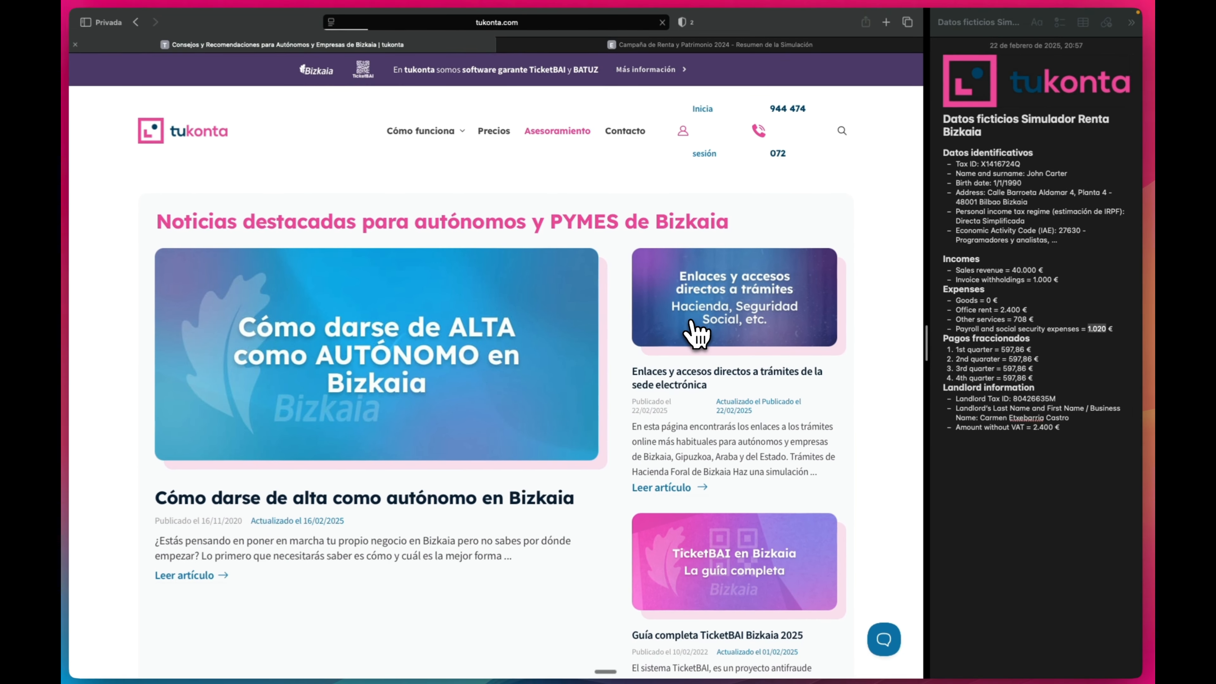
From the tukonta 'Enlaces y accesos' article, launch the 'Haz una simulación de tu Renta Bizkaia' simulator in a new tab.
click(697, 343)
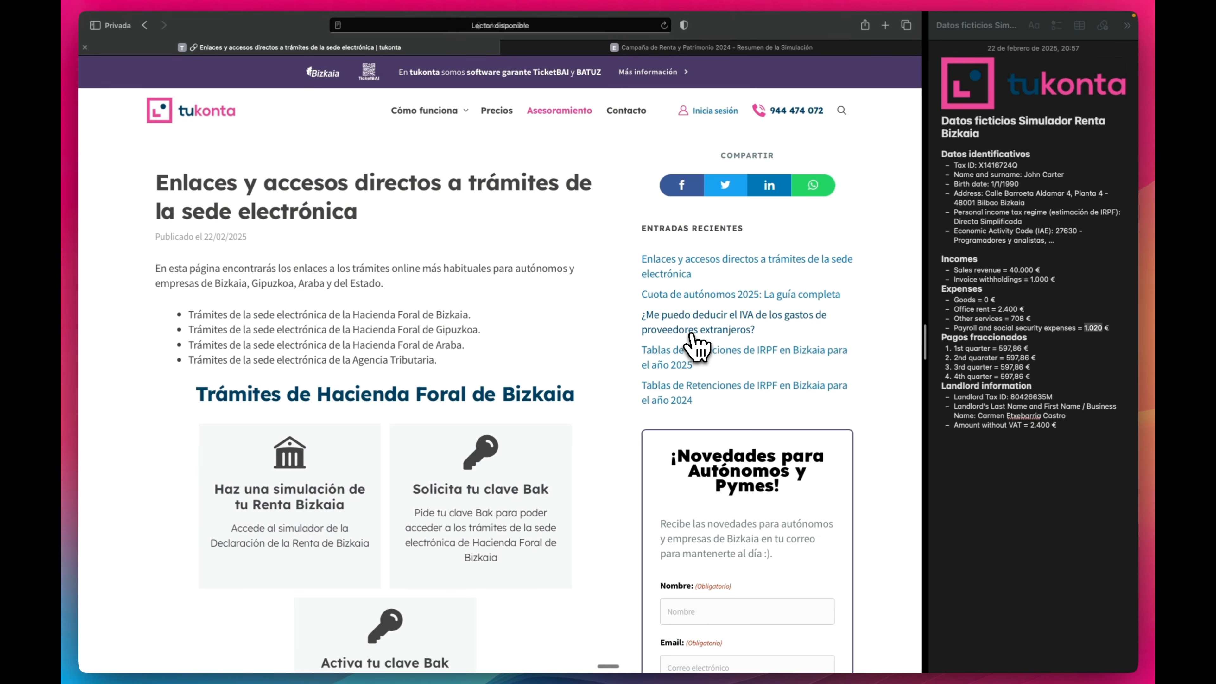
scroll(551, 366, down, 4)
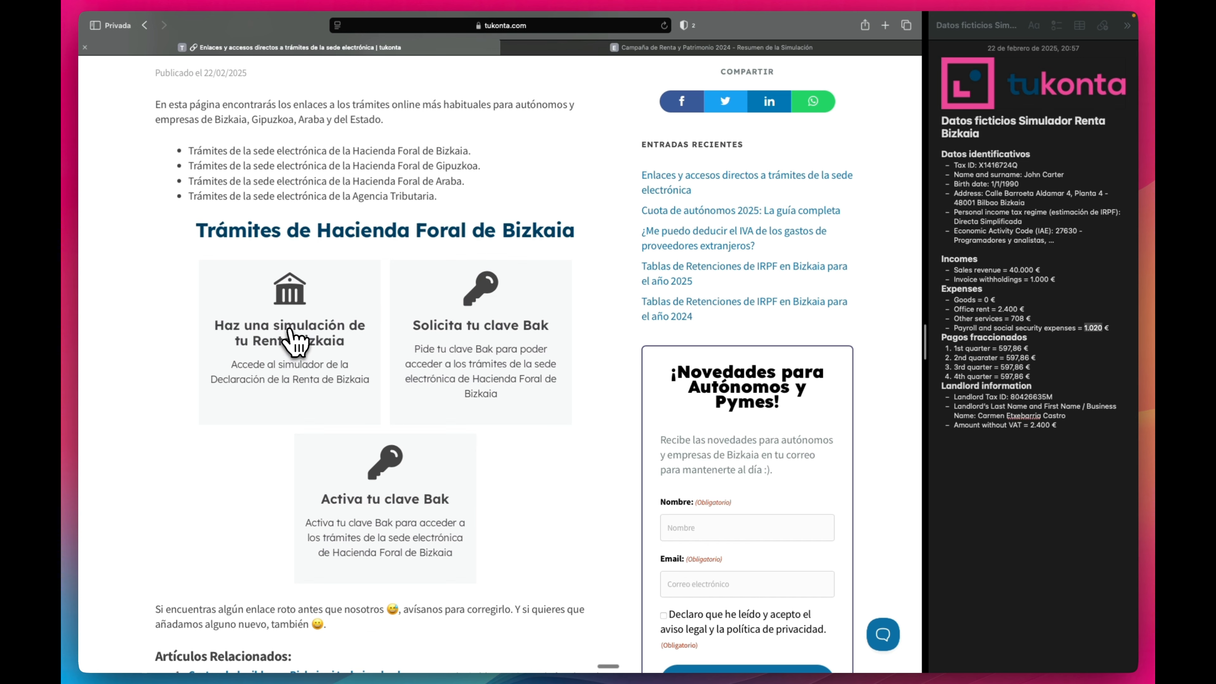
click(293, 341)
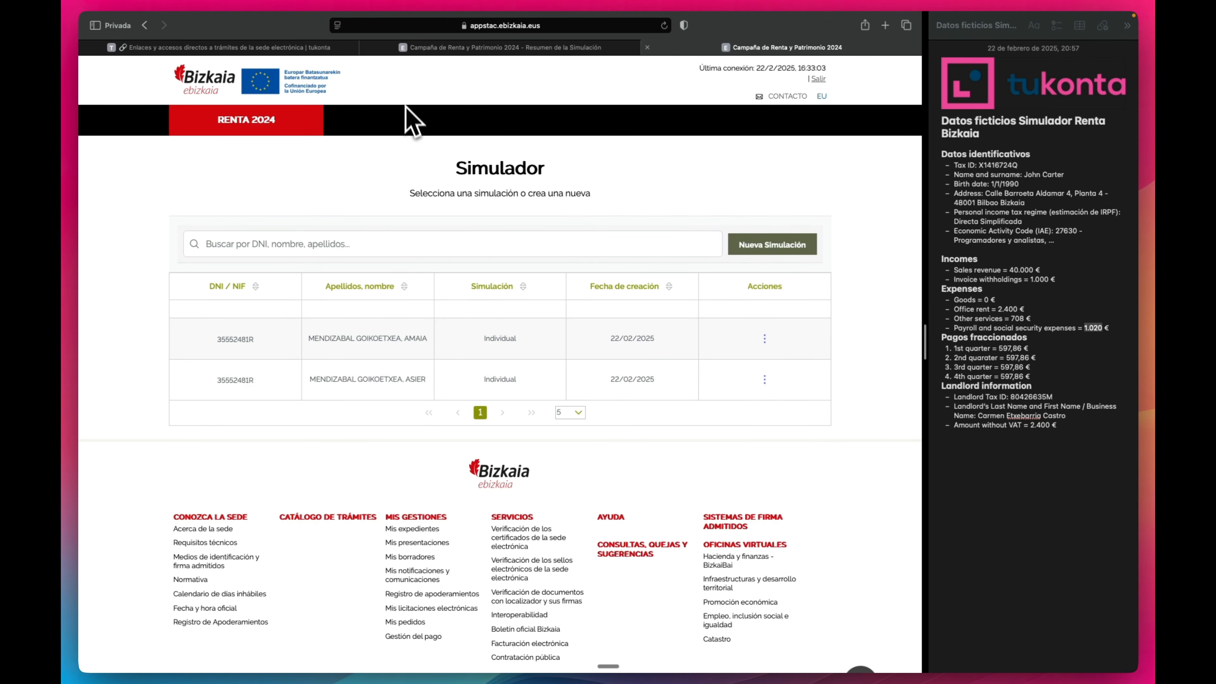
Close the old 'Resumen de la Simulación' tab.
click(365, 47)
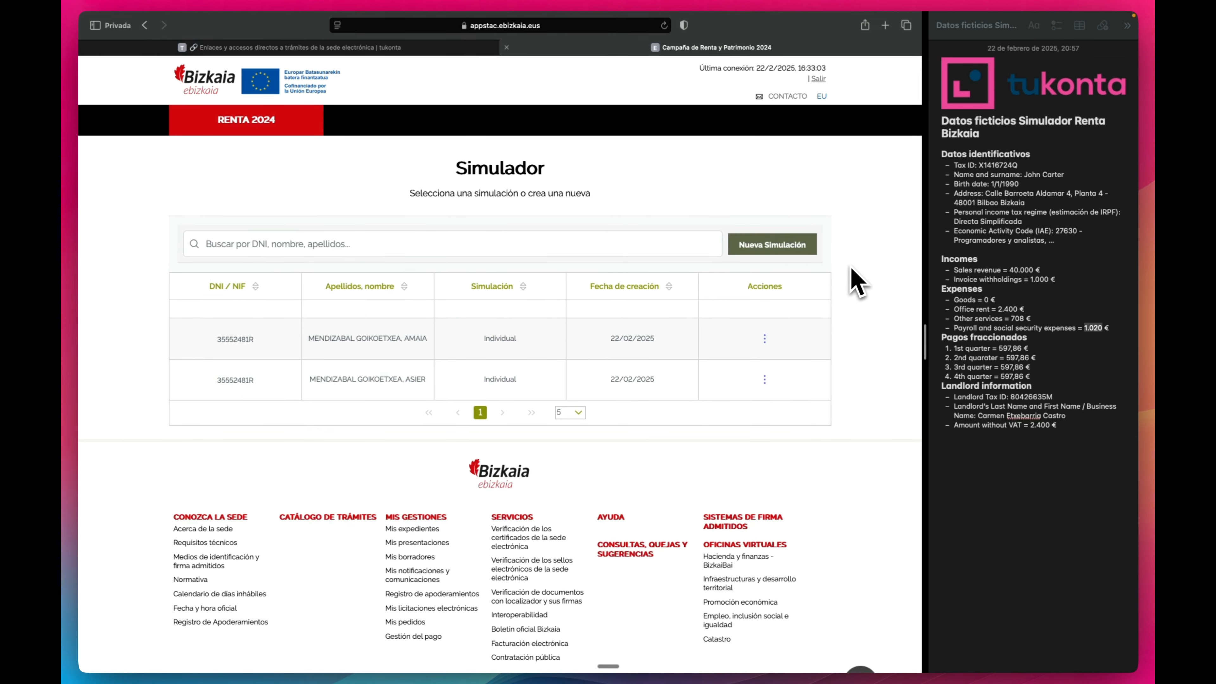
Start a new simulation and fill the NIF field with the taxpayer's tax ID from the notes.
click(808, 251)
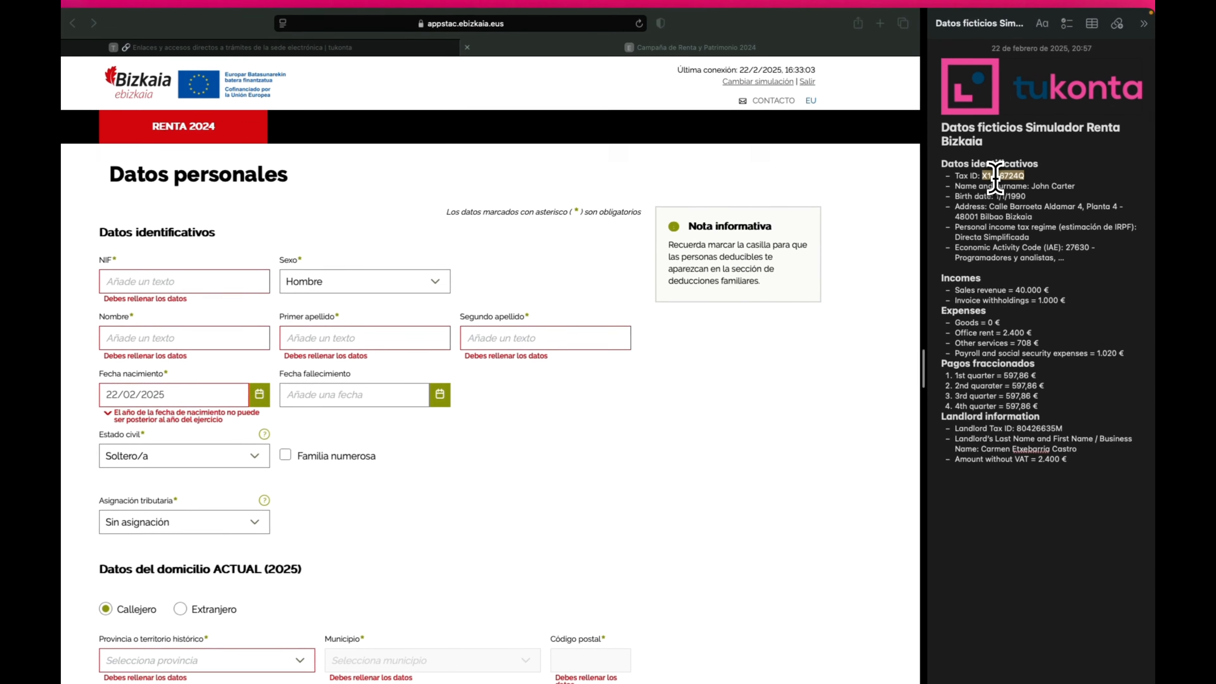
double_click(999, 164)
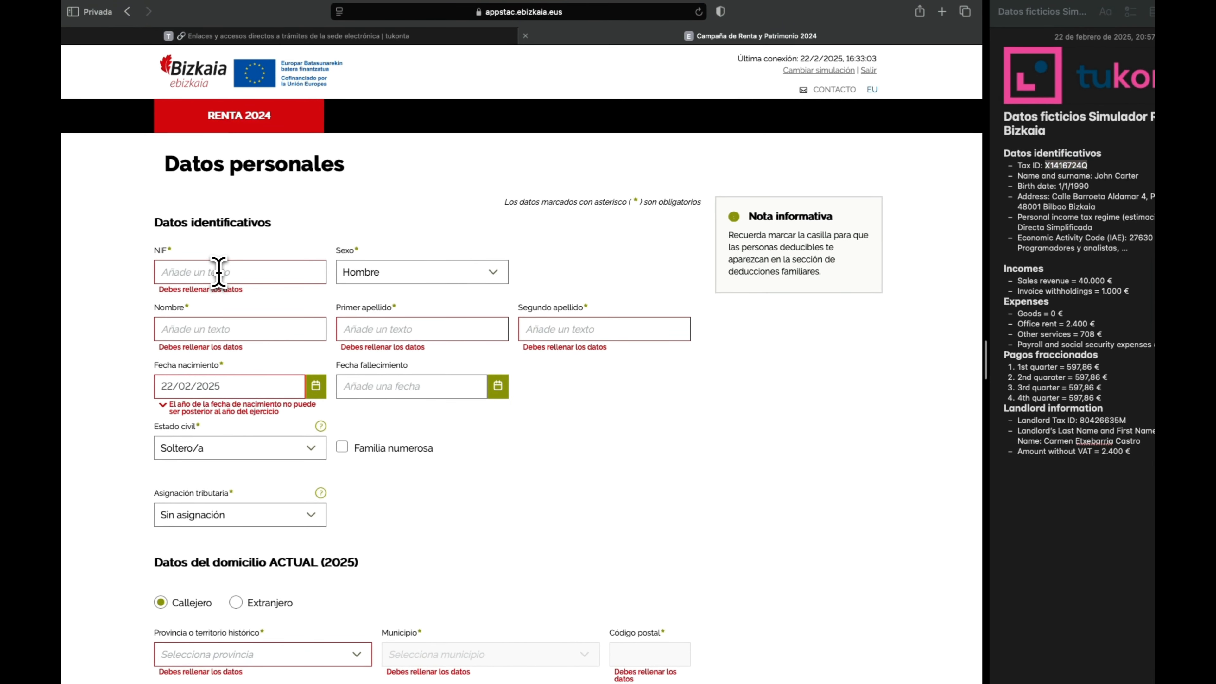
click(178, 280)
click(380, 234)
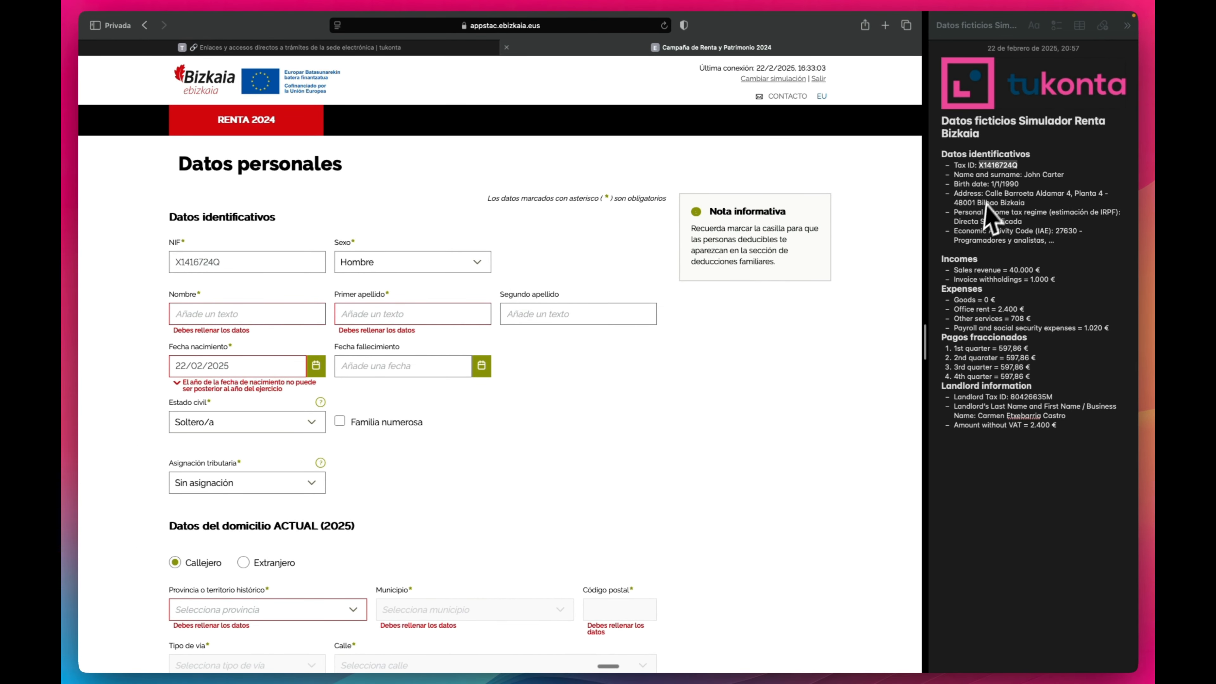
Enter the taxpayer's first name and first surname, clearing the surname field error.
click(290, 315)
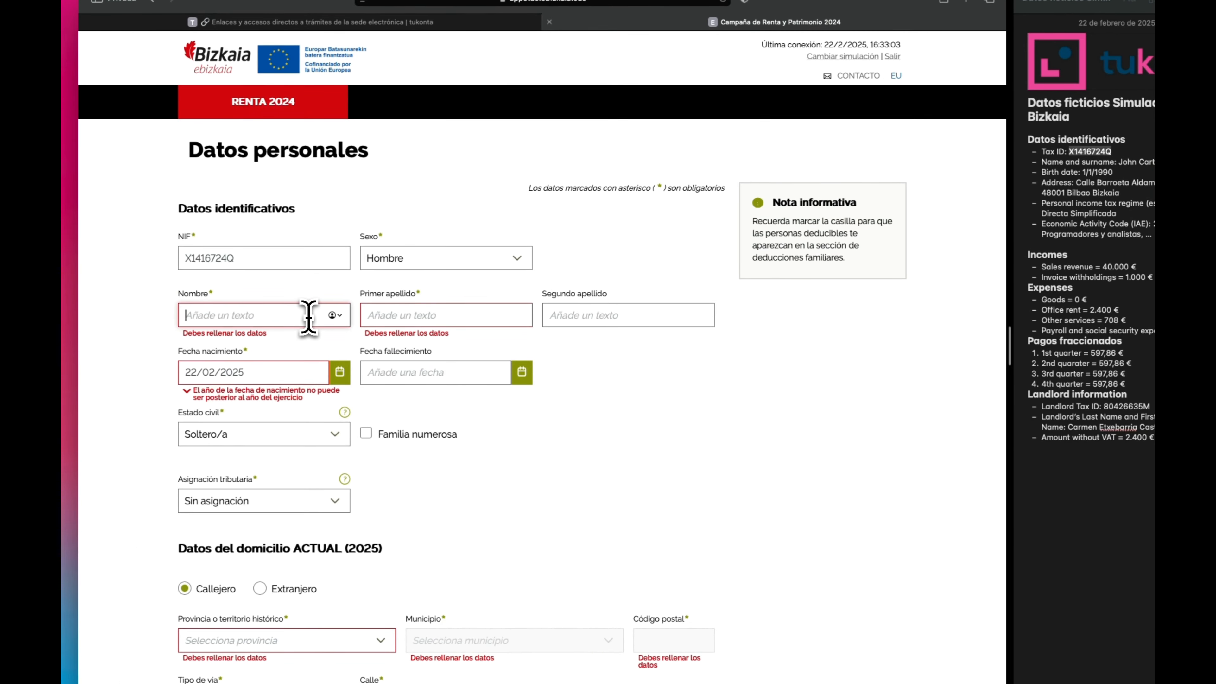
text(JOHN)
key(Tab)
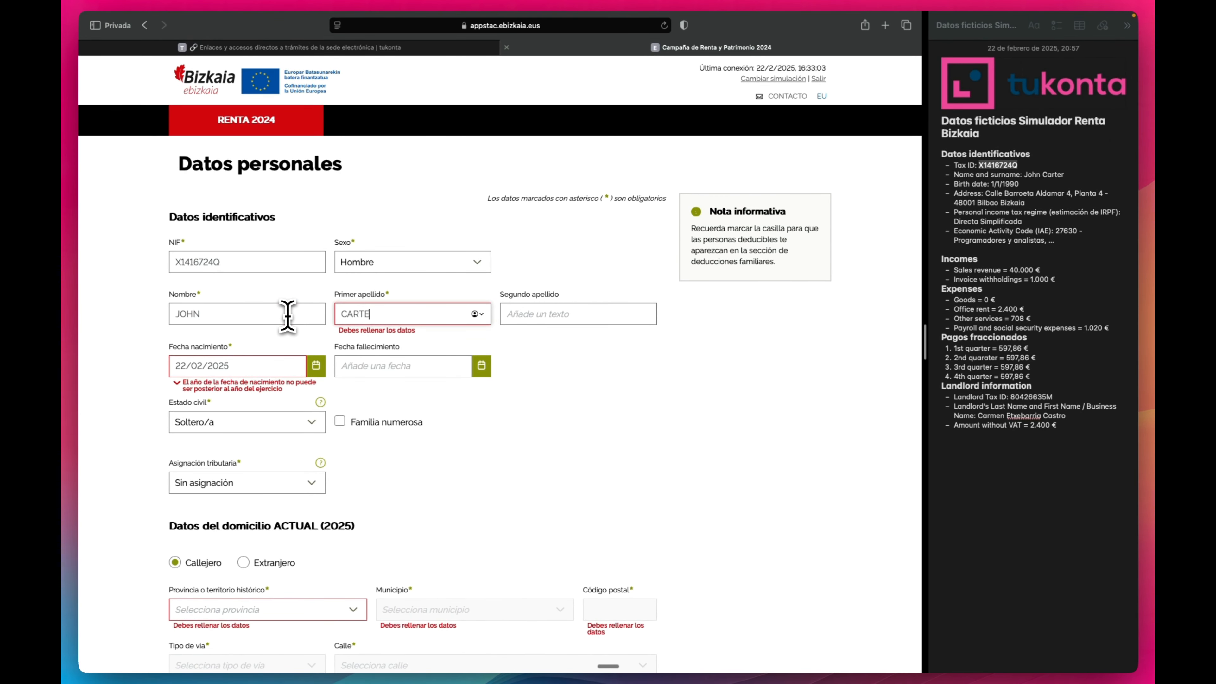
click(548, 389)
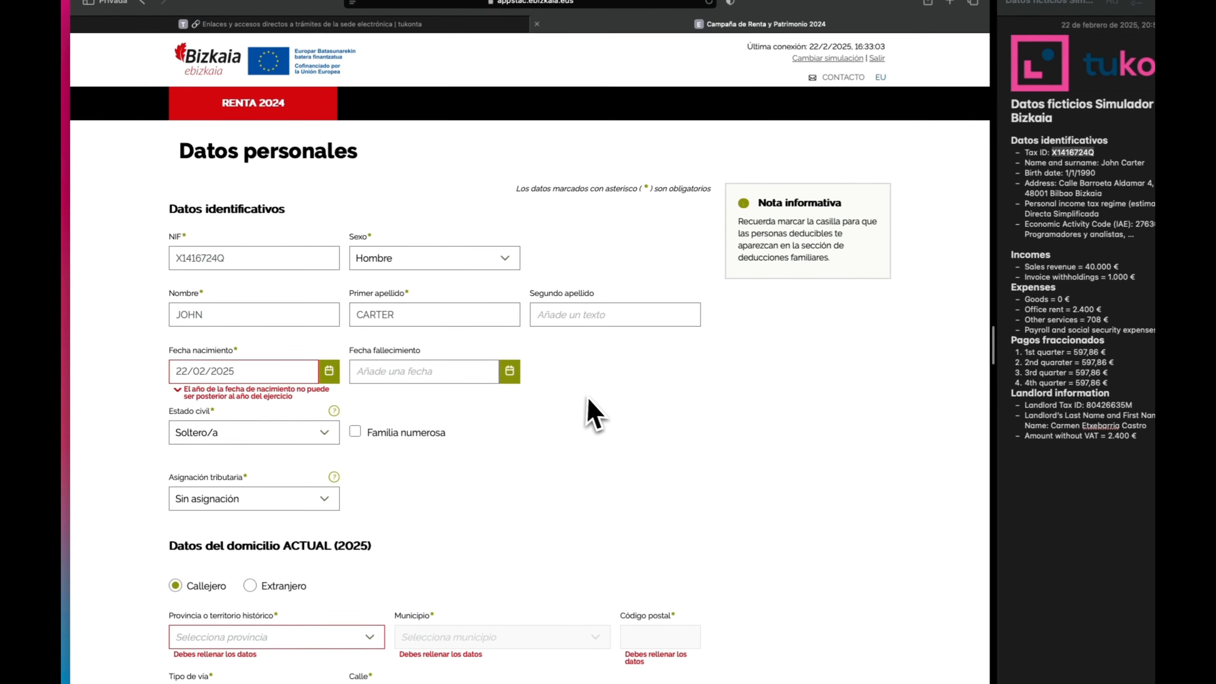
scroll(545, 389, down, 3)
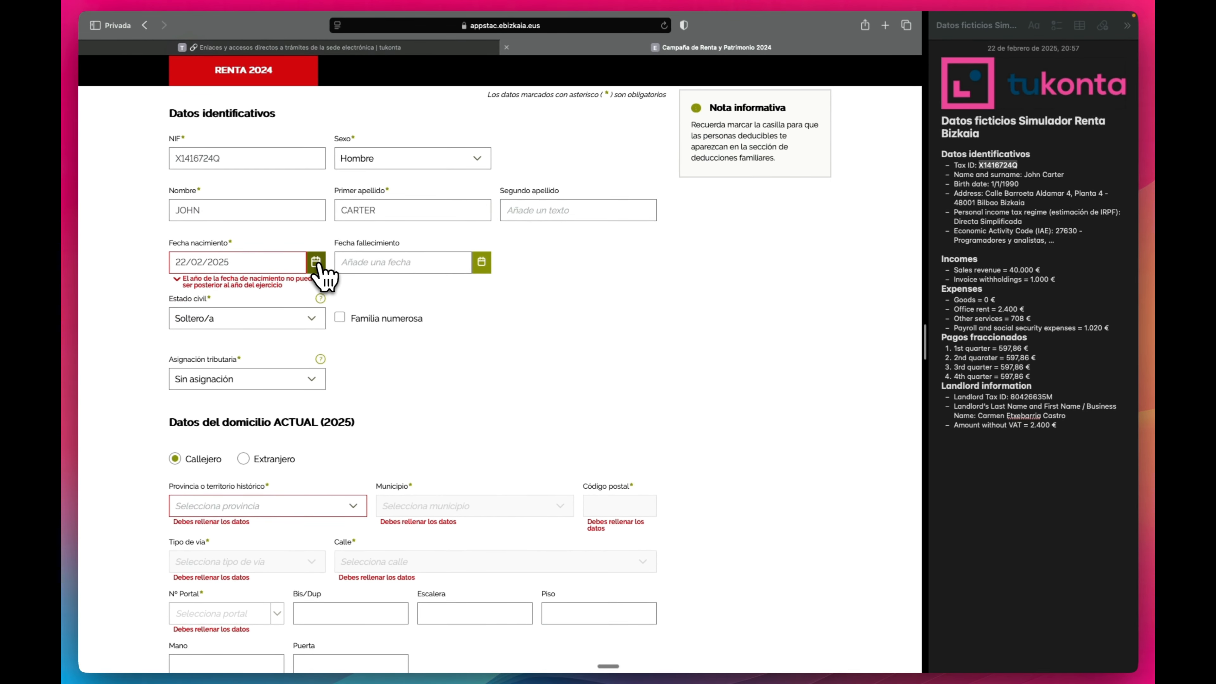
Set the birth date to 01/01/1990 using the calendar's year list.
click(316, 263)
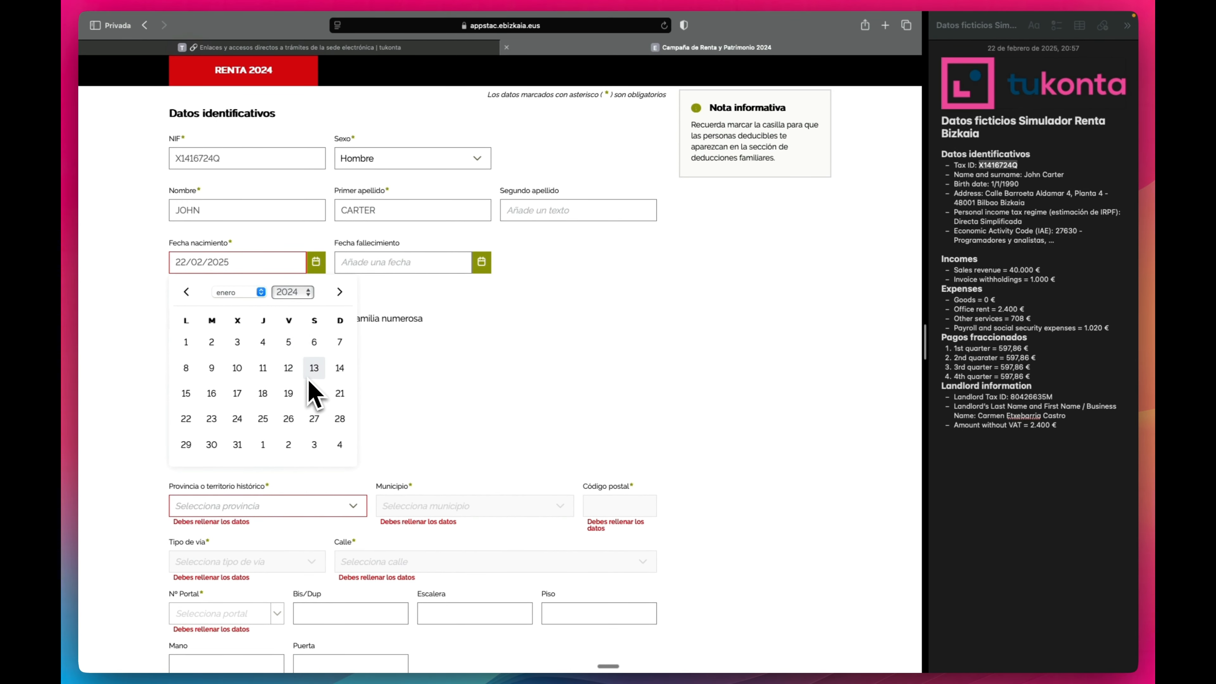
click(293, 292)
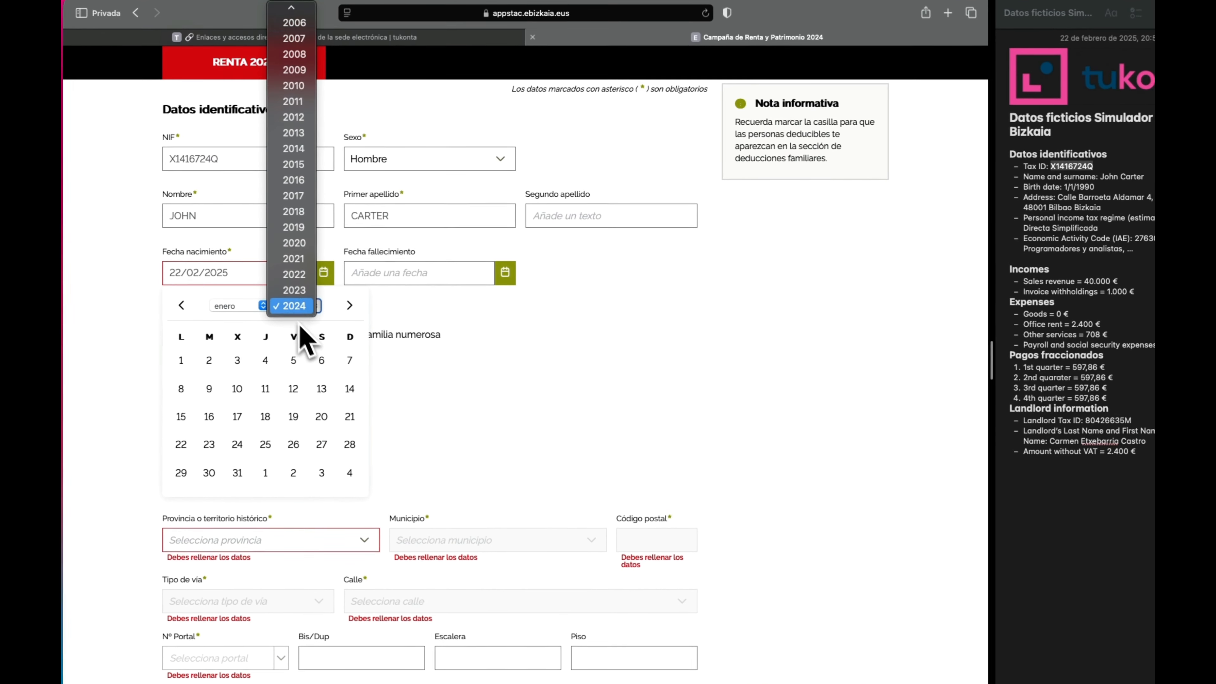
scroll(293, 261, up, 5)
scroll(291, 191, up, 3)
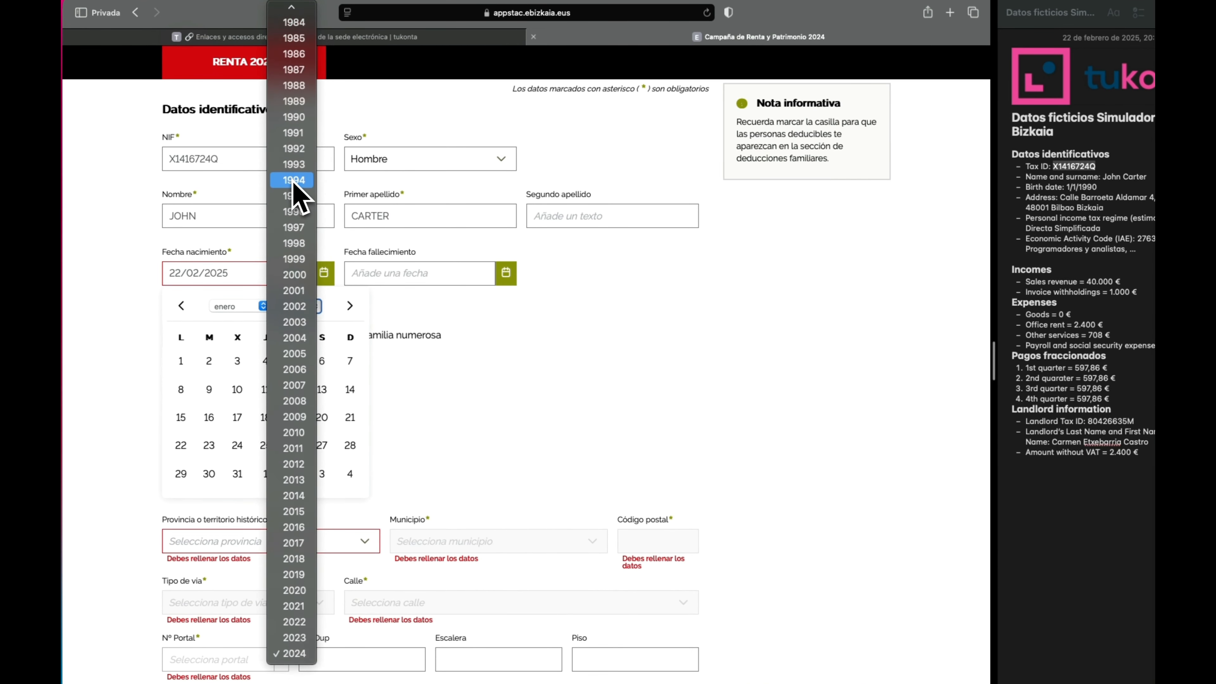
click(298, 150)
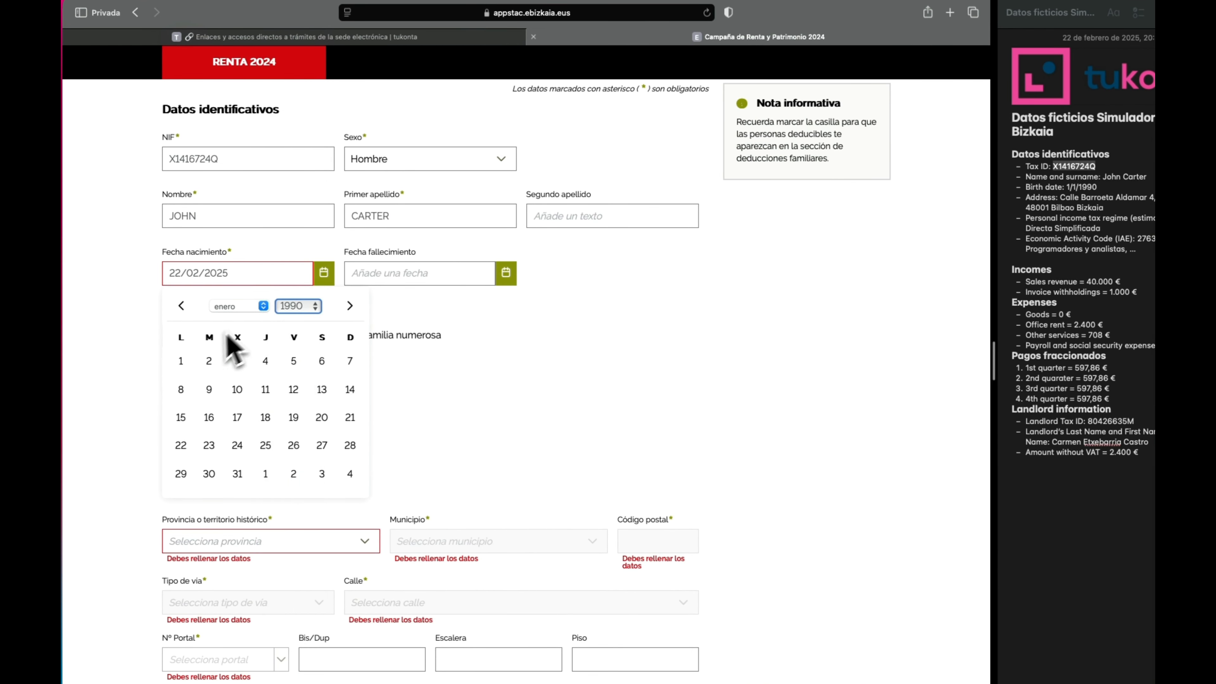
click(181, 362)
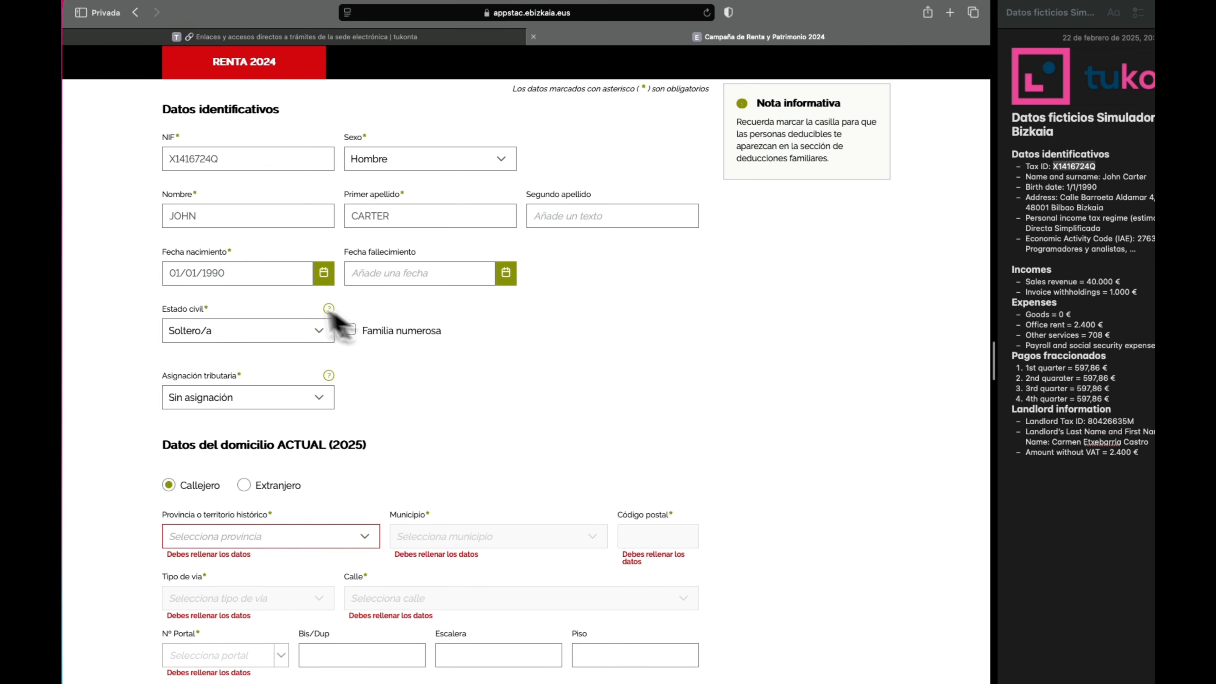
click(735, 339)
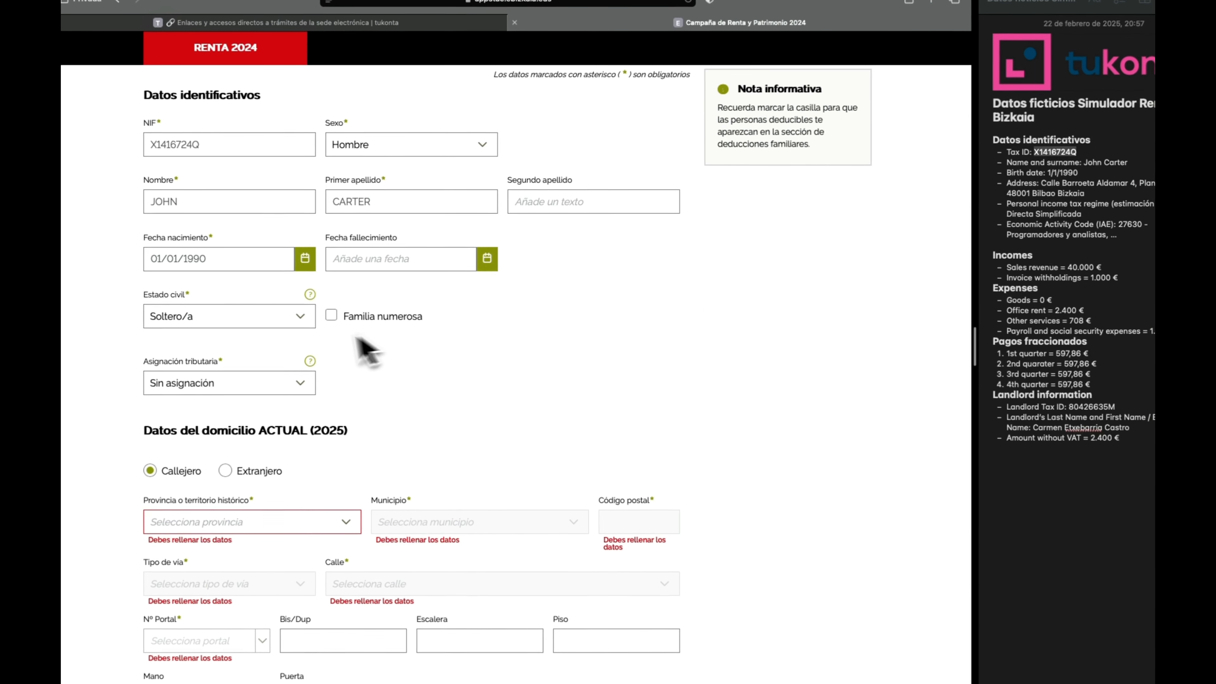
Keep the tax assignment as Sin asignación.
scroll(167, 330, down, 3)
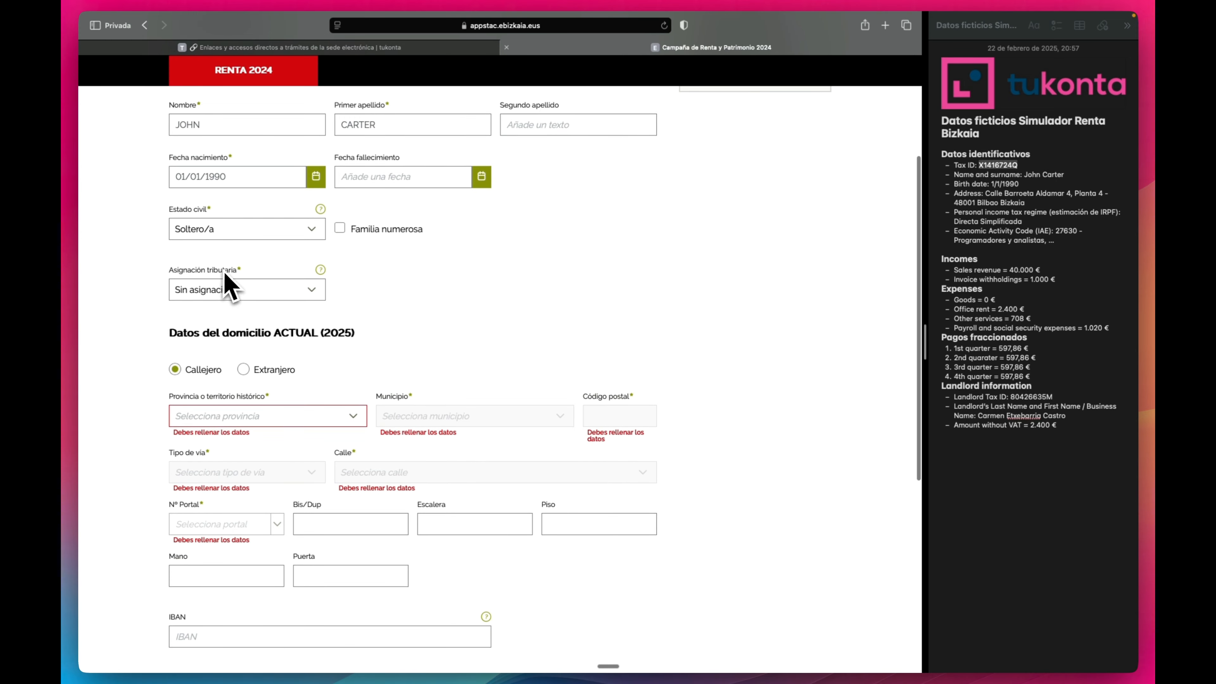
scroll(173, 309, down, 2)
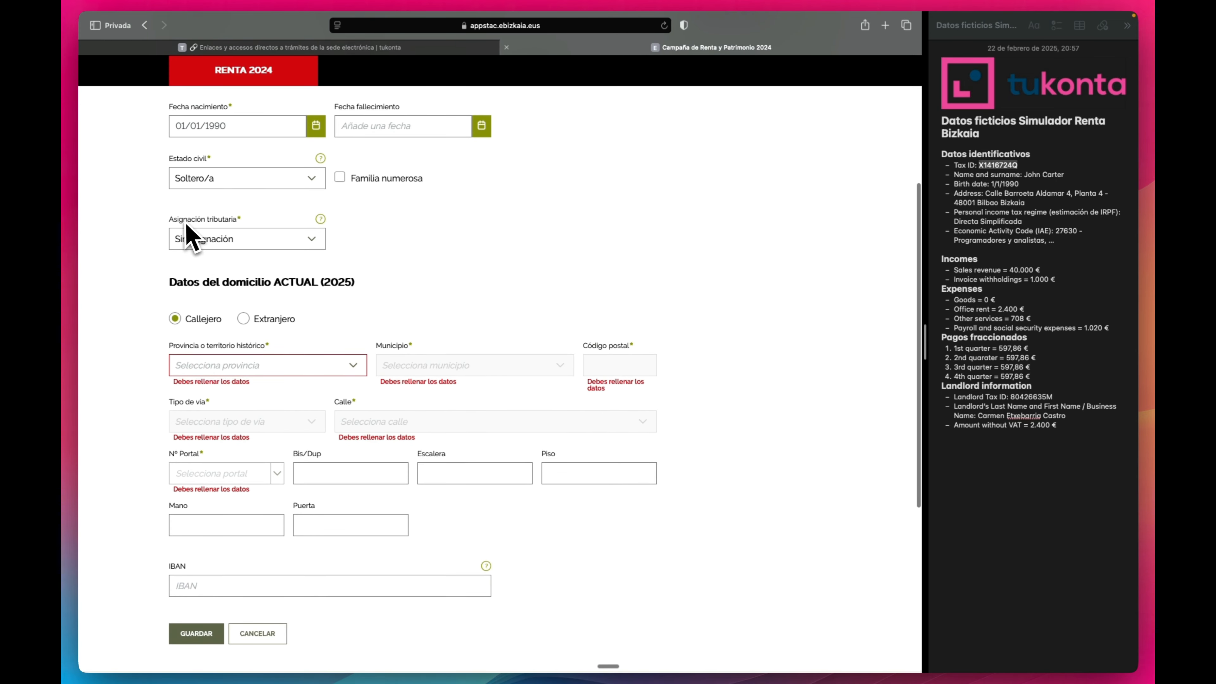
click(192, 238)
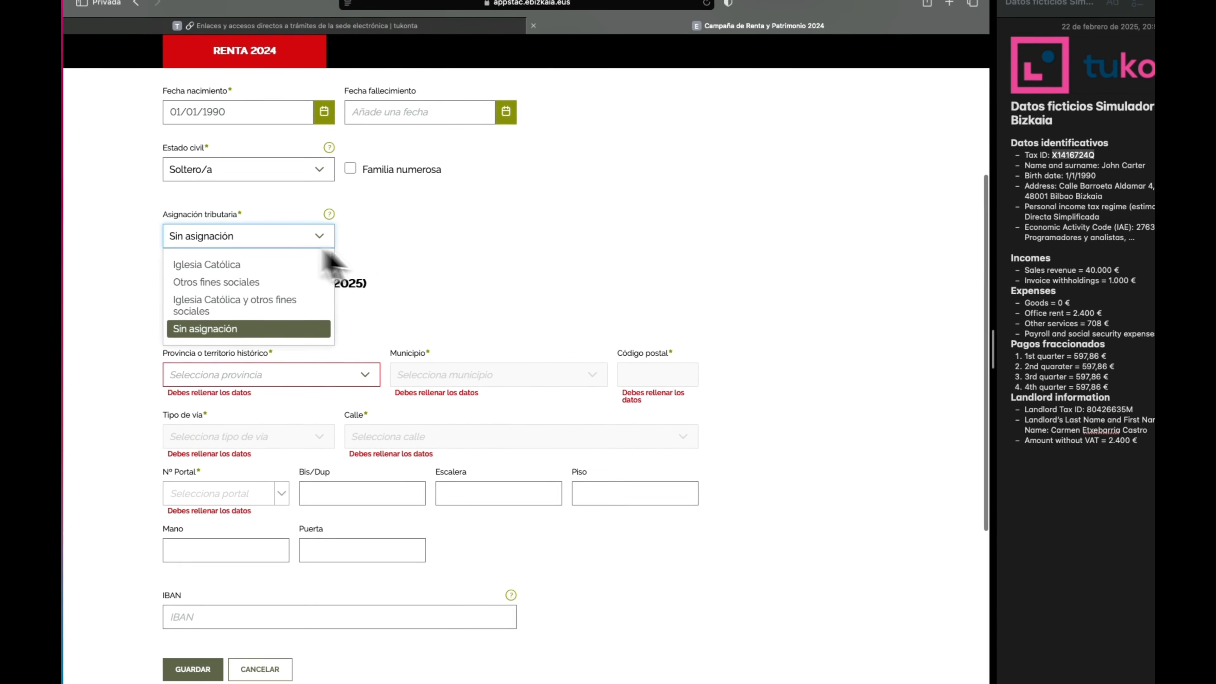
click(680, 275)
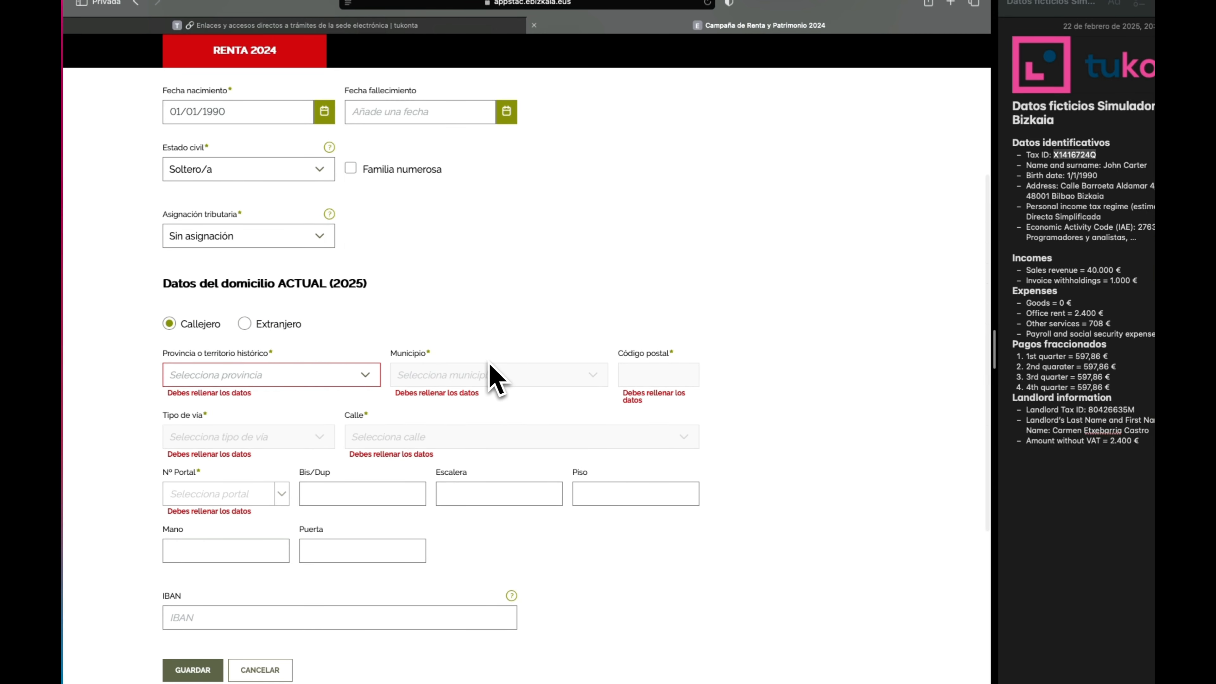
scroll(479, 379, down, 2)
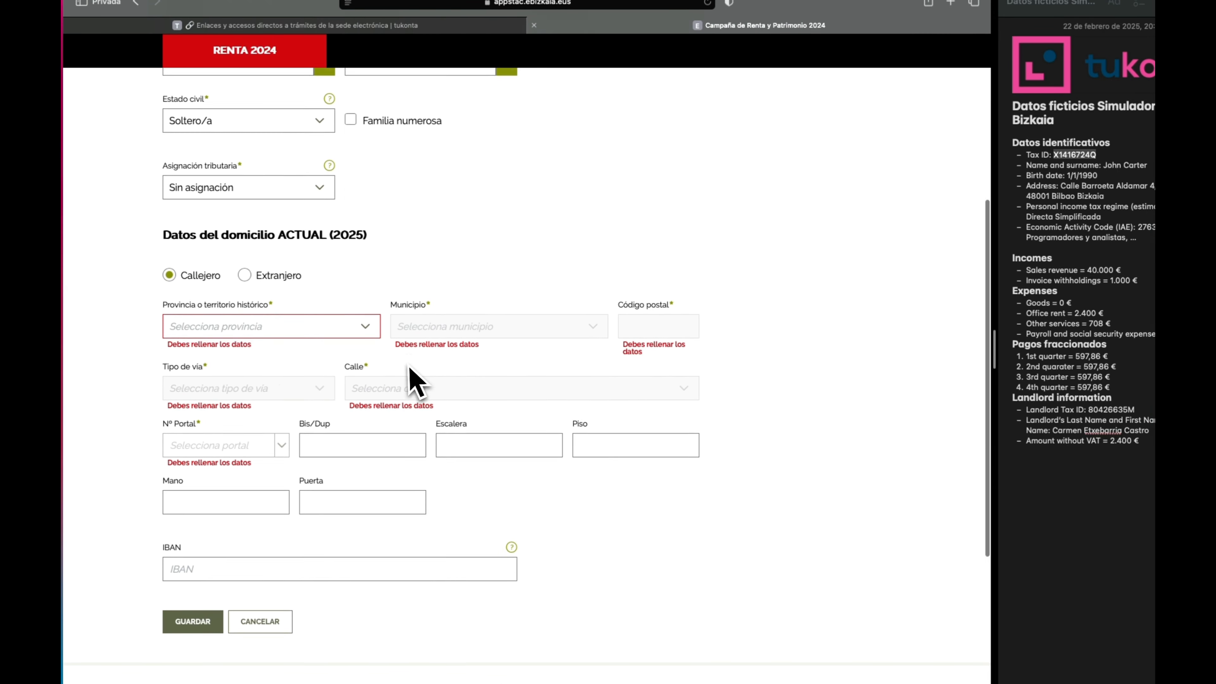
Set the address province to BIZKAIA.
click(268, 318)
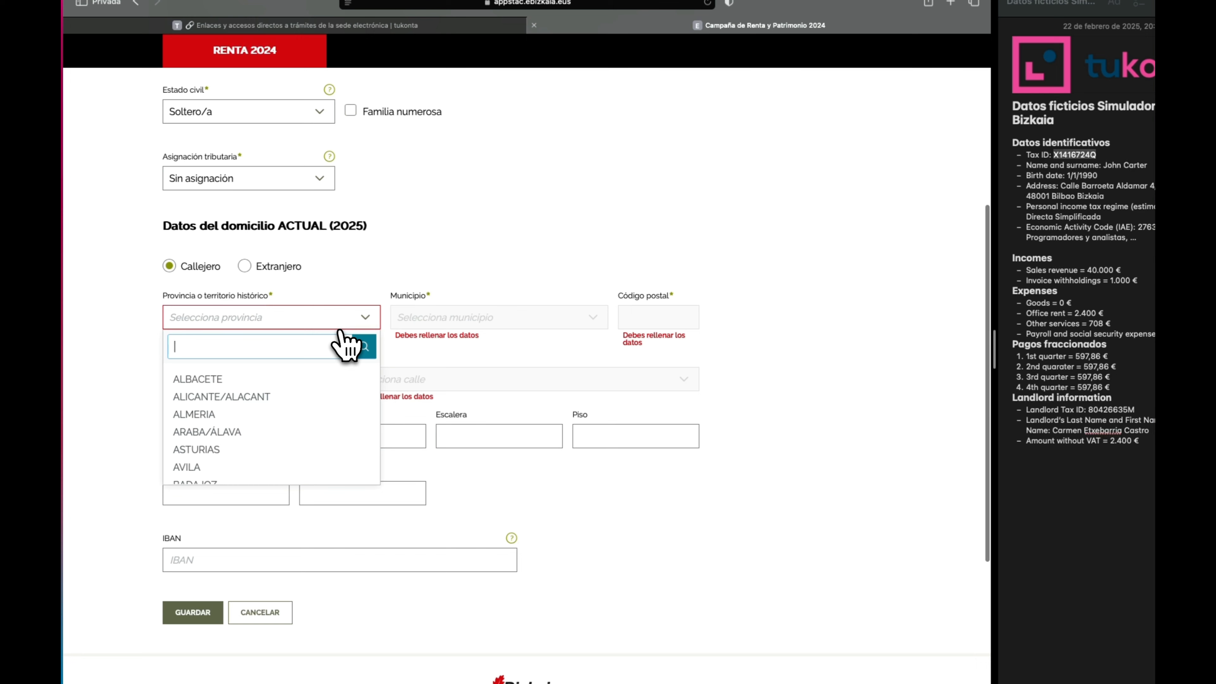
text(biz)
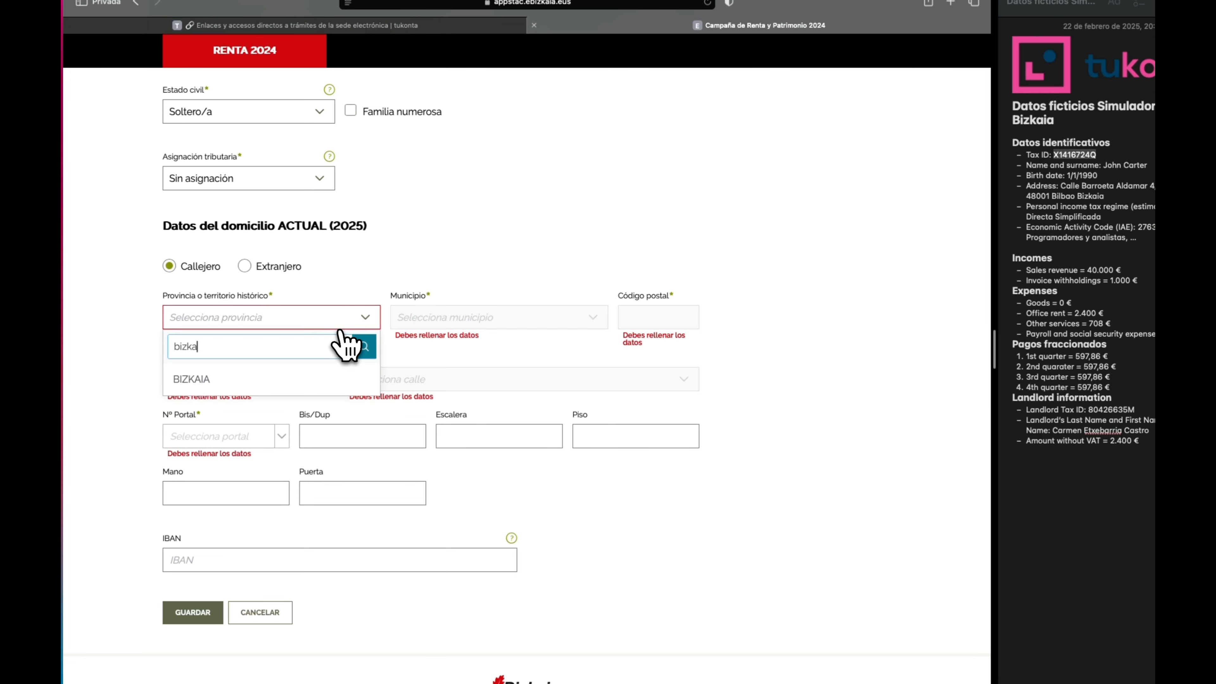
text(ka)
click(269, 380)
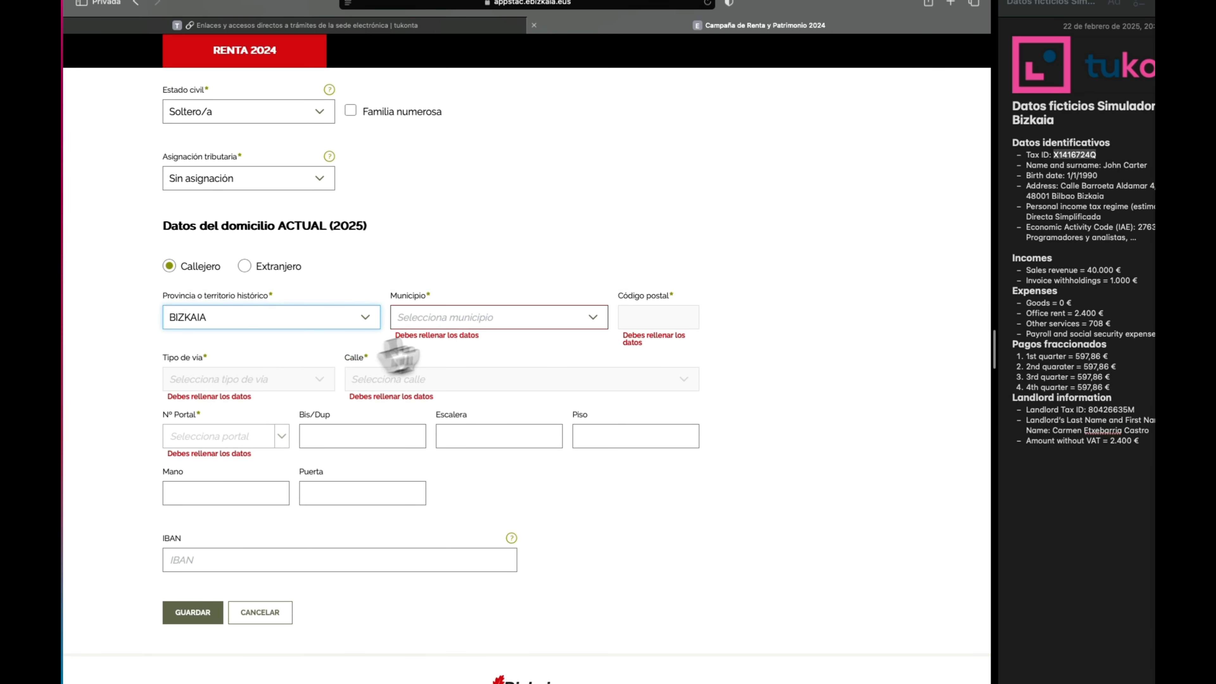
Set the municipality to BILBAO and enter the postal code.
click(472, 319)
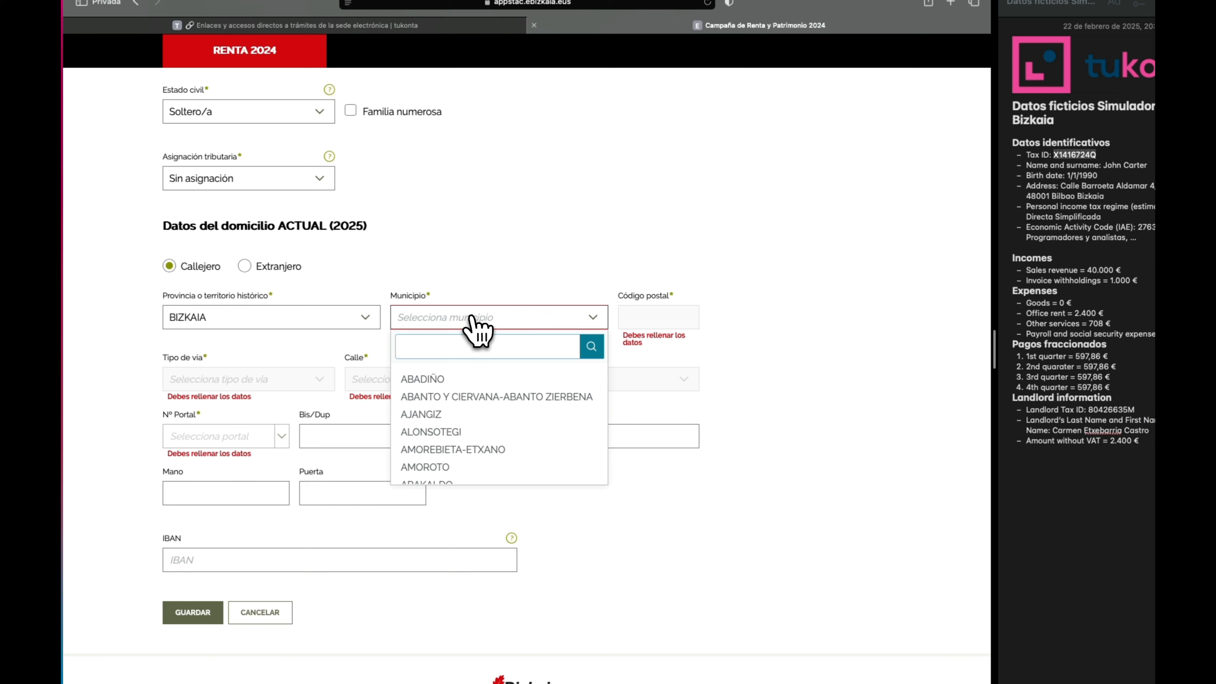
text(bil)
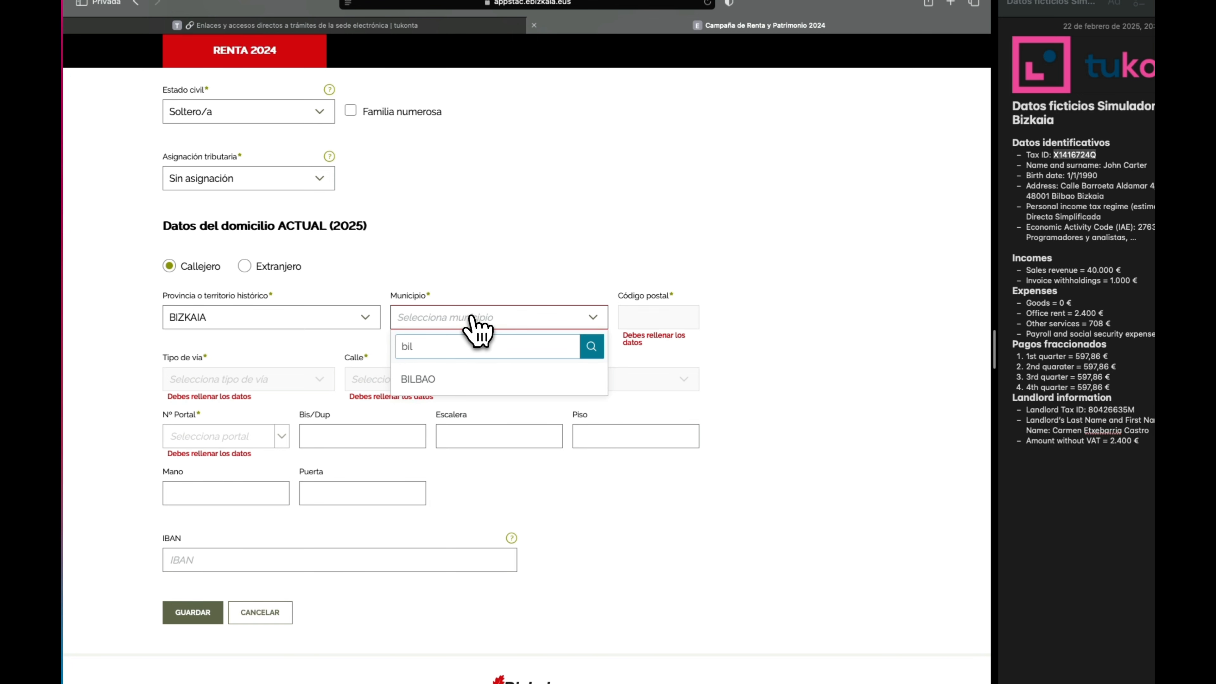
click(458, 381)
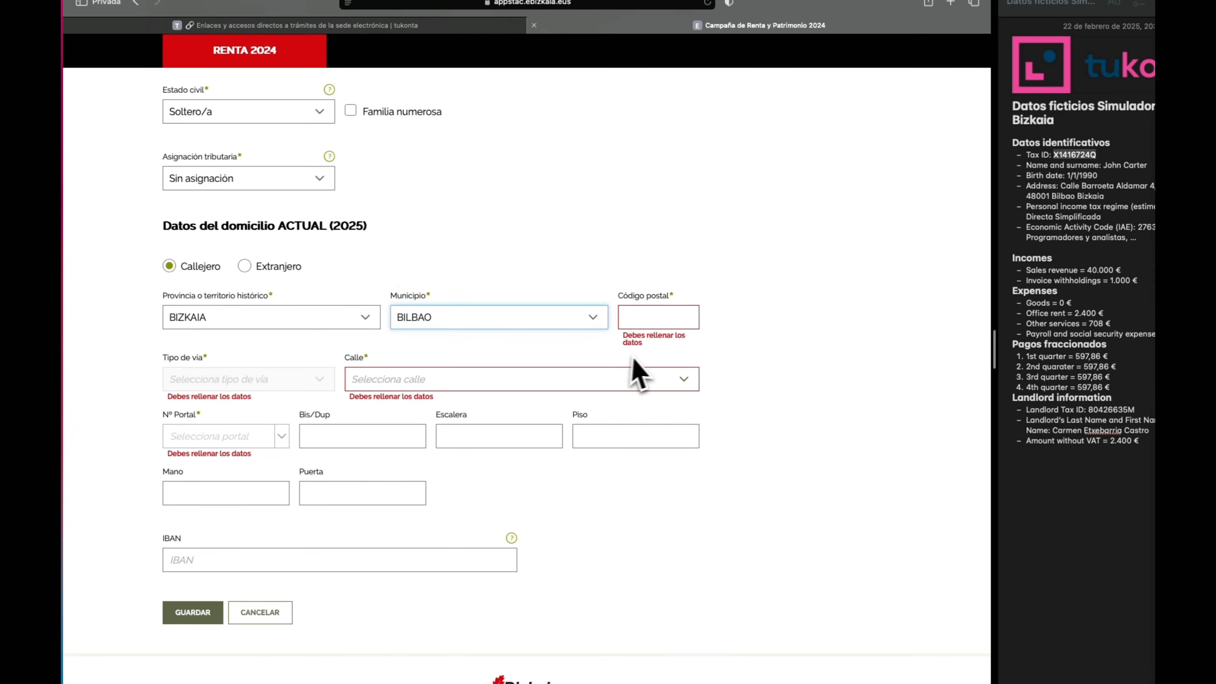
click(675, 316)
text(4800)
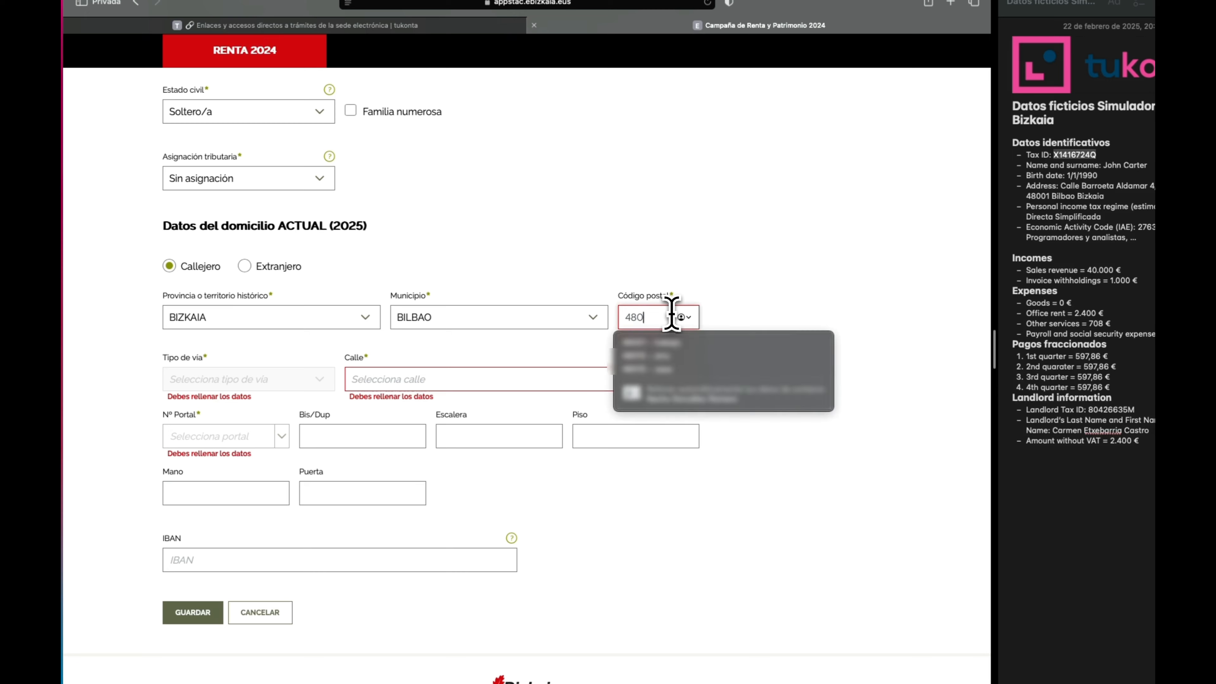
text(1)
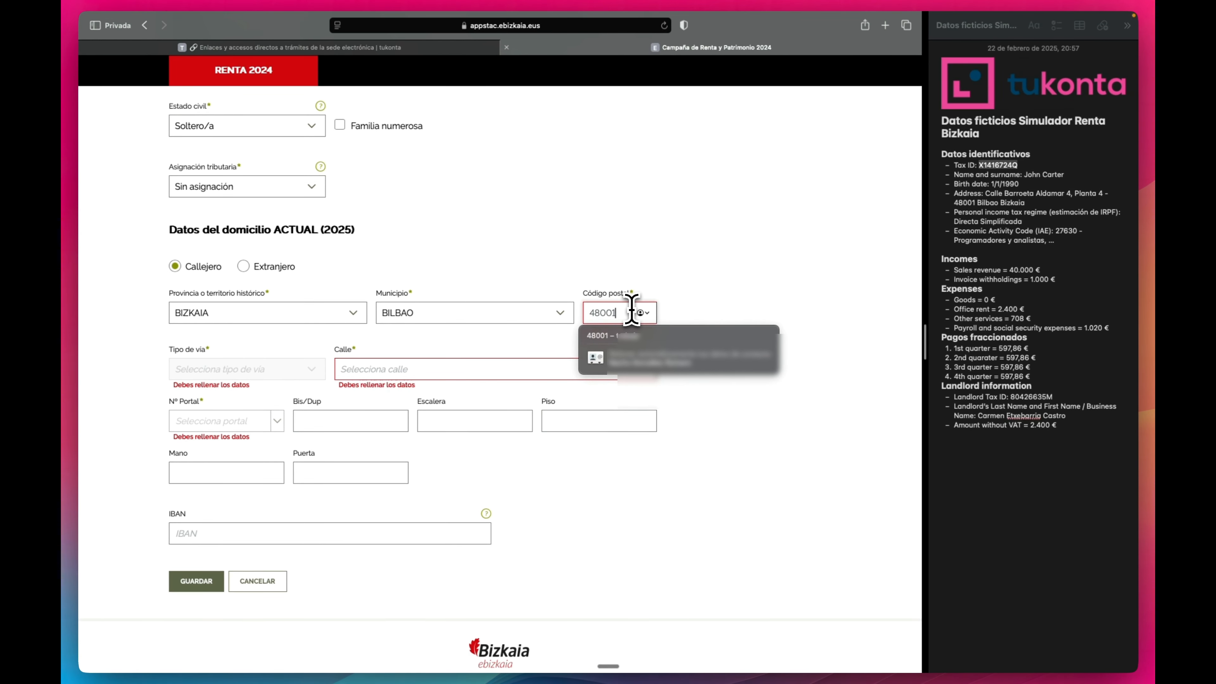
Search for and select the taxpayer's street in the address street list.
click(382, 370)
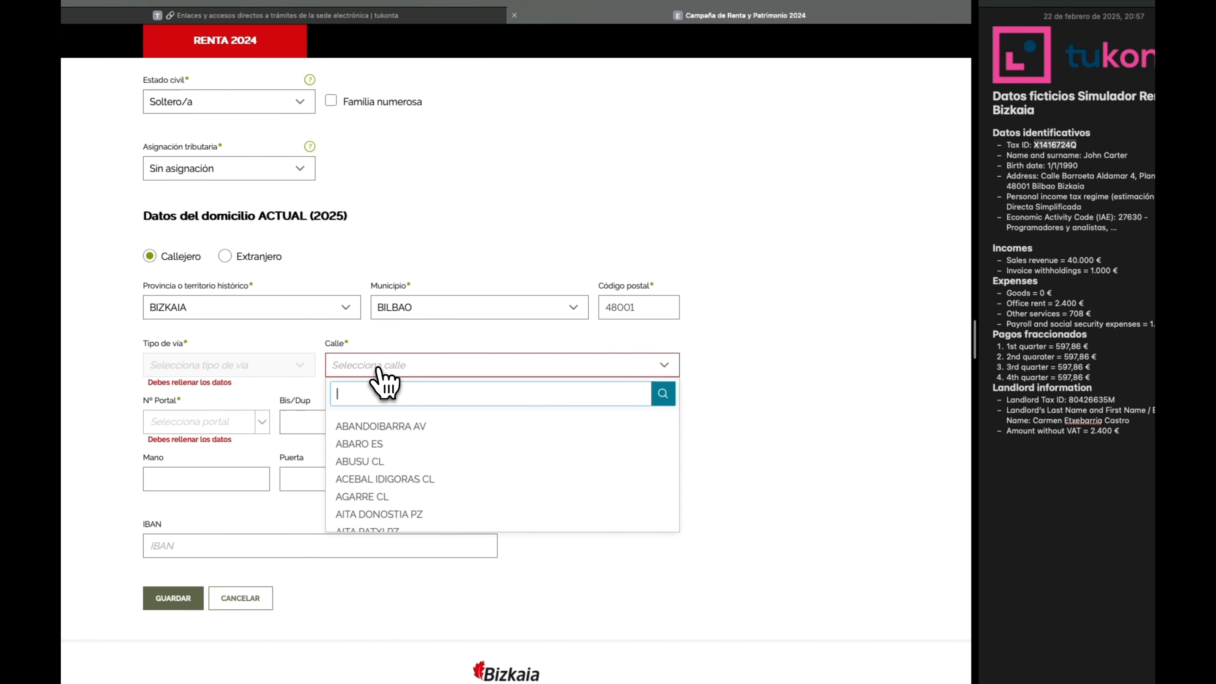
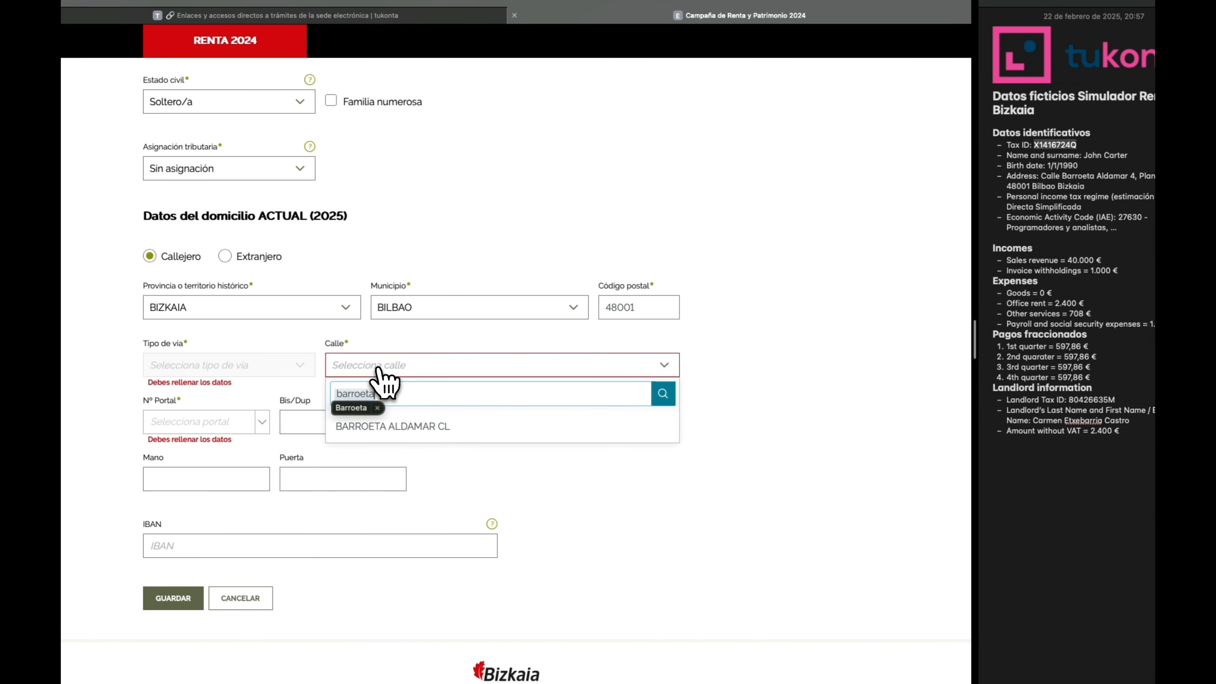
click(412, 427)
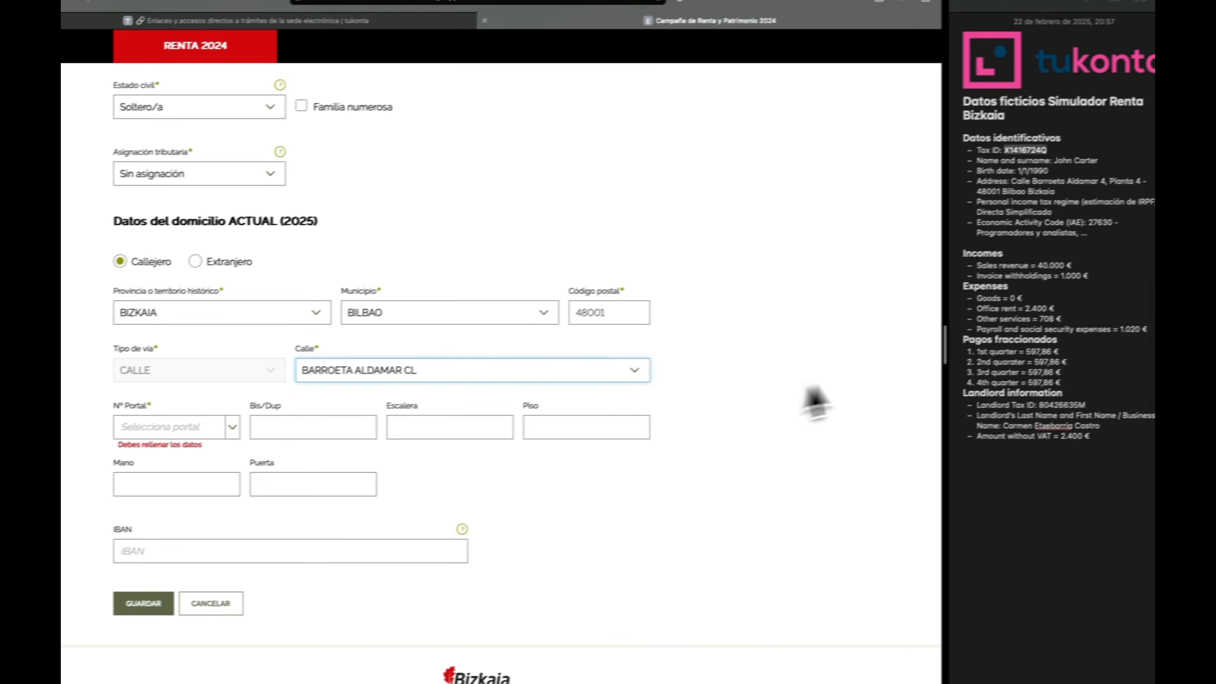
click(712, 401)
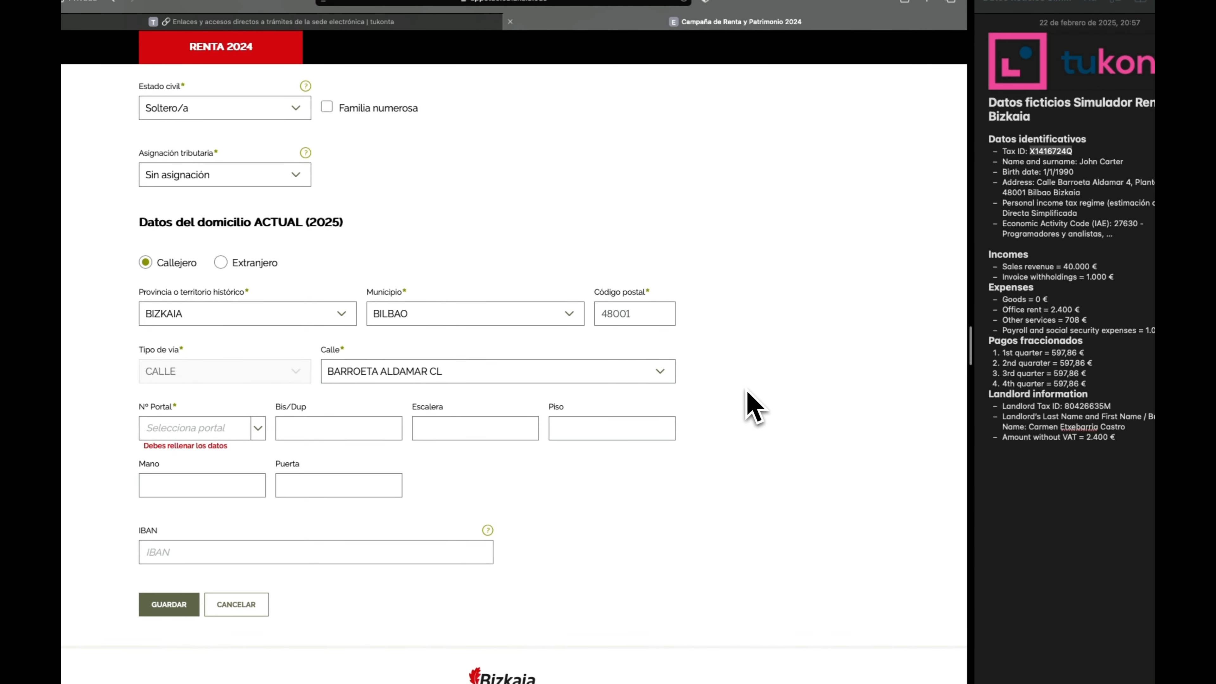
scroll(749, 393, down, 2)
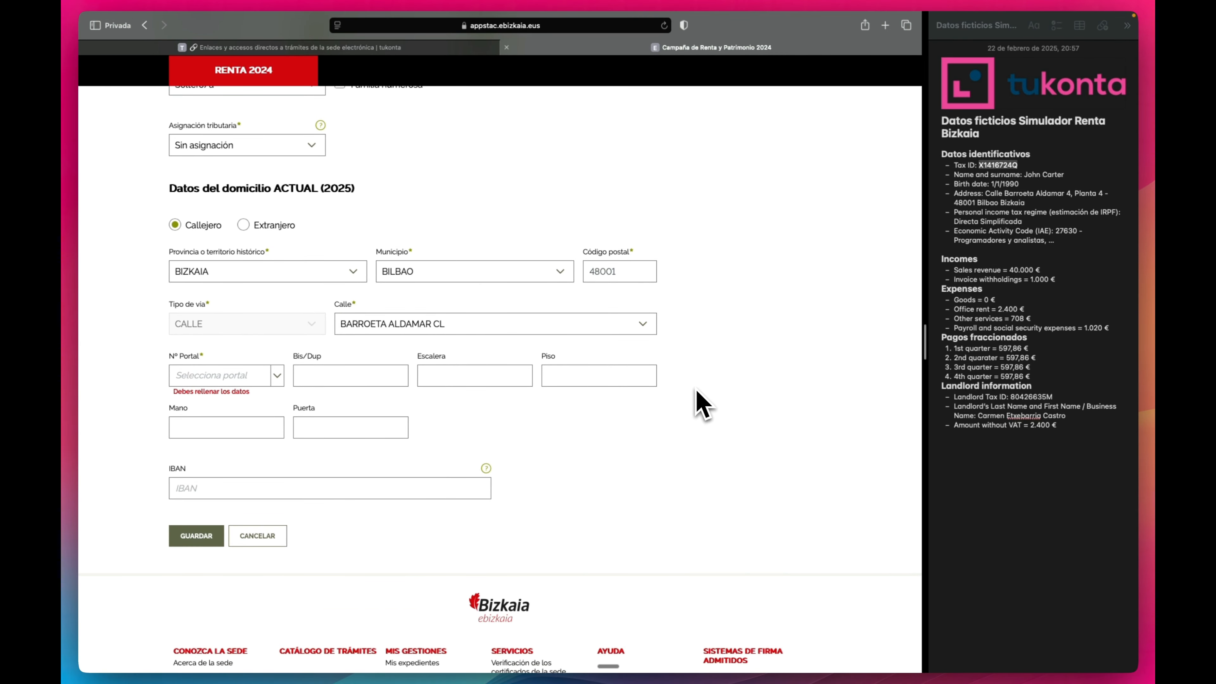
click(236, 378)
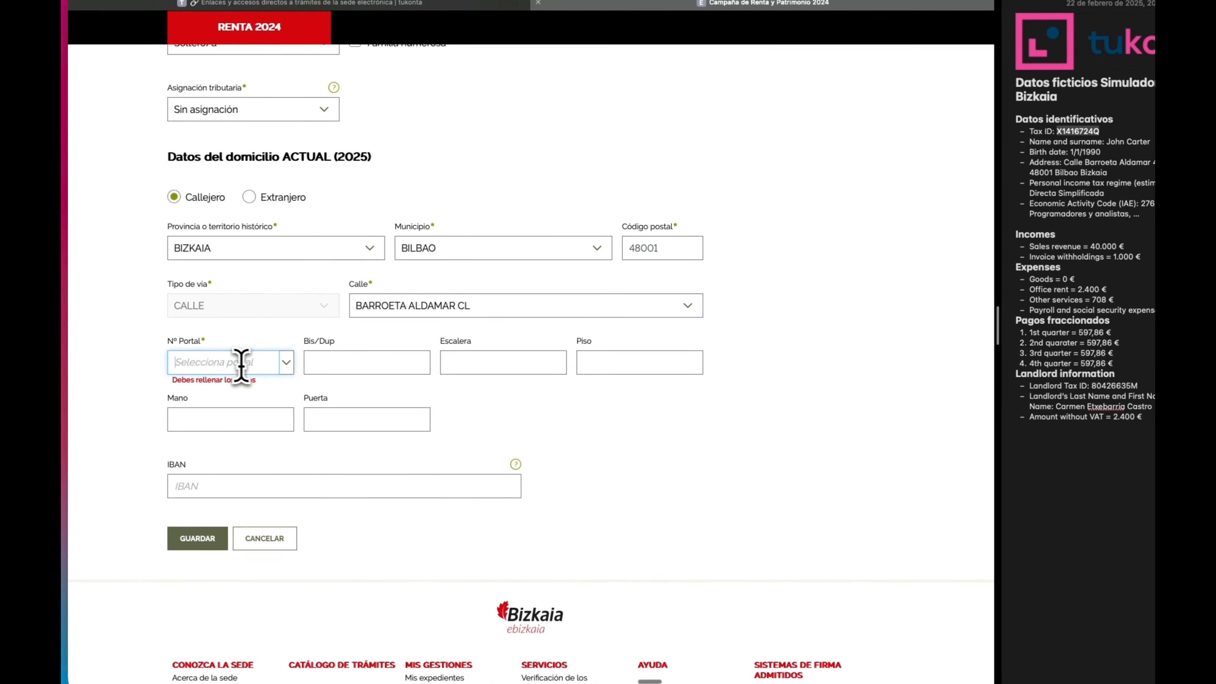
text(4)
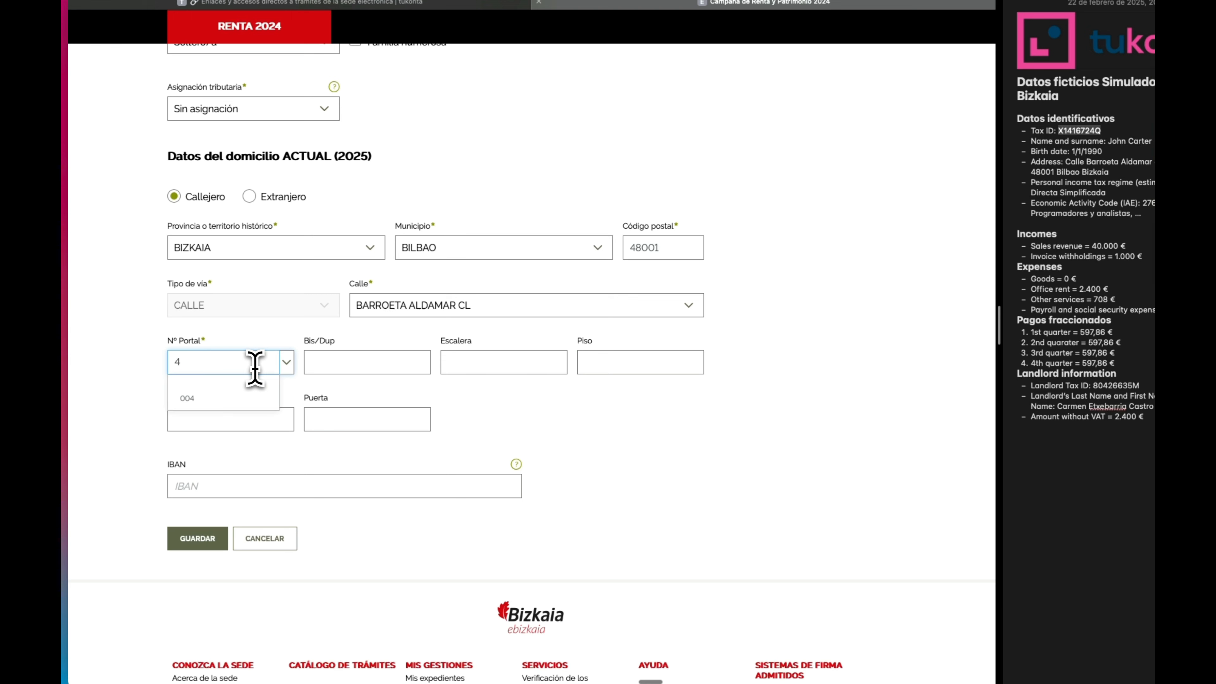
click(237, 398)
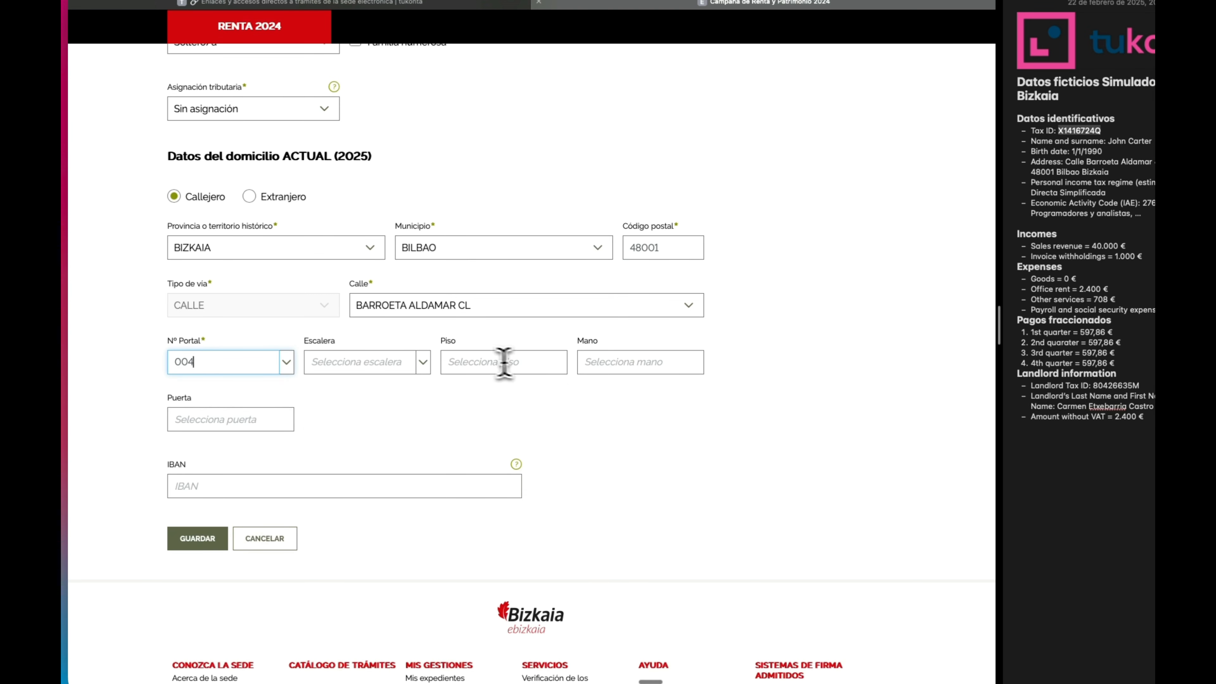
click(482, 362)
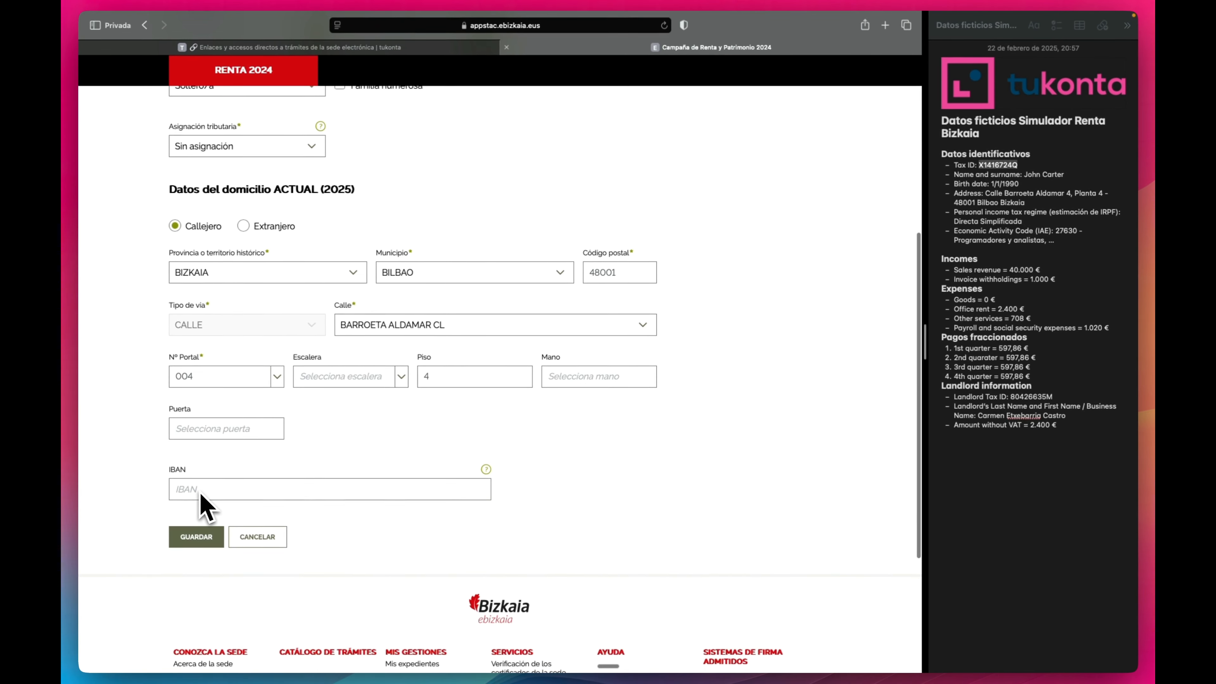
Save the personal and address details and show the simulation's available PDFs.
click(202, 535)
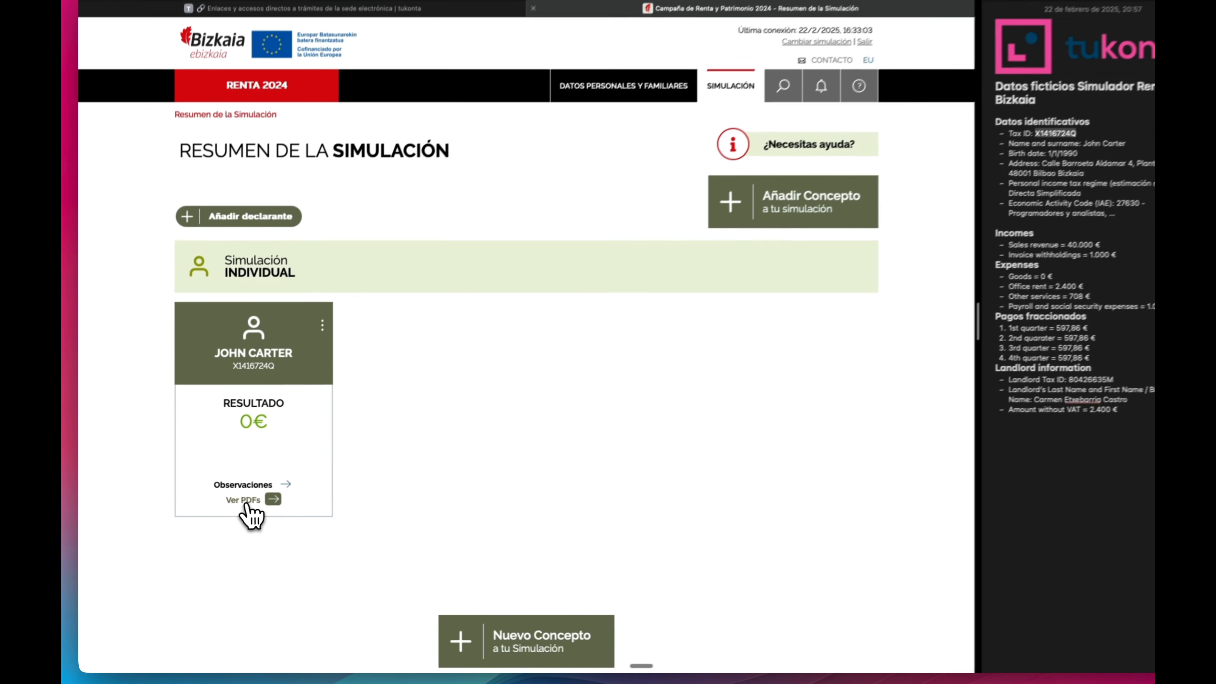
click(297, 509)
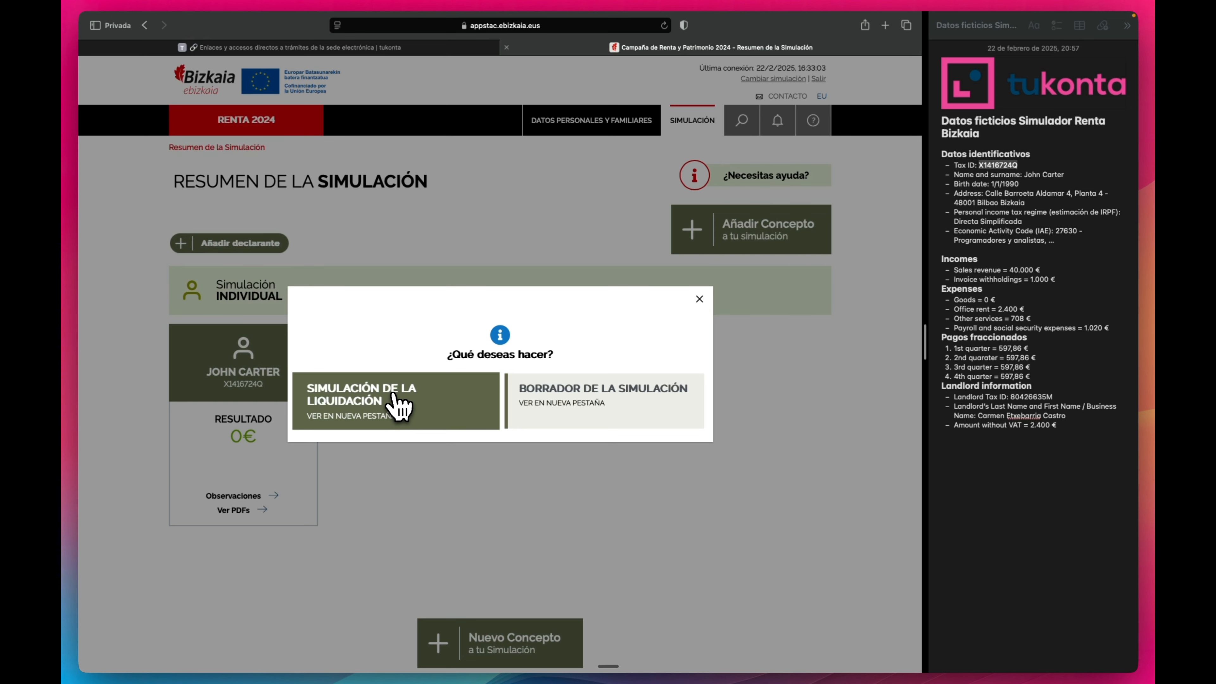
Open the Simulación de la liquidación PDF, allow its blocked pop-up, scroll its all-zero amounts, then close it.
click(396, 402)
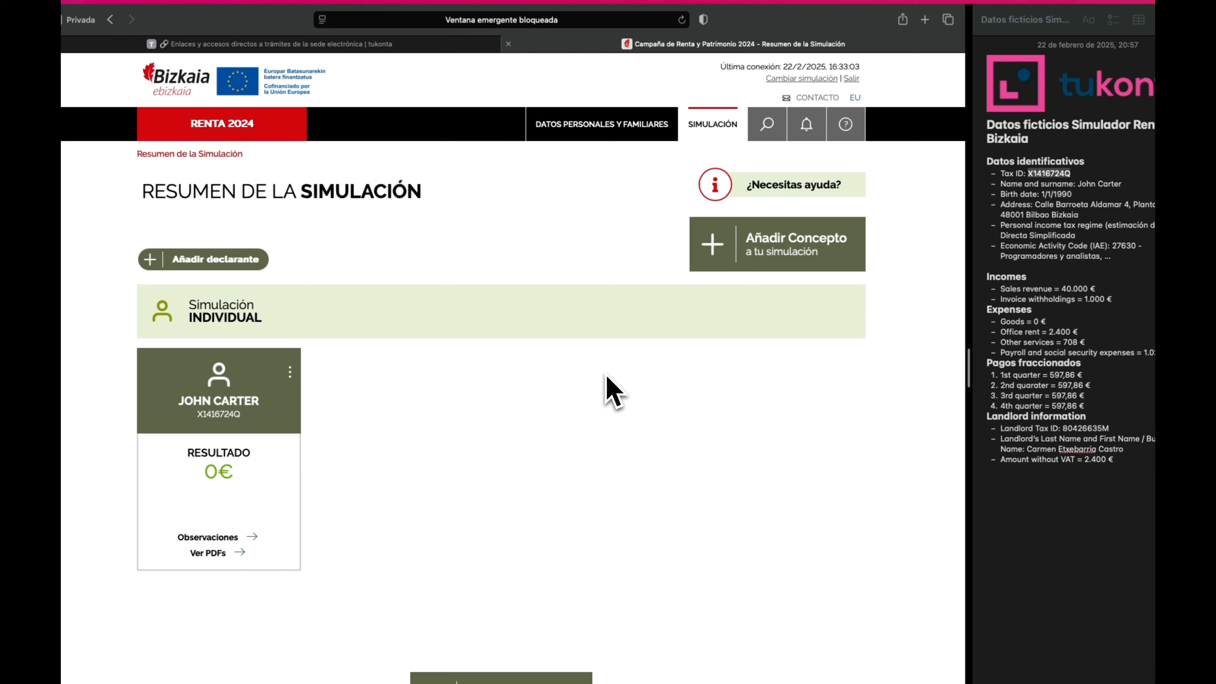
click(571, 21)
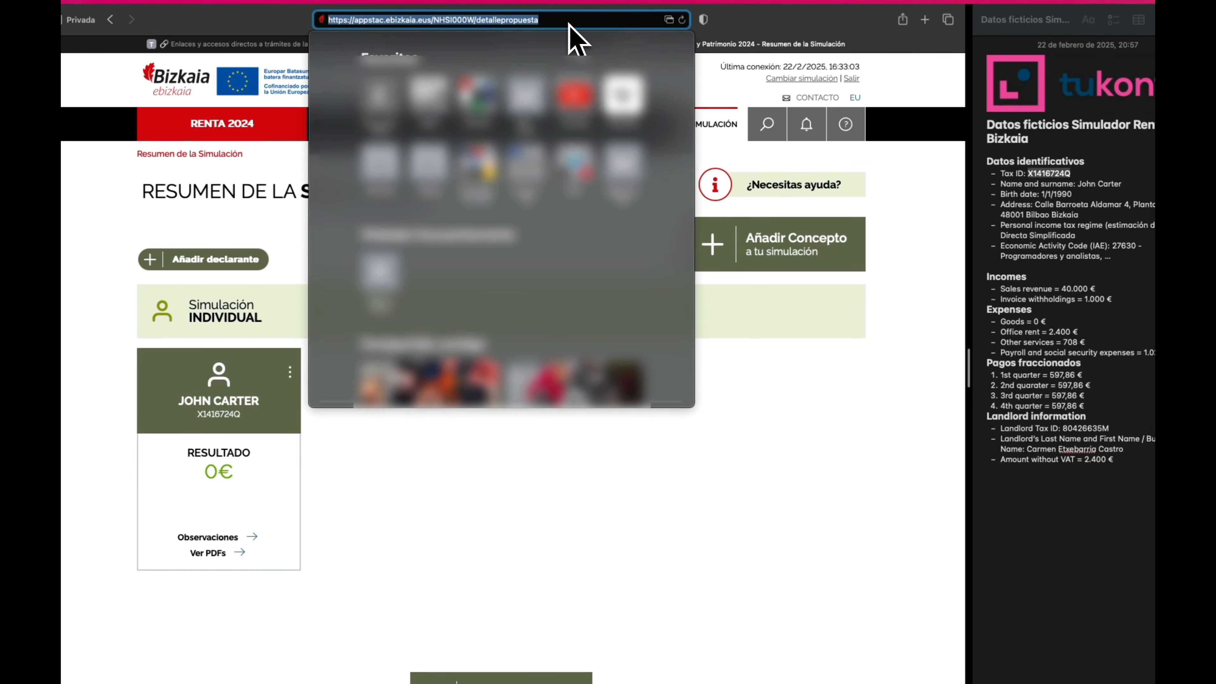
click(669, 19)
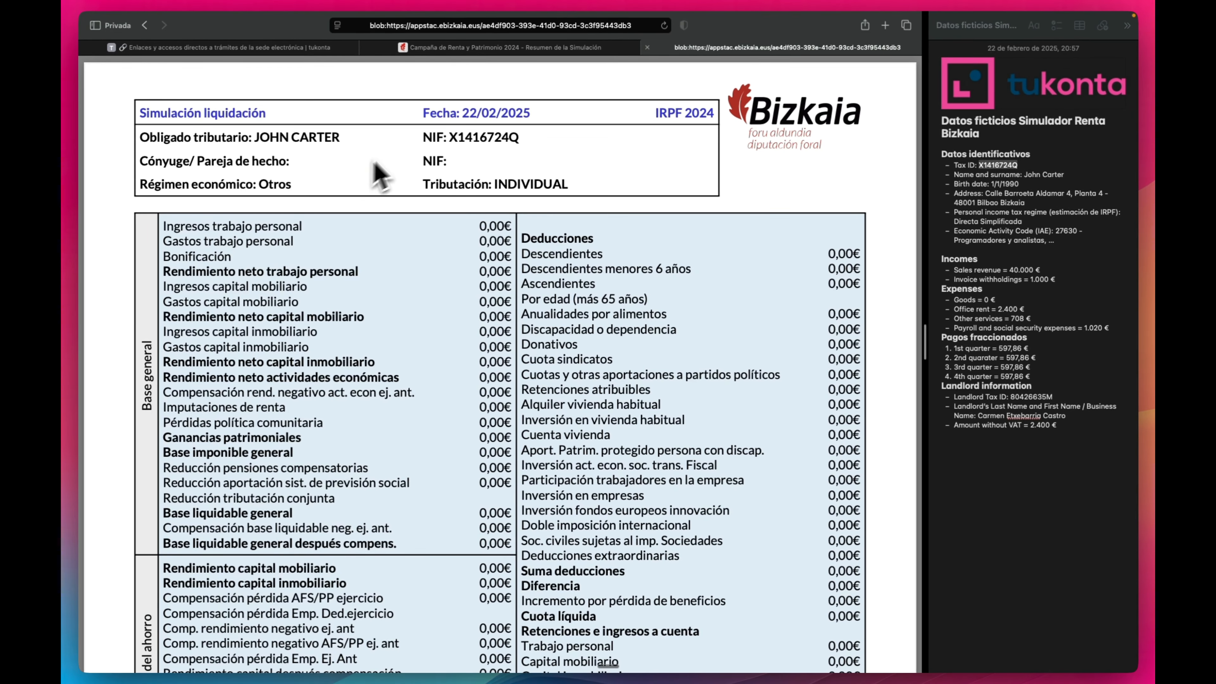
scroll(411, 172, down, 5)
scroll(415, 187, down, 8)
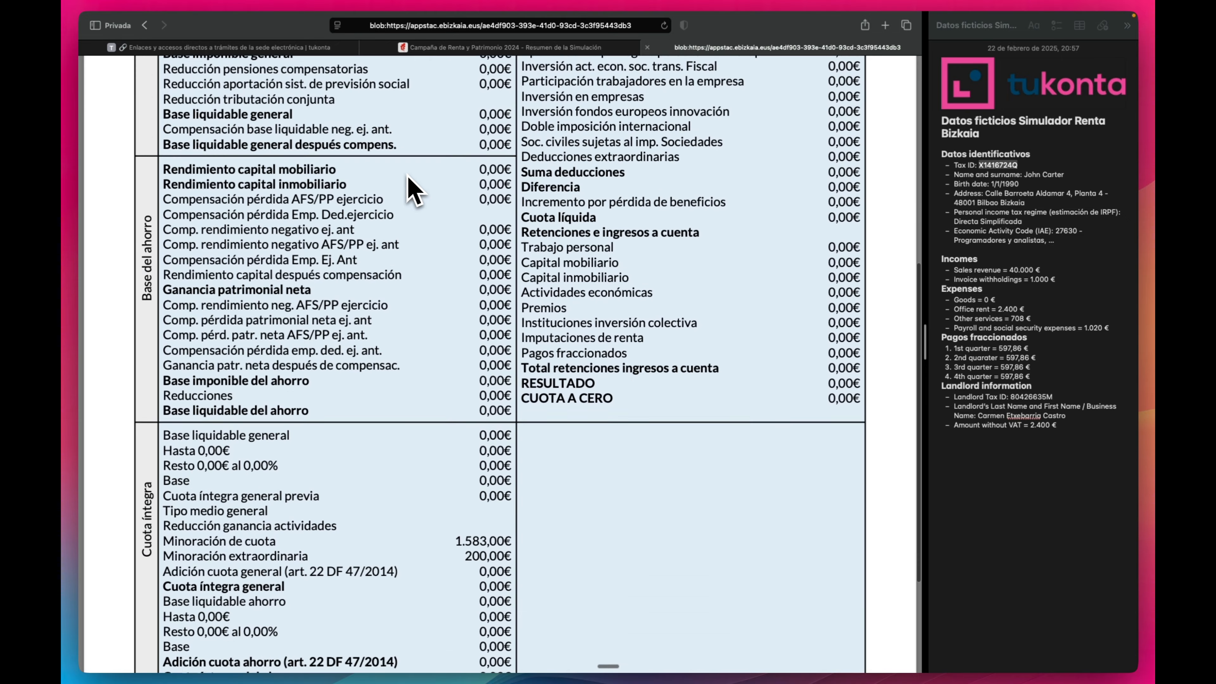
scroll(479, 196, up, 5)
scroll(502, 189, up, 8)
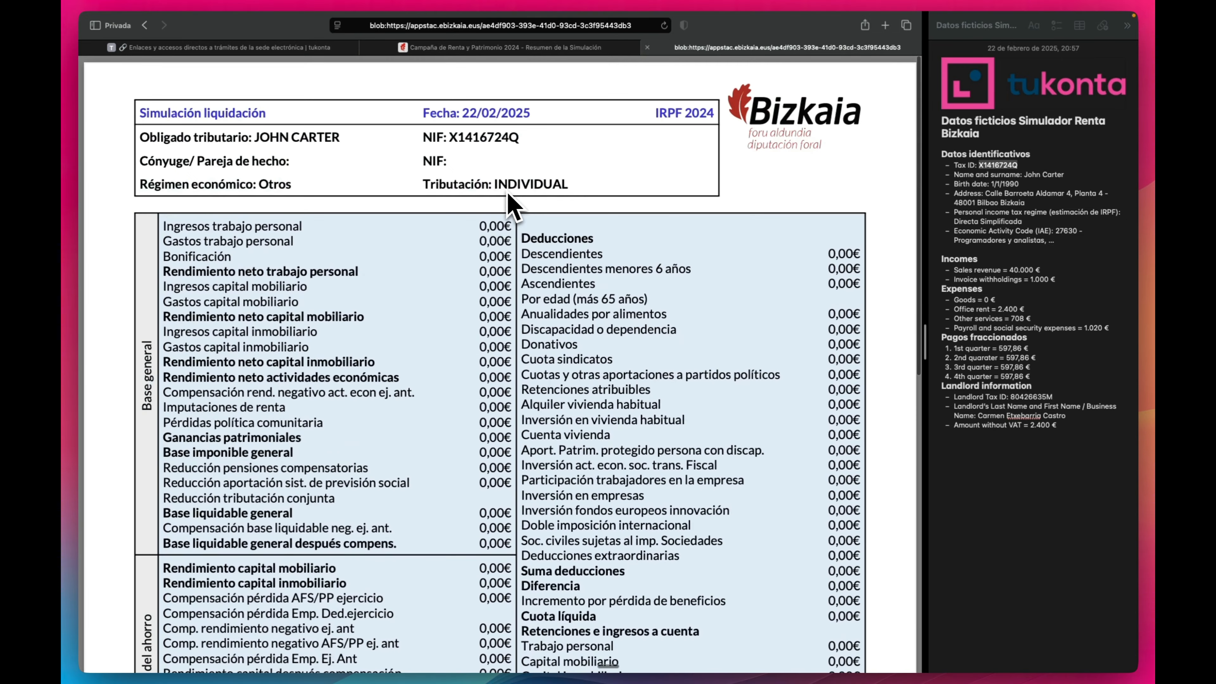
click(647, 47)
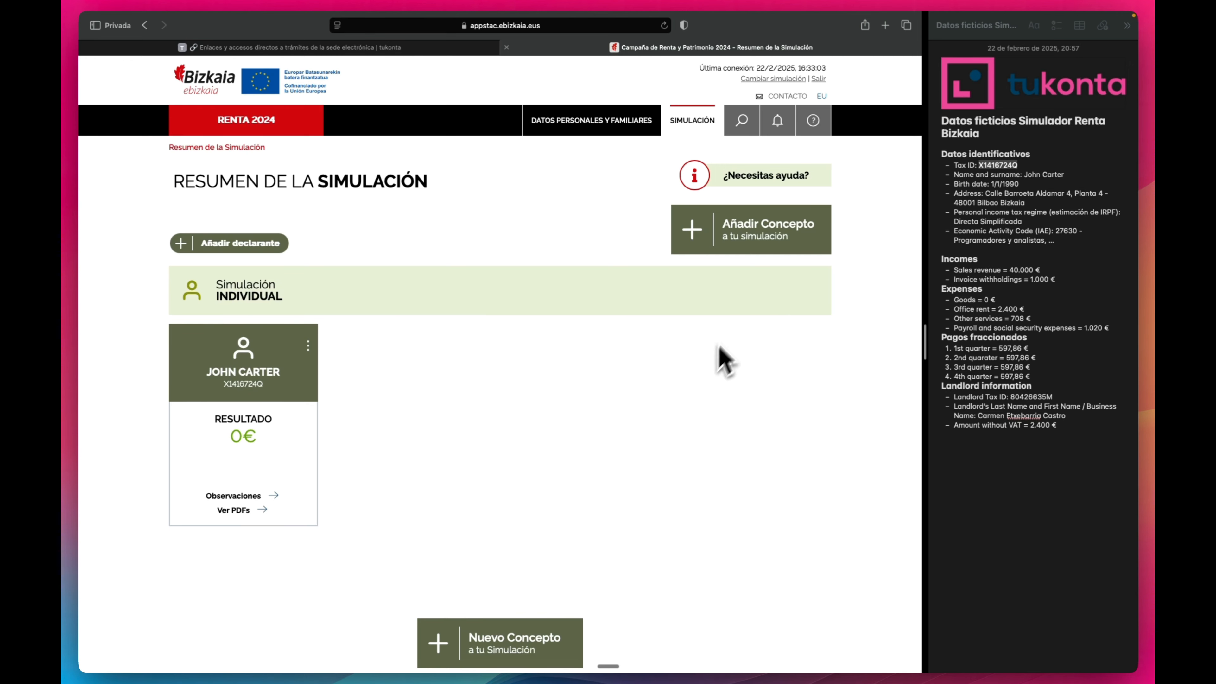
Search the Añadir Concepto sections for 'actividades económicas'.
click(759, 246)
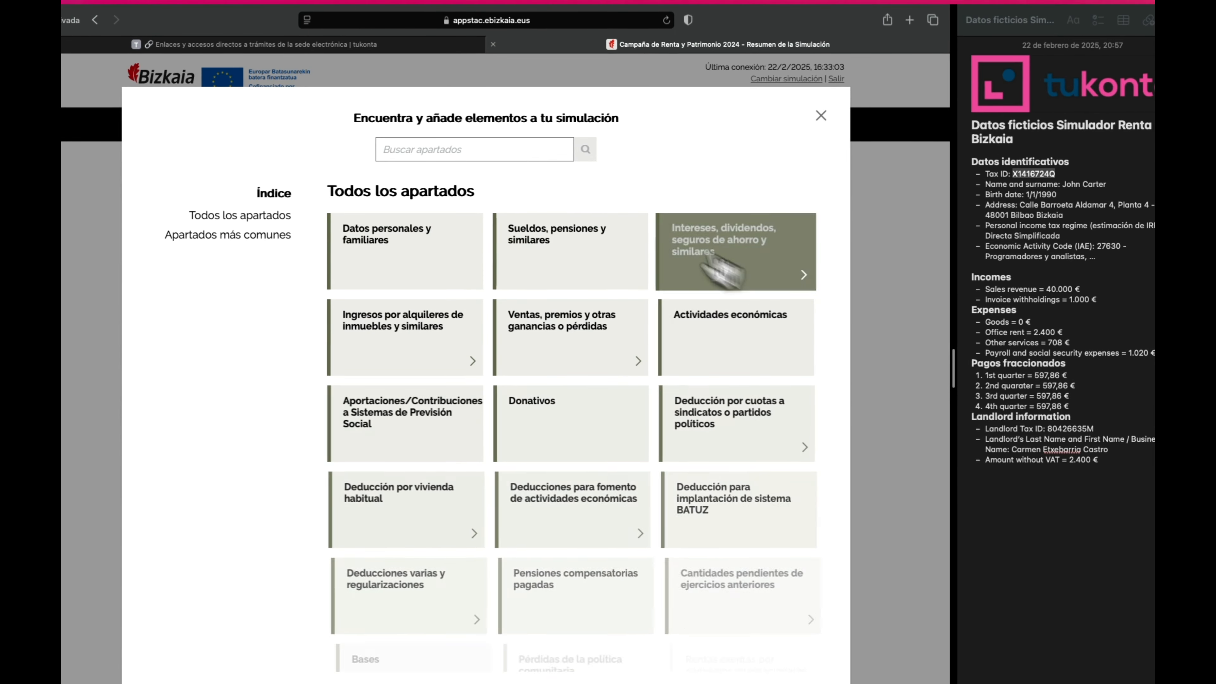
click(486, 151)
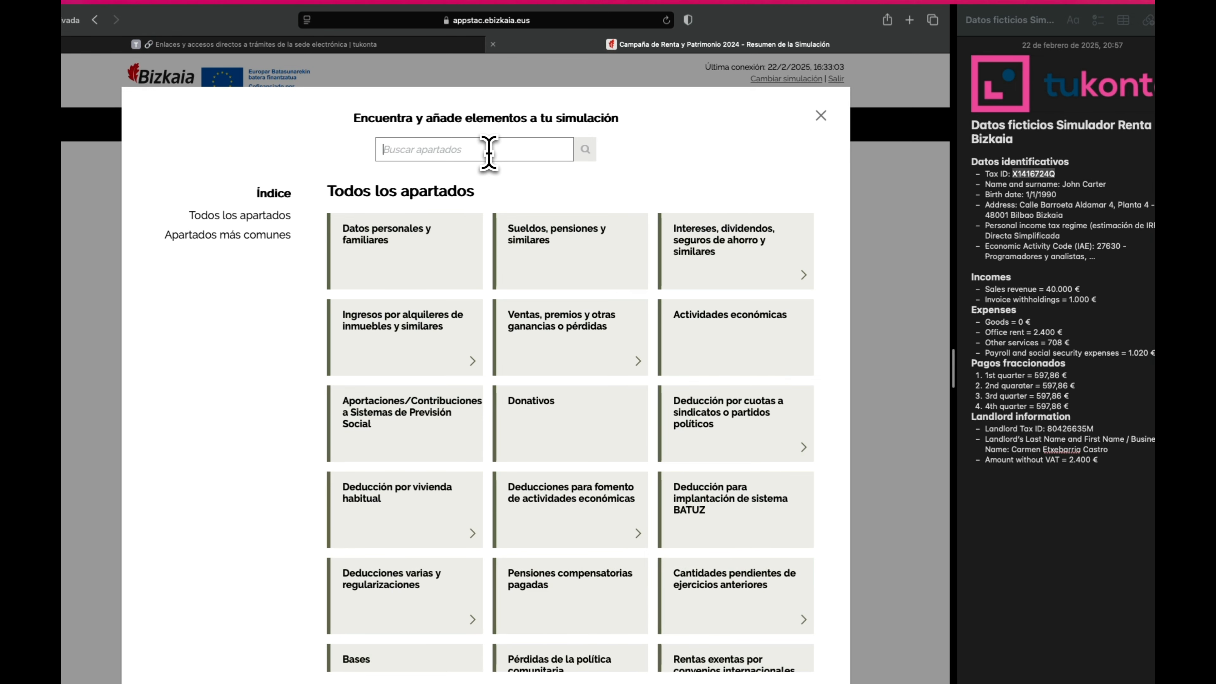
text(actividades)
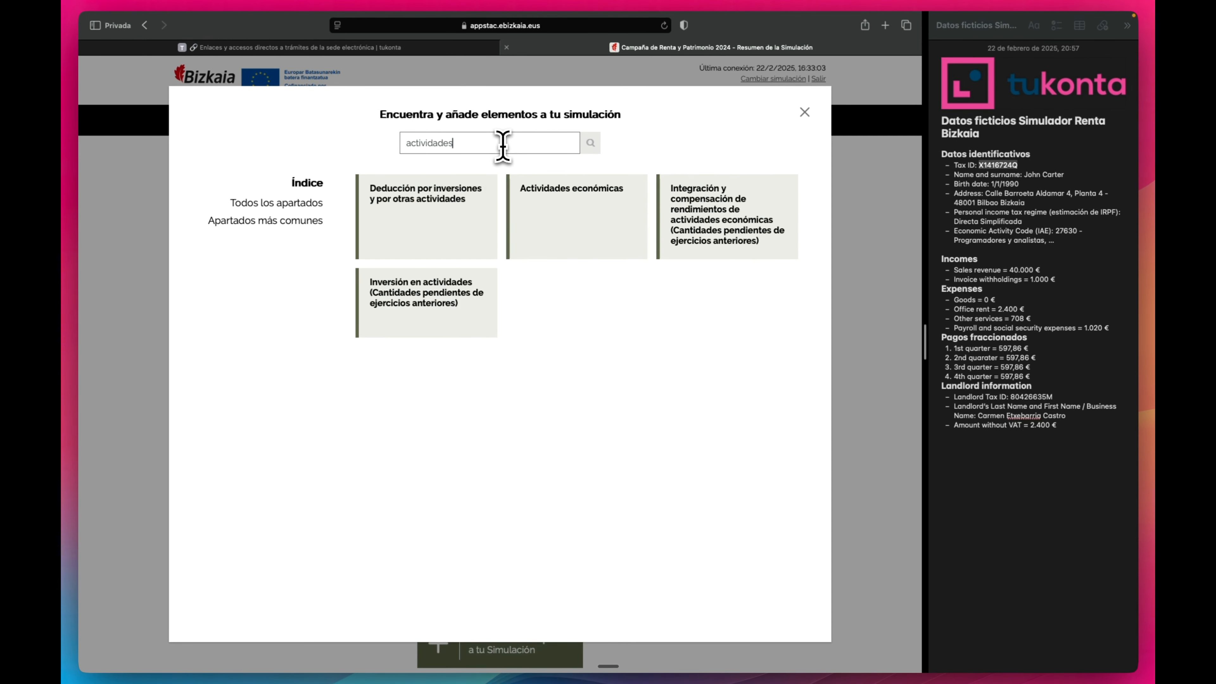
text( económicas)
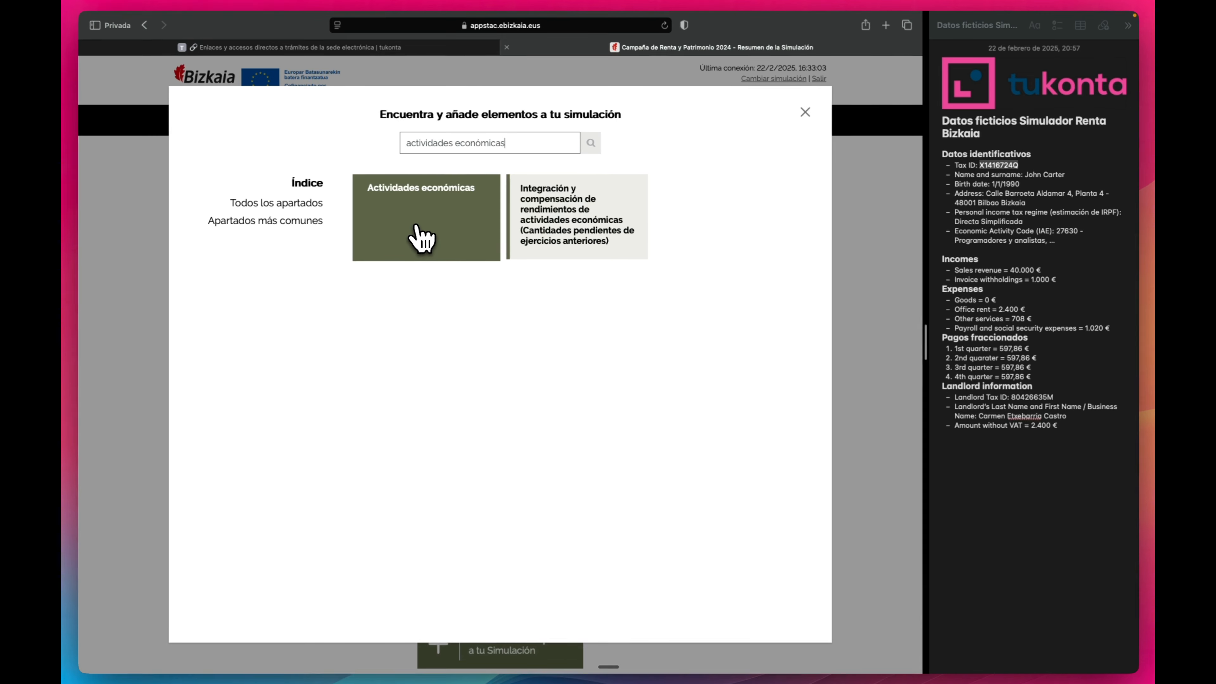
Open Actividades económicas, review its tables, and add a new blank activity record.
click(421, 237)
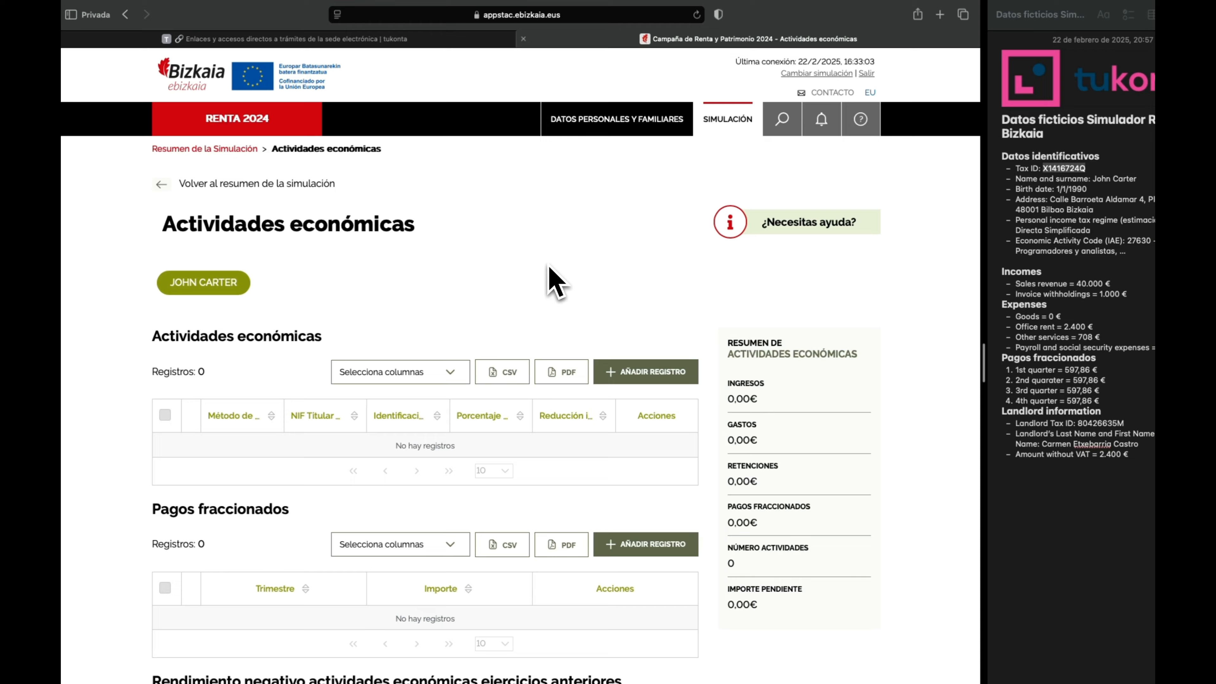
scroll(541, 271, down, 2)
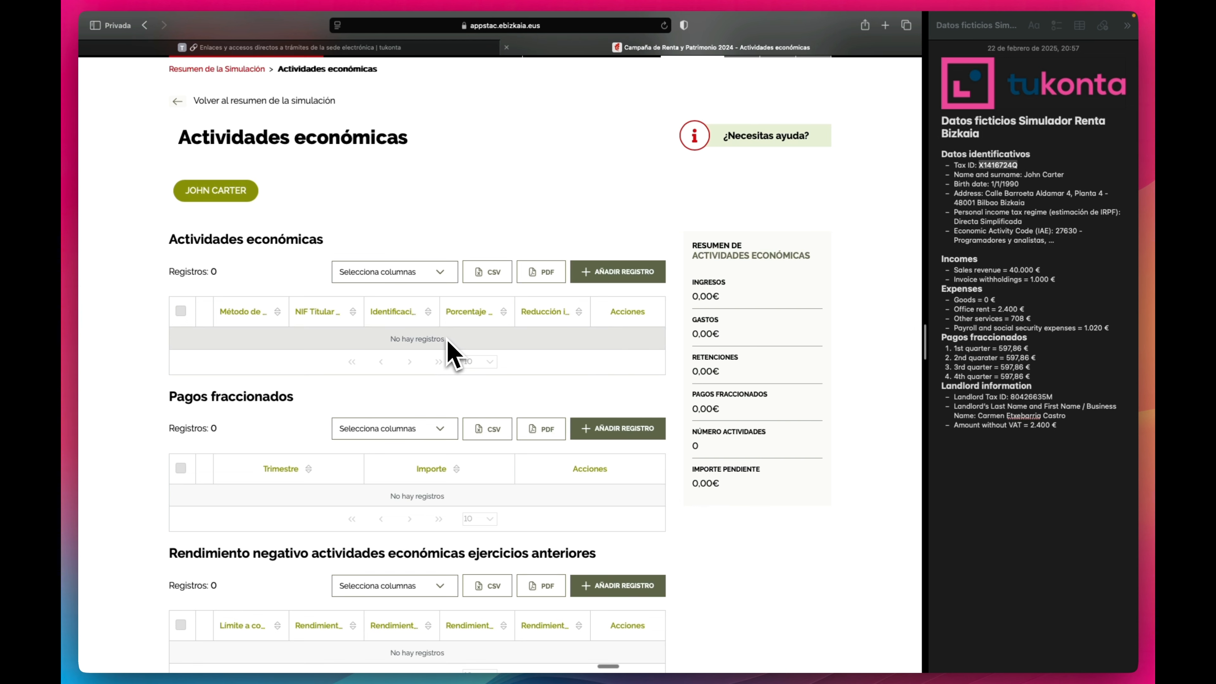
scroll(506, 336, down, 1)
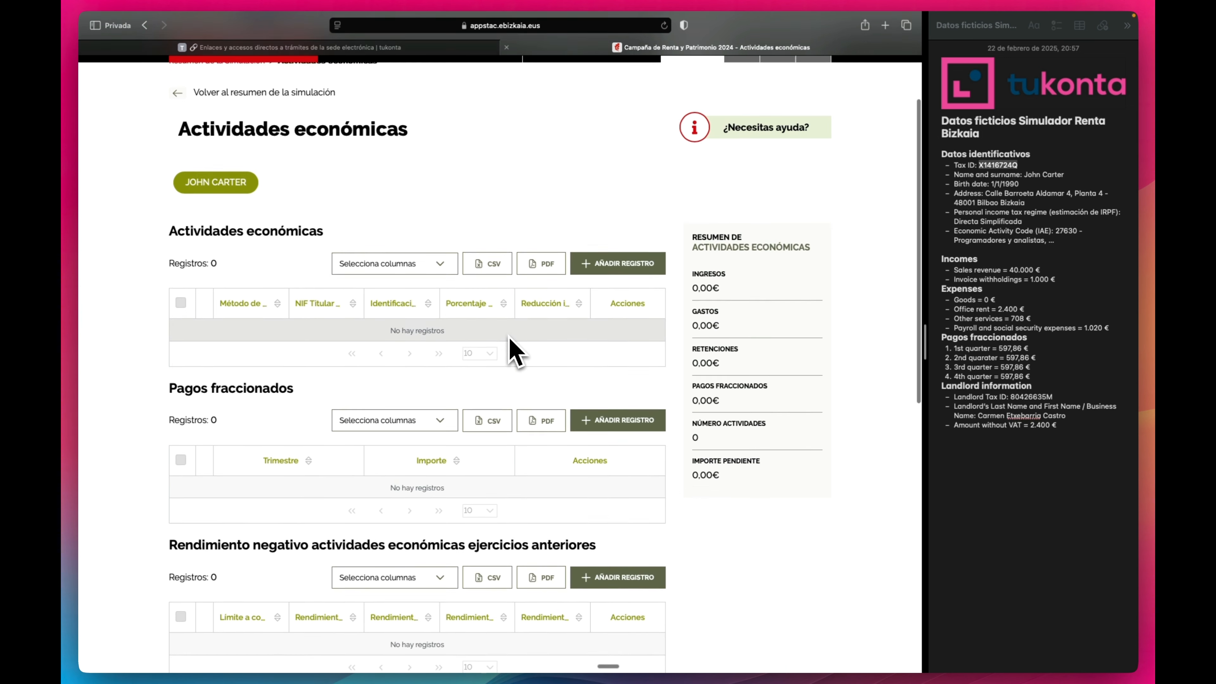
scroll(513, 352, down, 2)
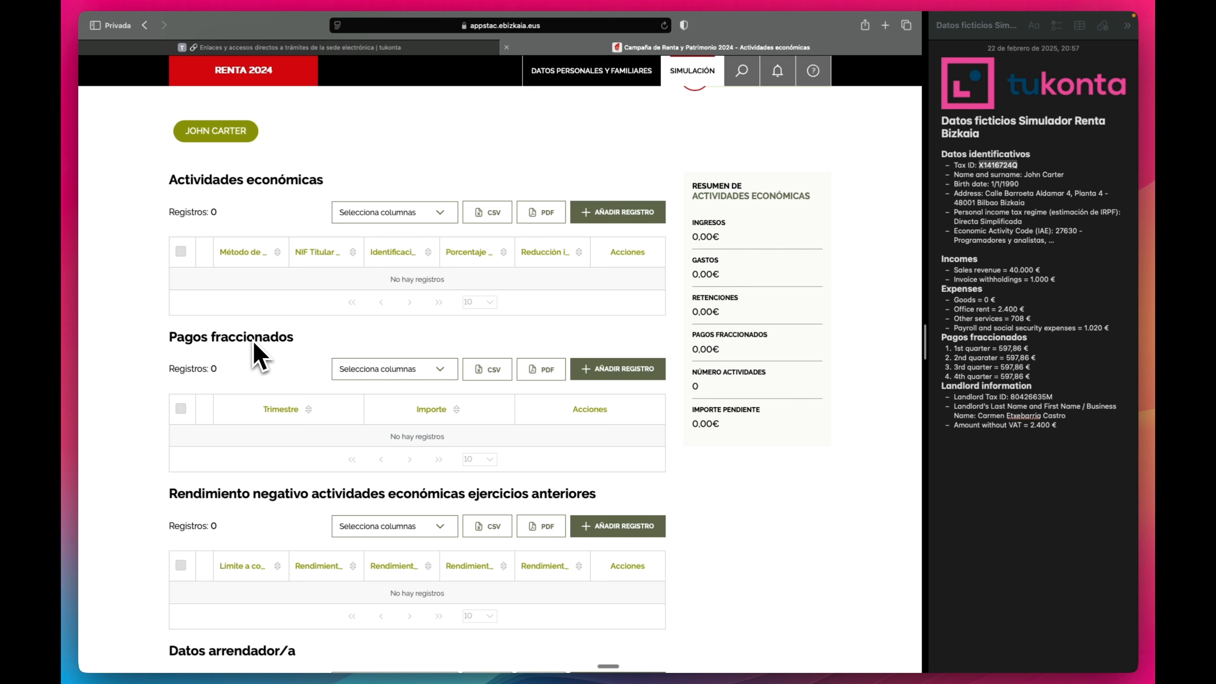
scroll(261, 348, down, 10)
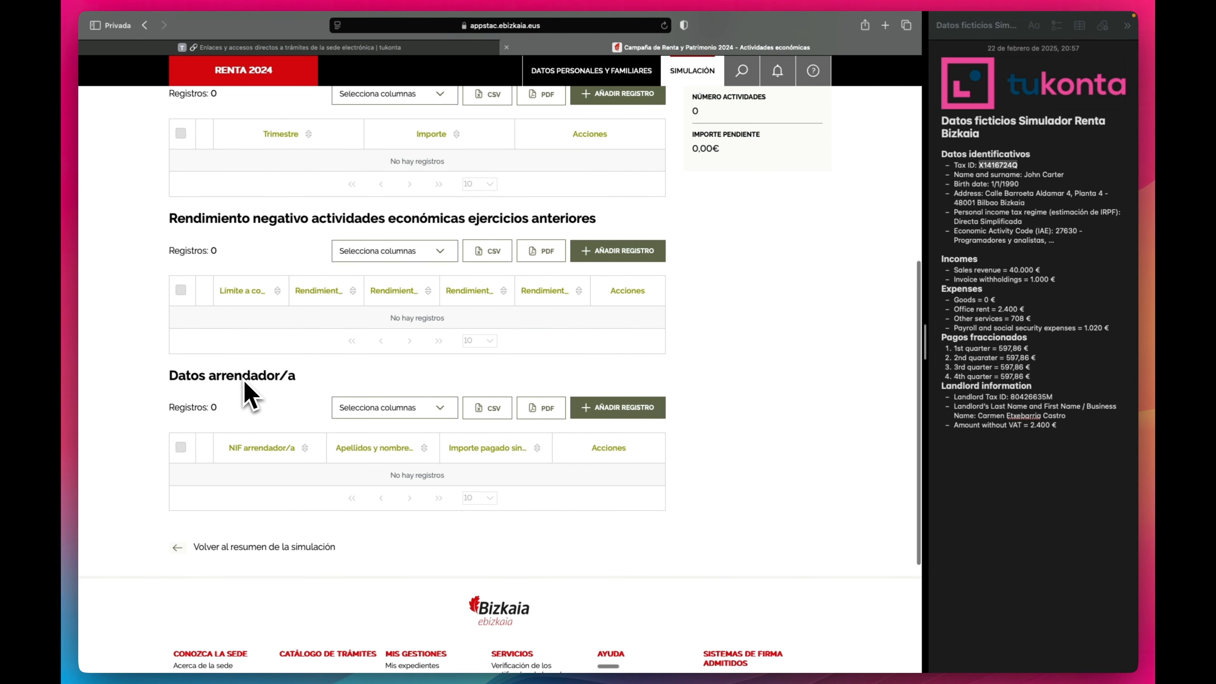
scroll(254, 394, up, 15)
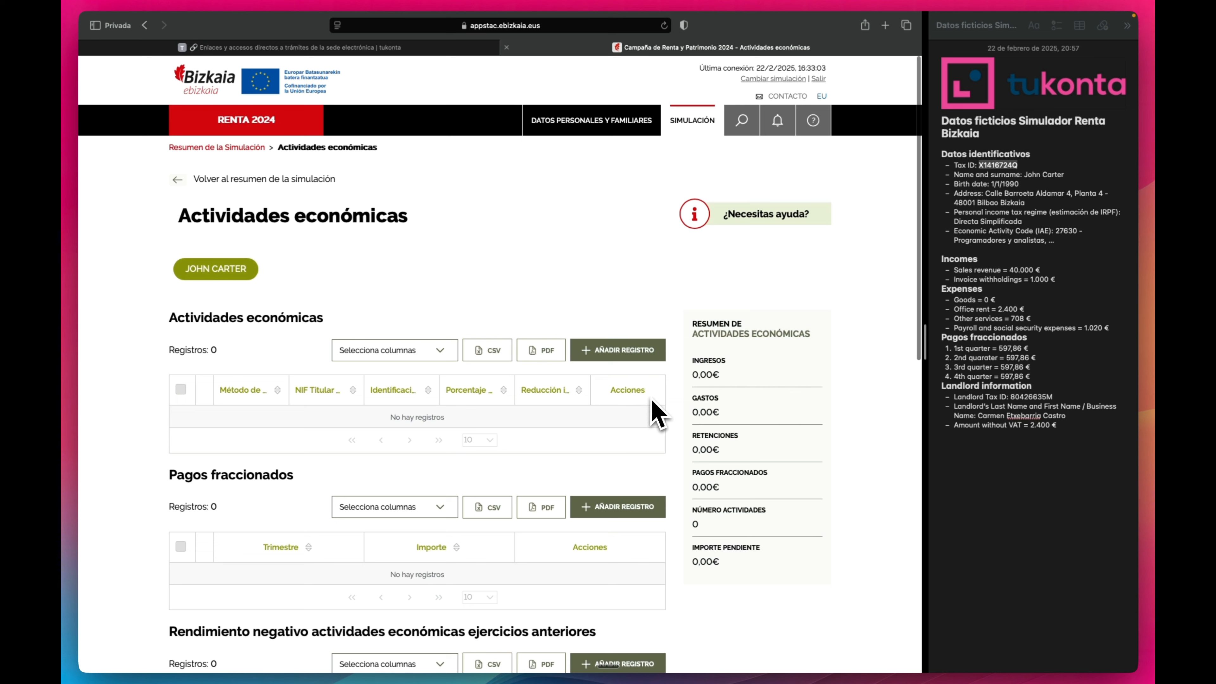
click(637, 352)
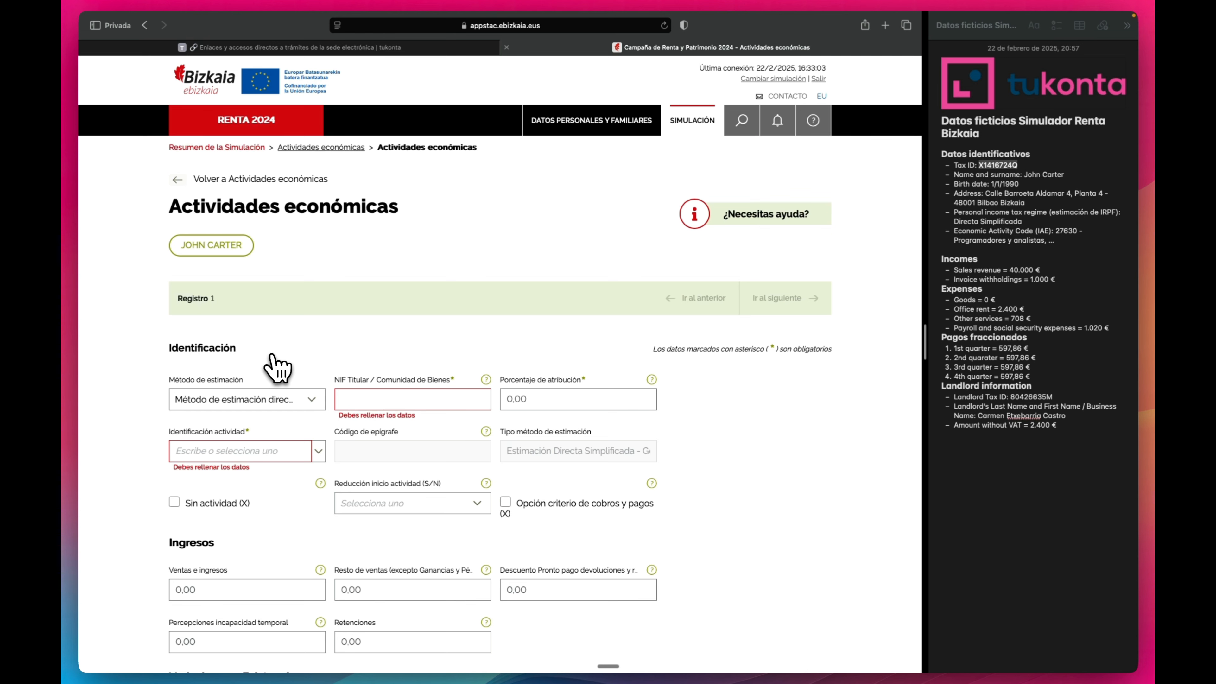
Set the estimation method to Método de estimación directa simplificada.
scroll(283, 359, down, 2)
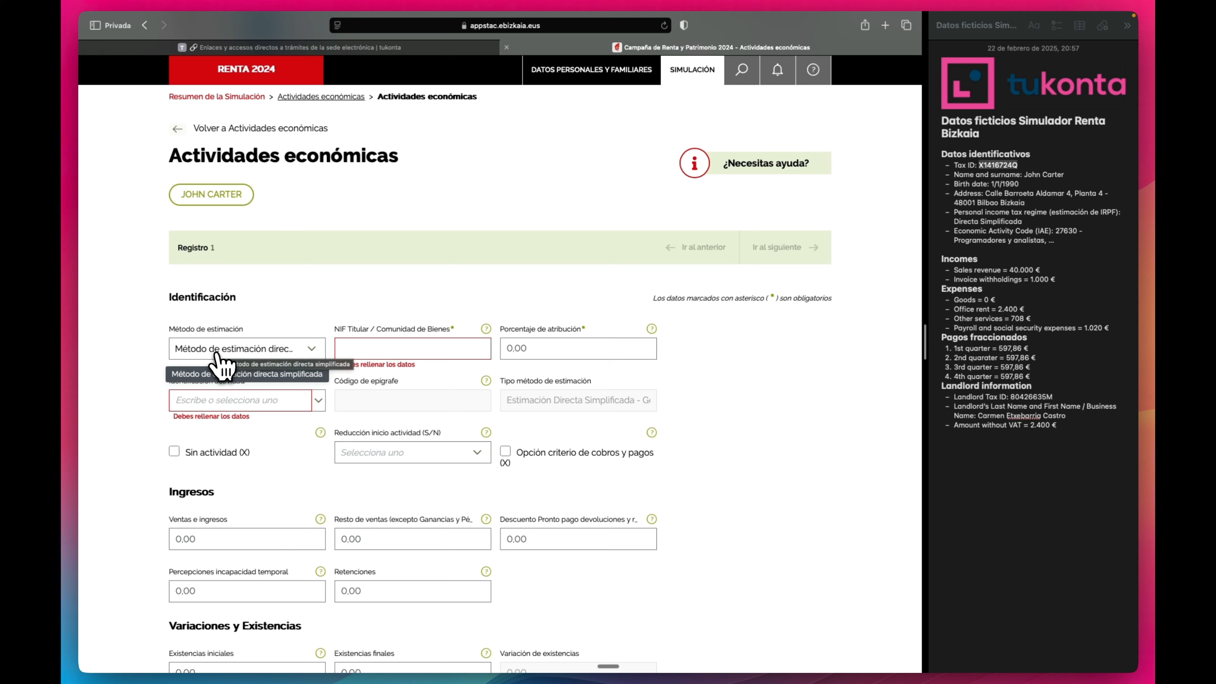
click(215, 353)
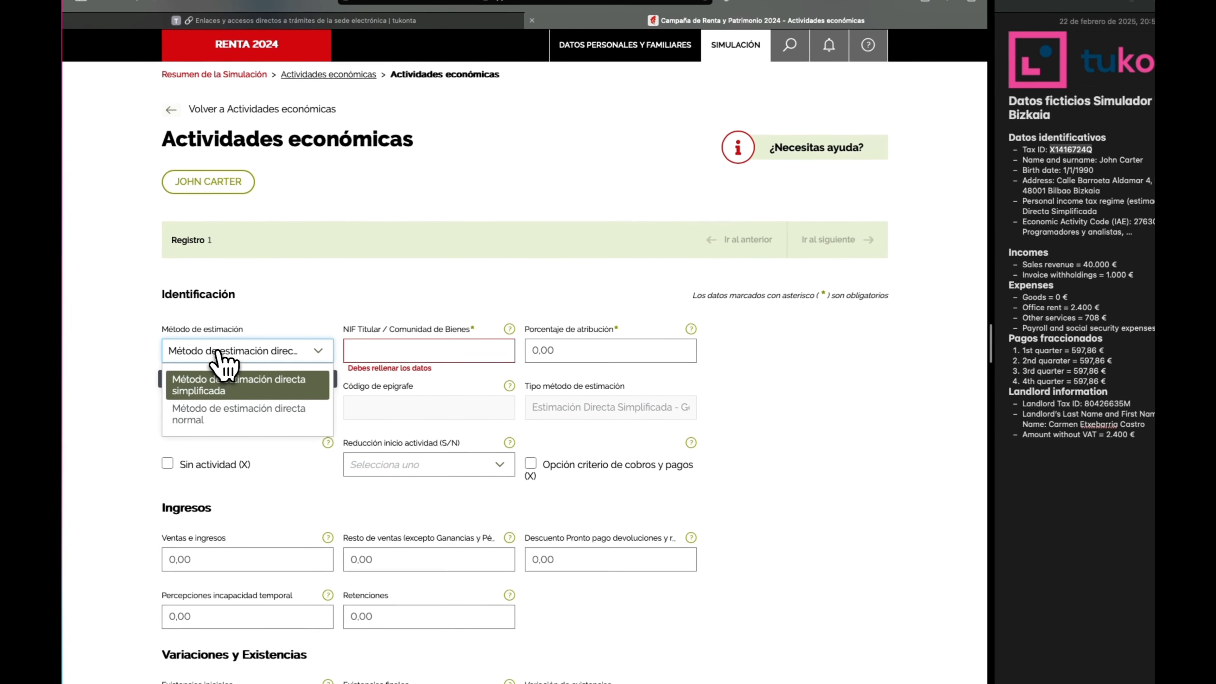
click(205, 389)
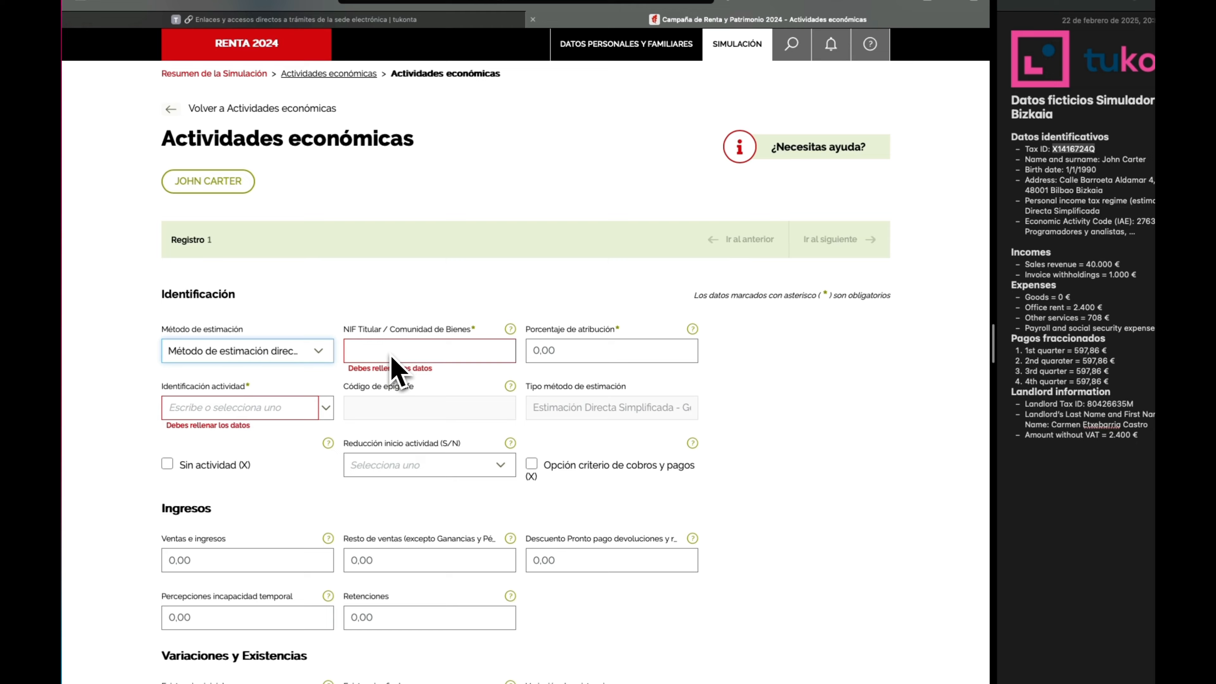
Paste the holder's tax ID from the notes into NIF Titular and set attribution to 100.
click(431, 349)
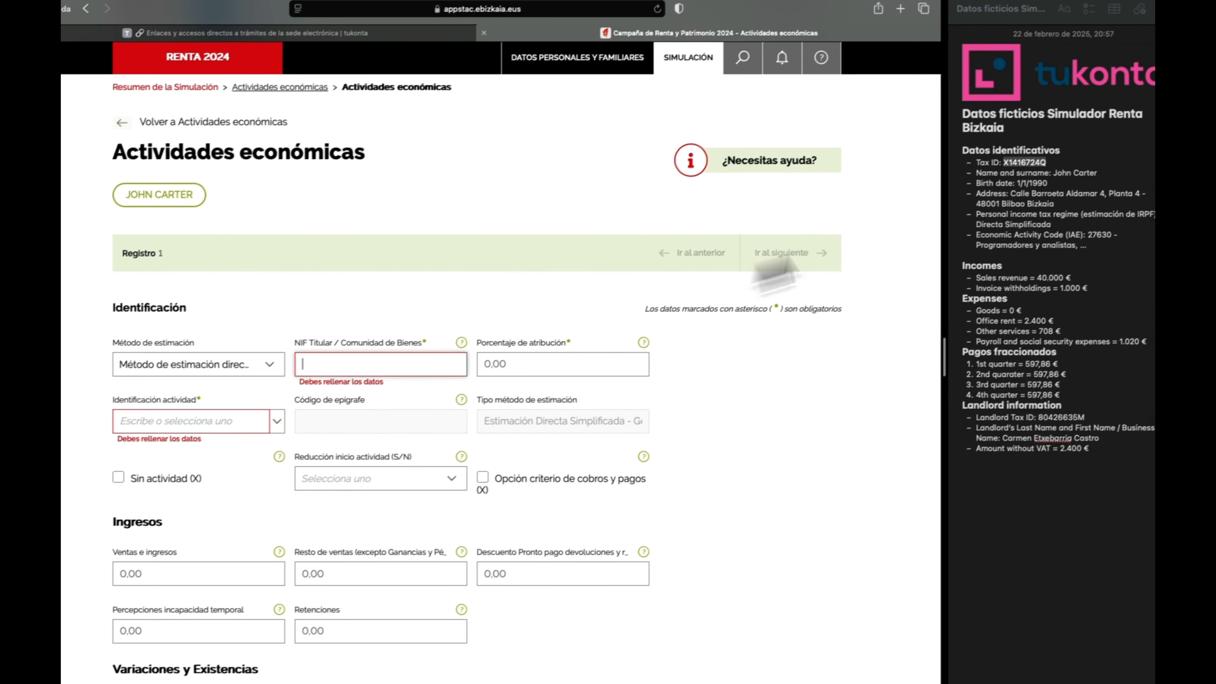
double_click(1028, 159)
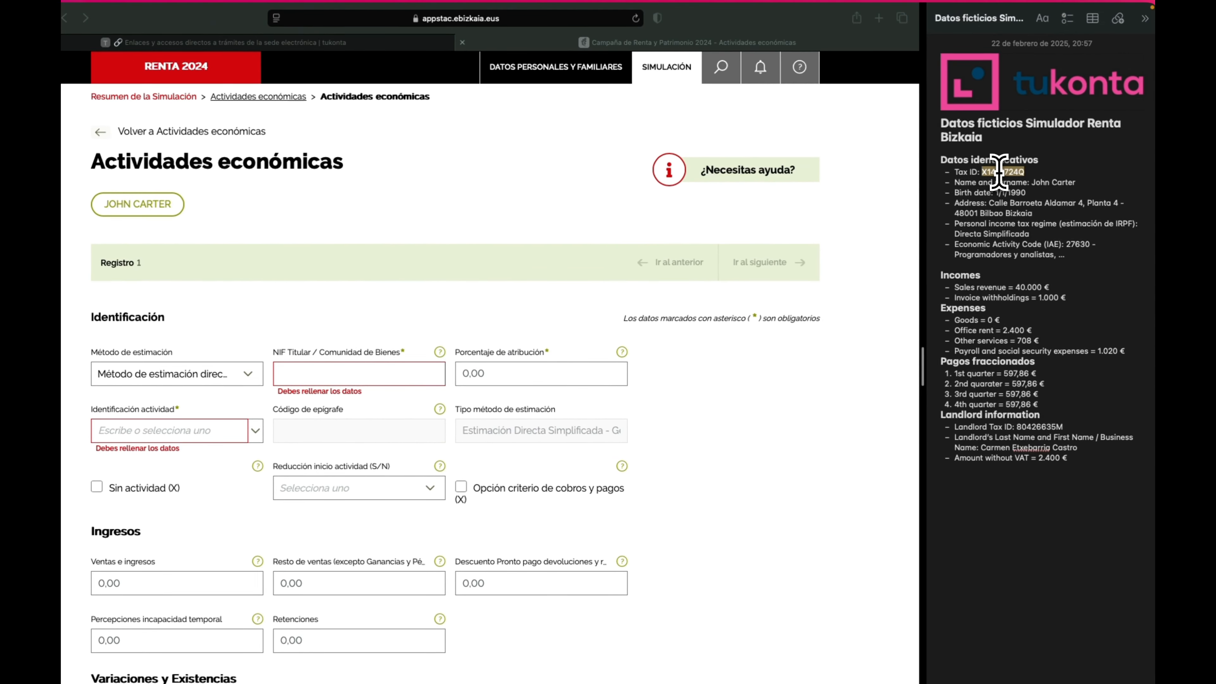
key(ctrl+c)
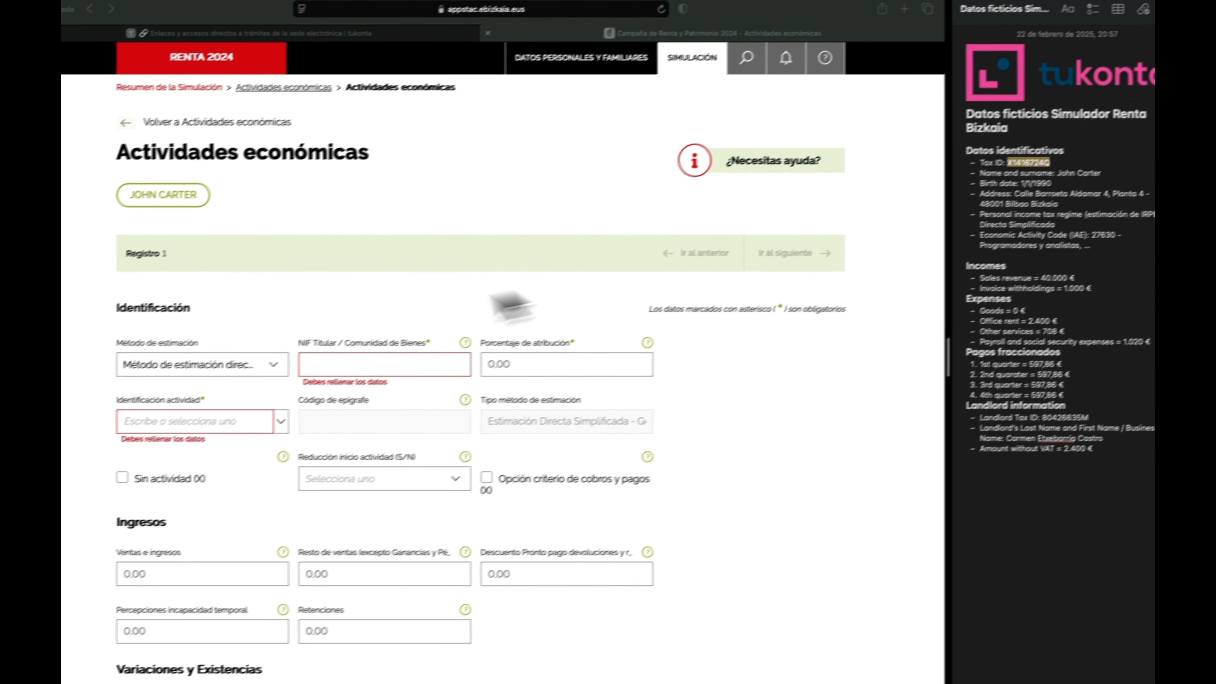
click(330, 376)
key(ctrl+v)
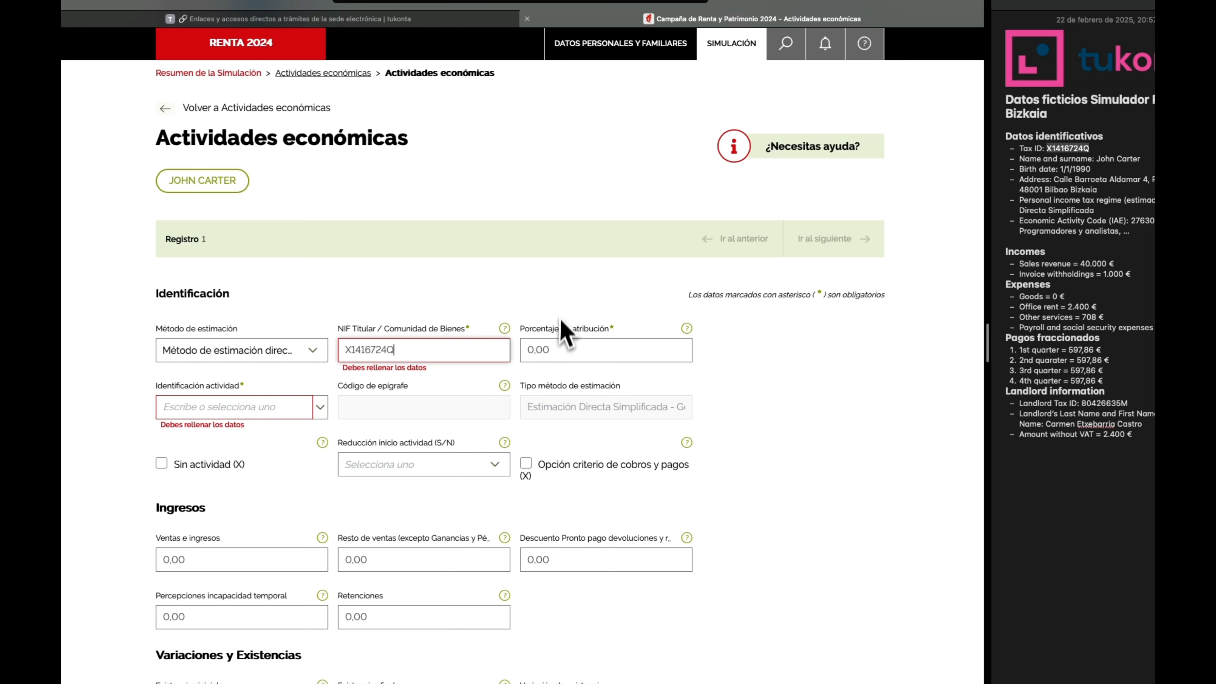
click(568, 350)
text(100)
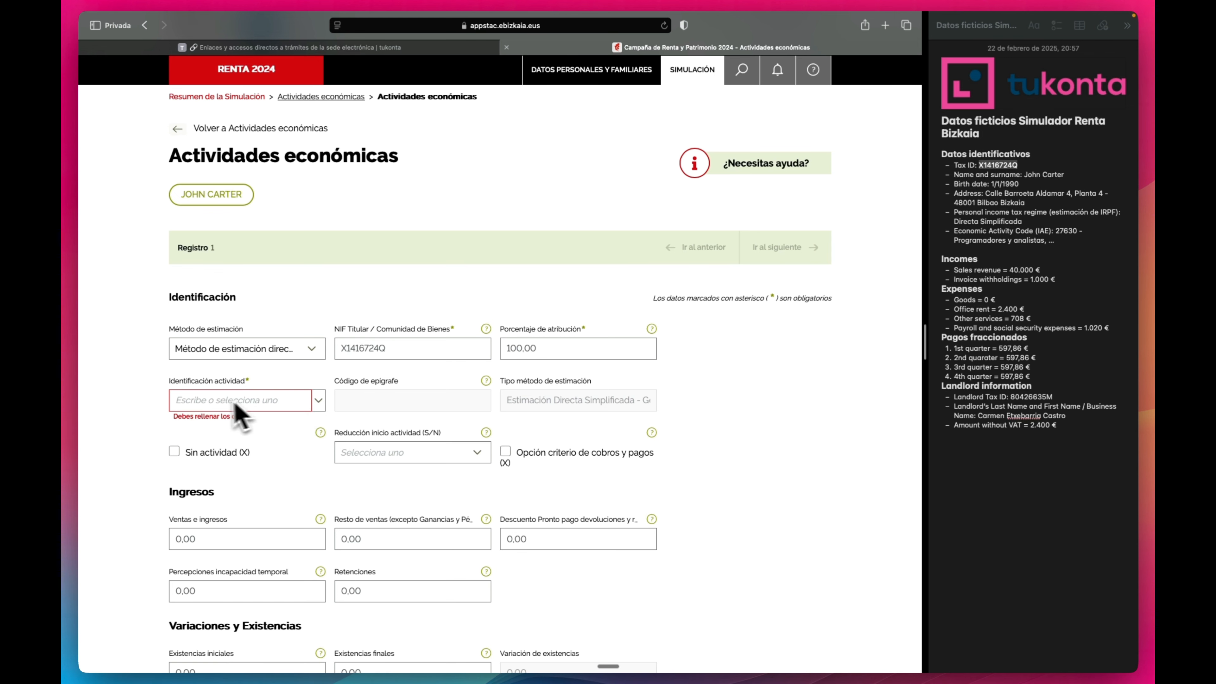
Enter activity code 2763 and pick PROGRAMADORES Y ANALISTAS, filling epígrafe 276300.
drag(171, 384, 248, 386)
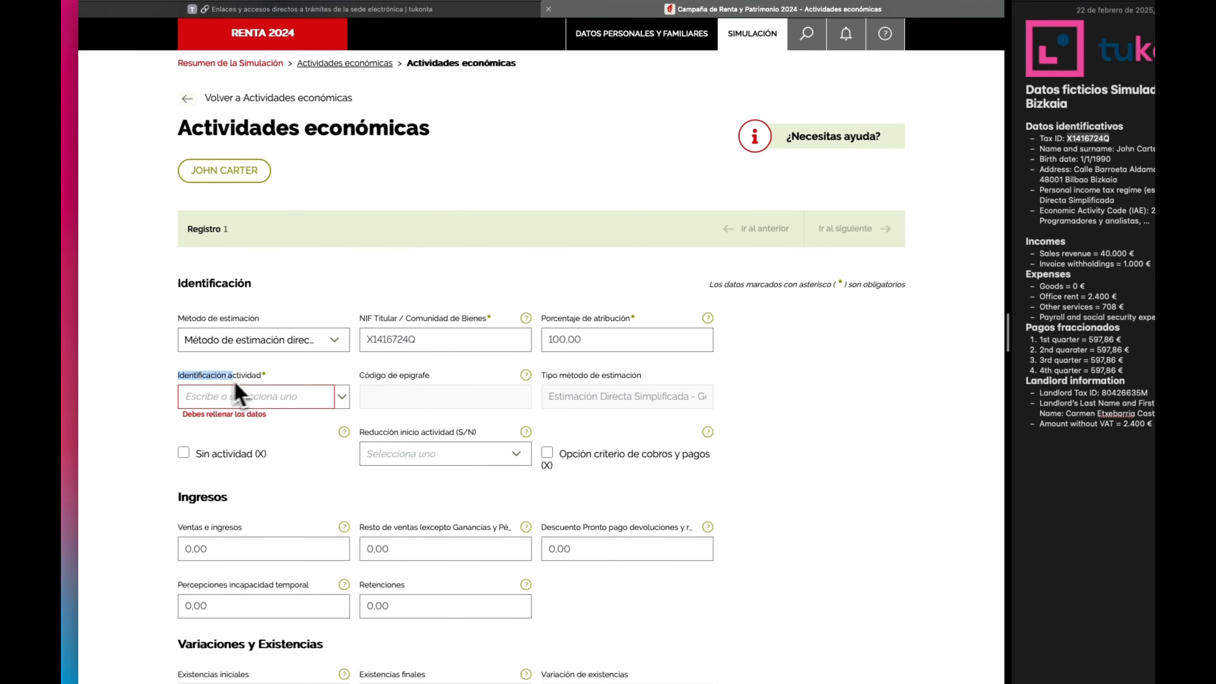
click(307, 382)
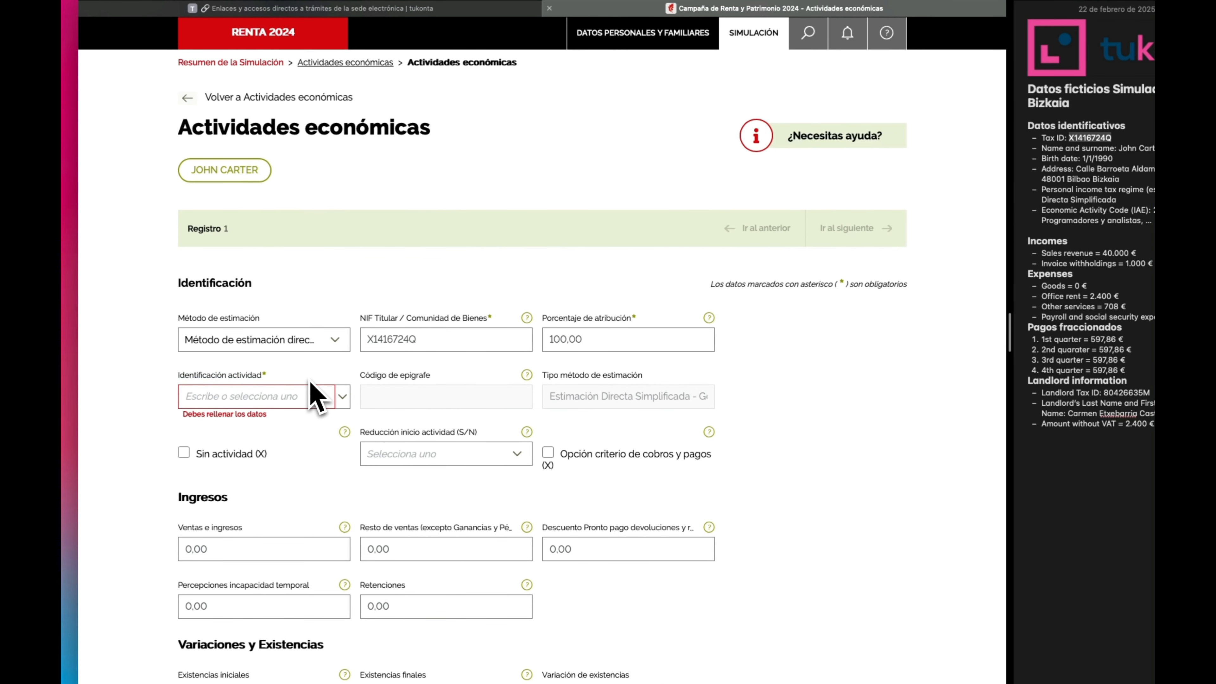
click(289, 397)
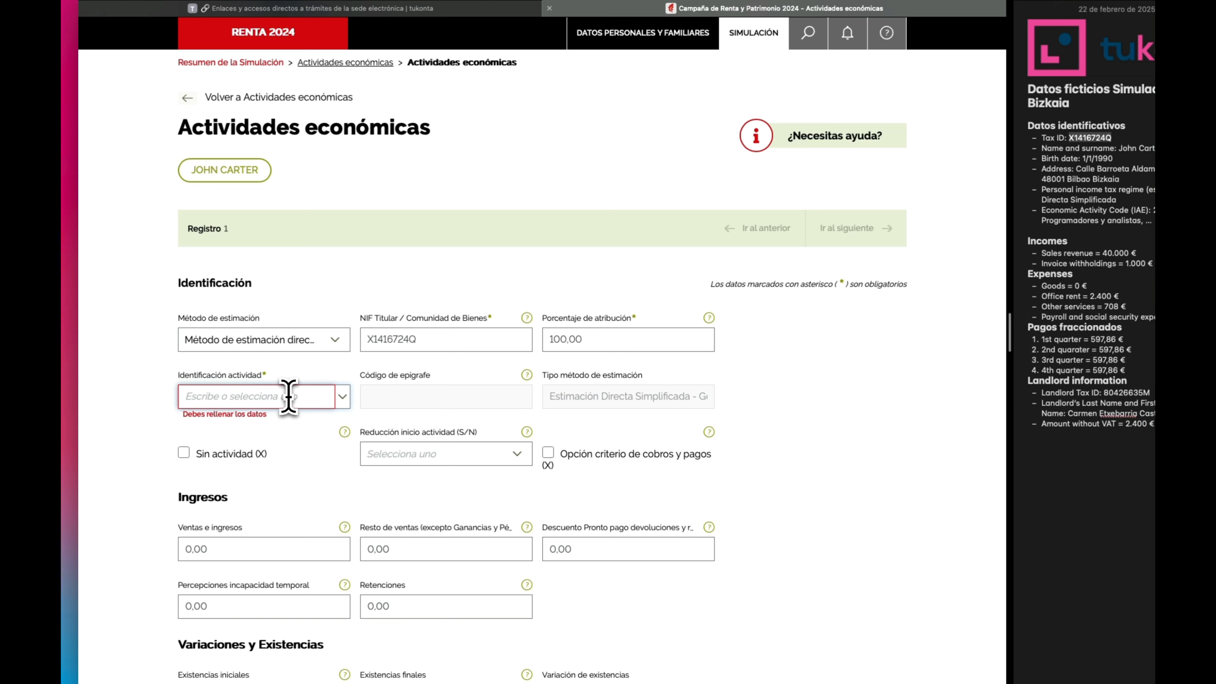
text(27)
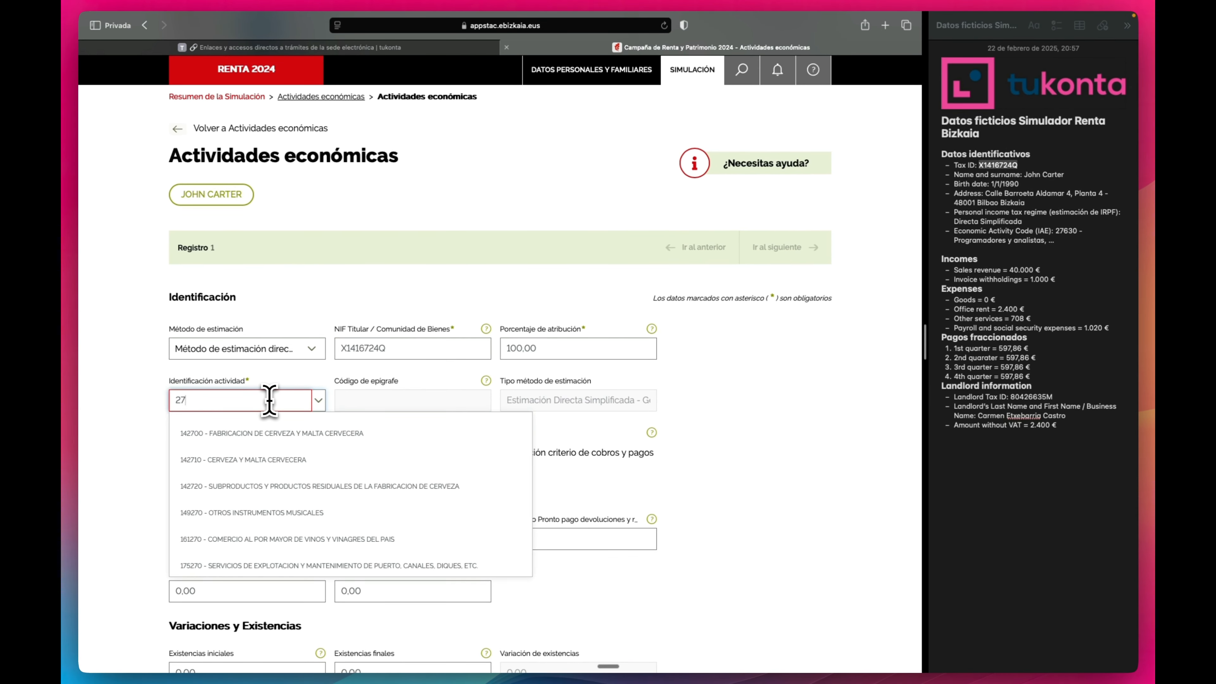
text(630)
click(287, 430)
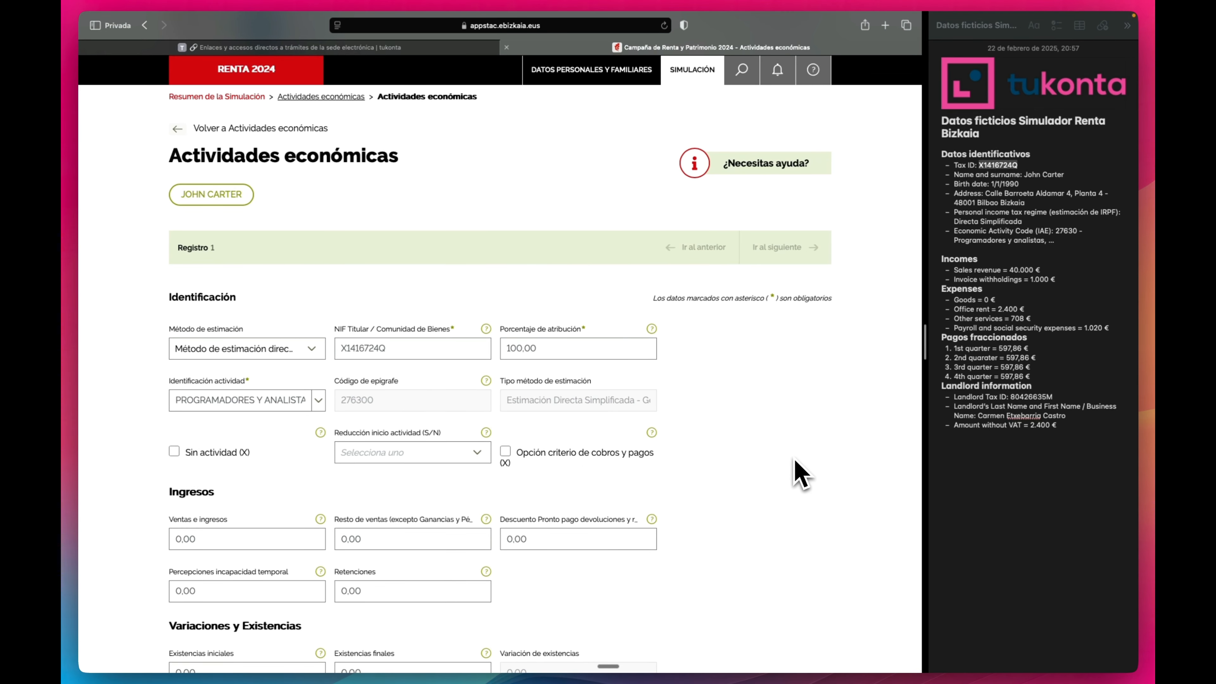
Read the Reducción inicio actividad help and set the reduction to Sí.
scroll(736, 456, down, 3)
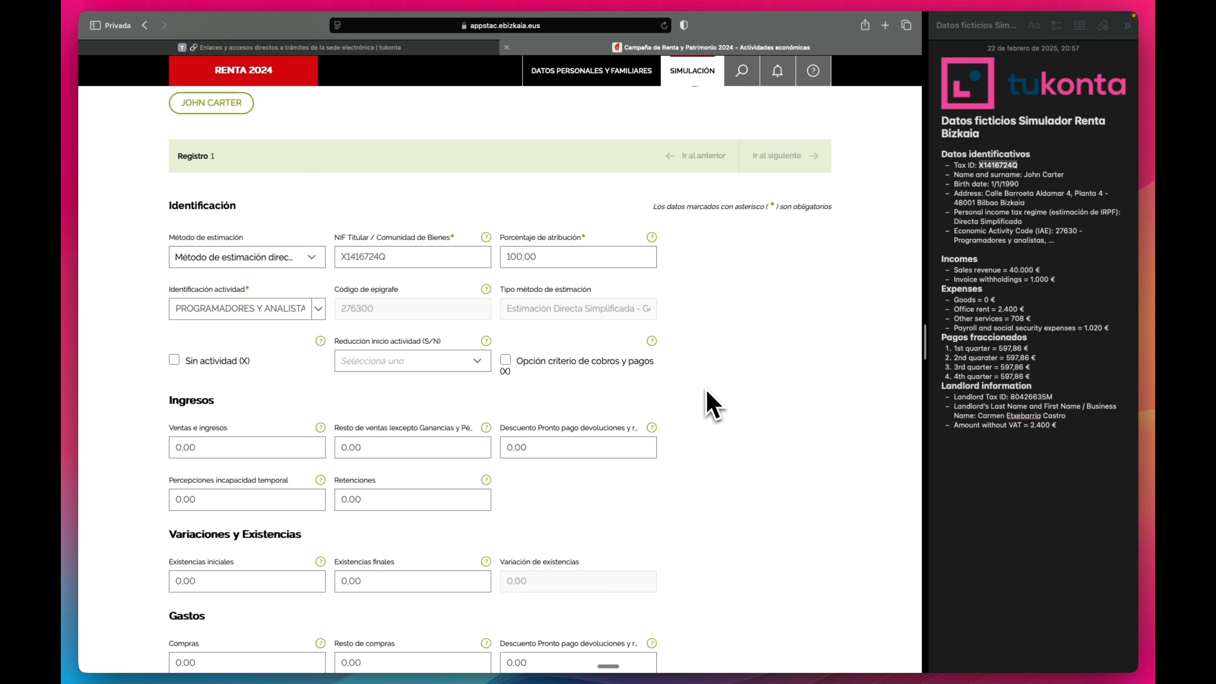
click(486, 340)
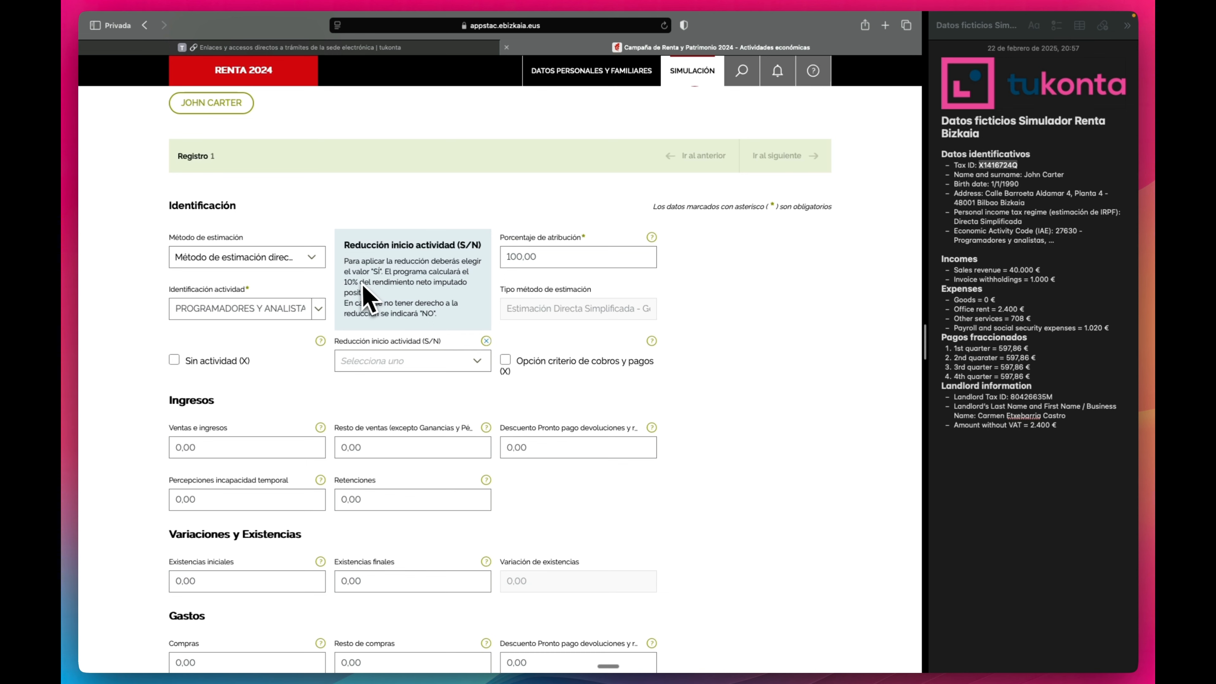
click(402, 361)
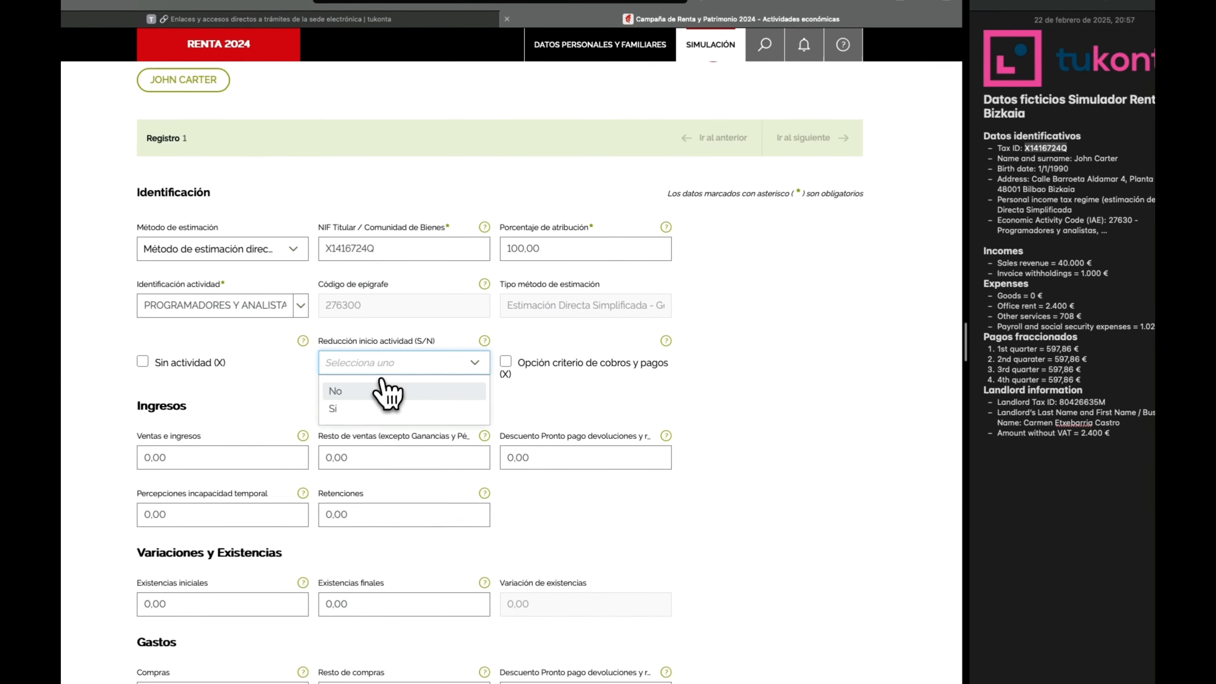
click(363, 408)
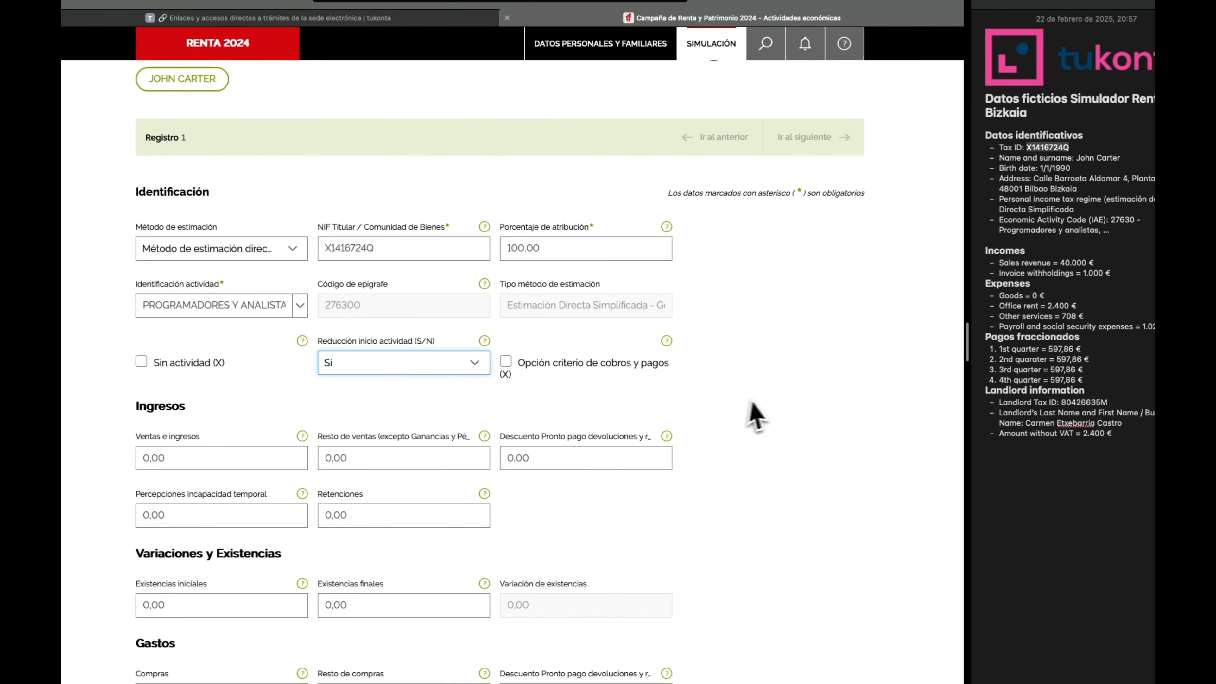
click(484, 340)
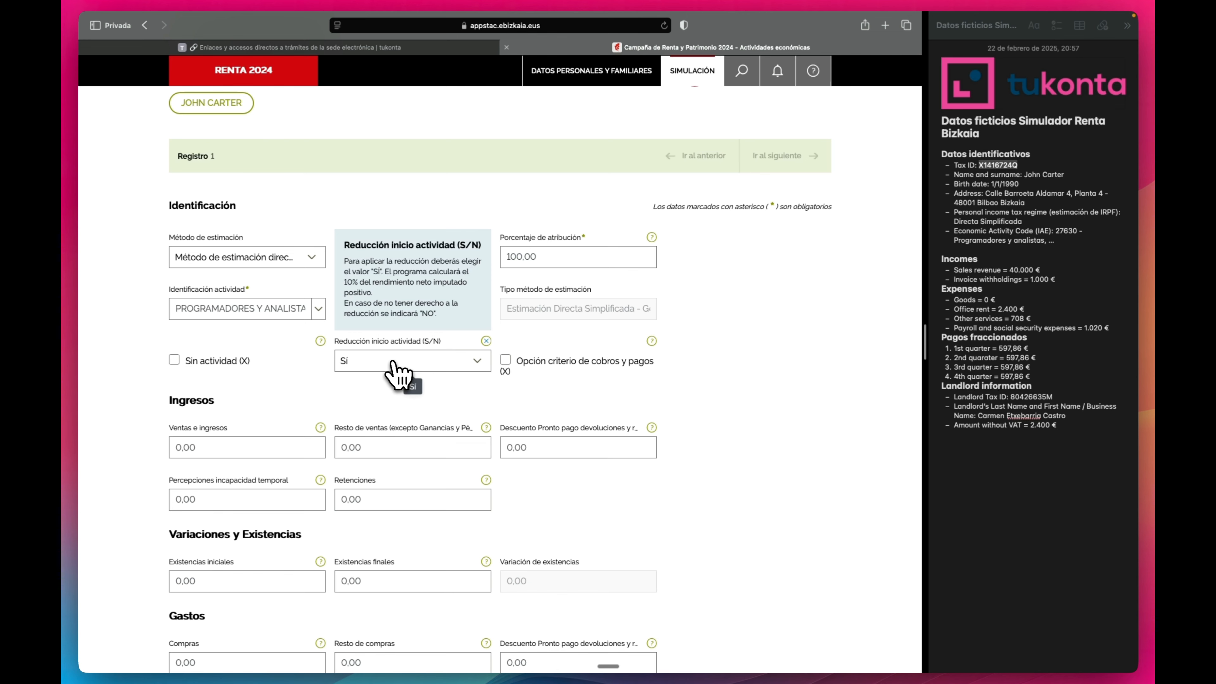
Switch Reducción inicio actividad (S/N) from Sí to No.
click(394, 366)
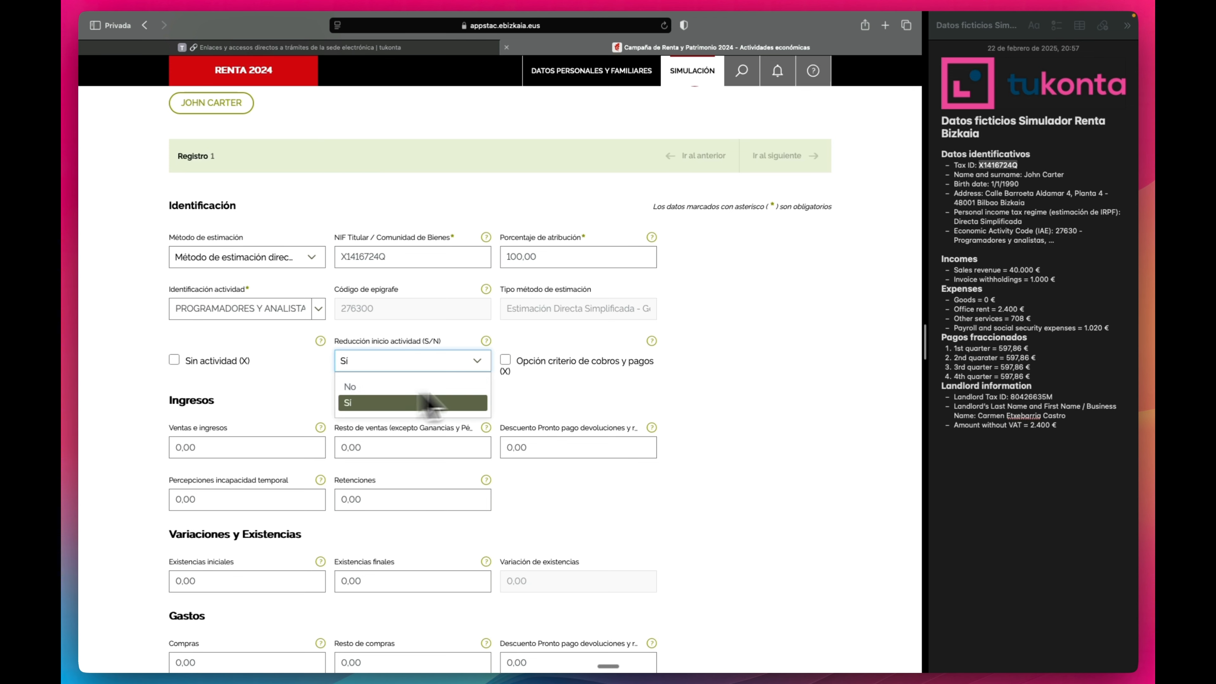
click(758, 376)
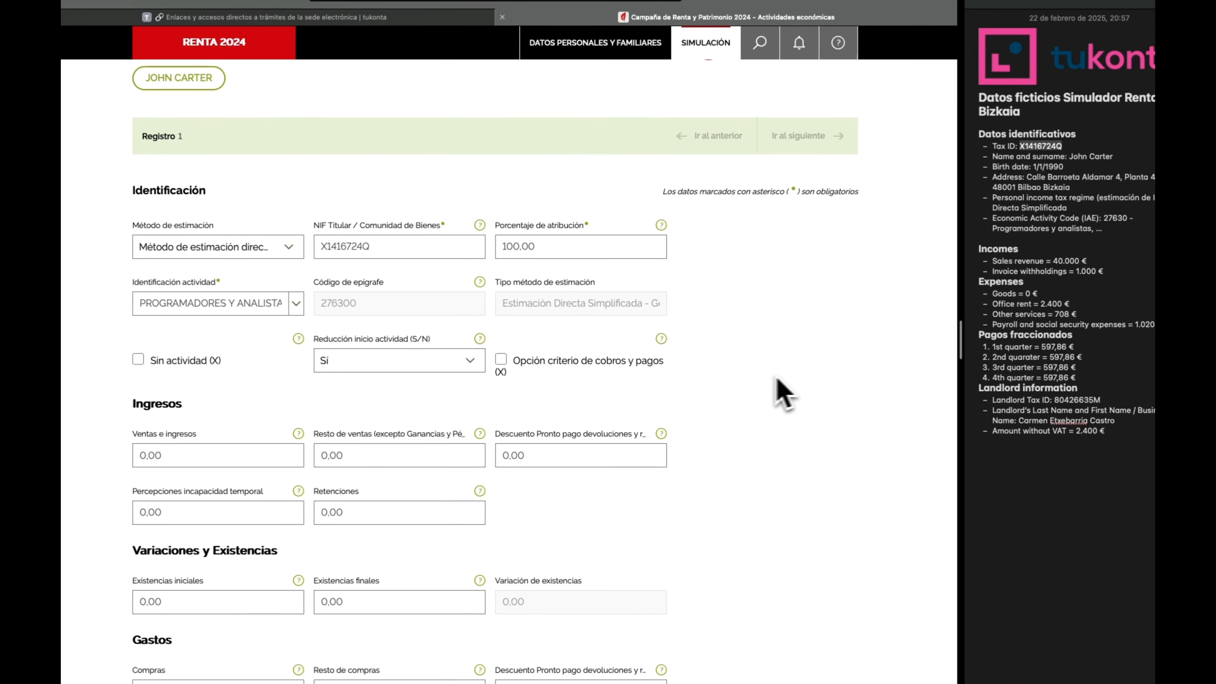
click(431, 367)
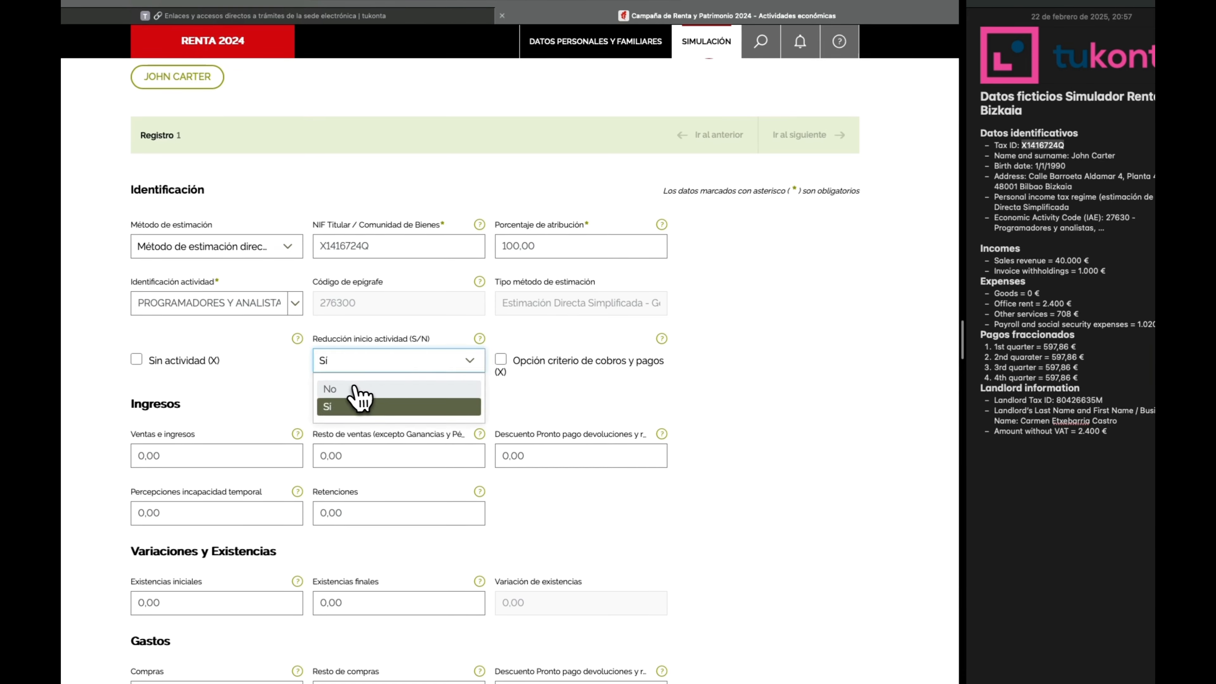
click(360, 412)
scroll(804, 369, down, 3)
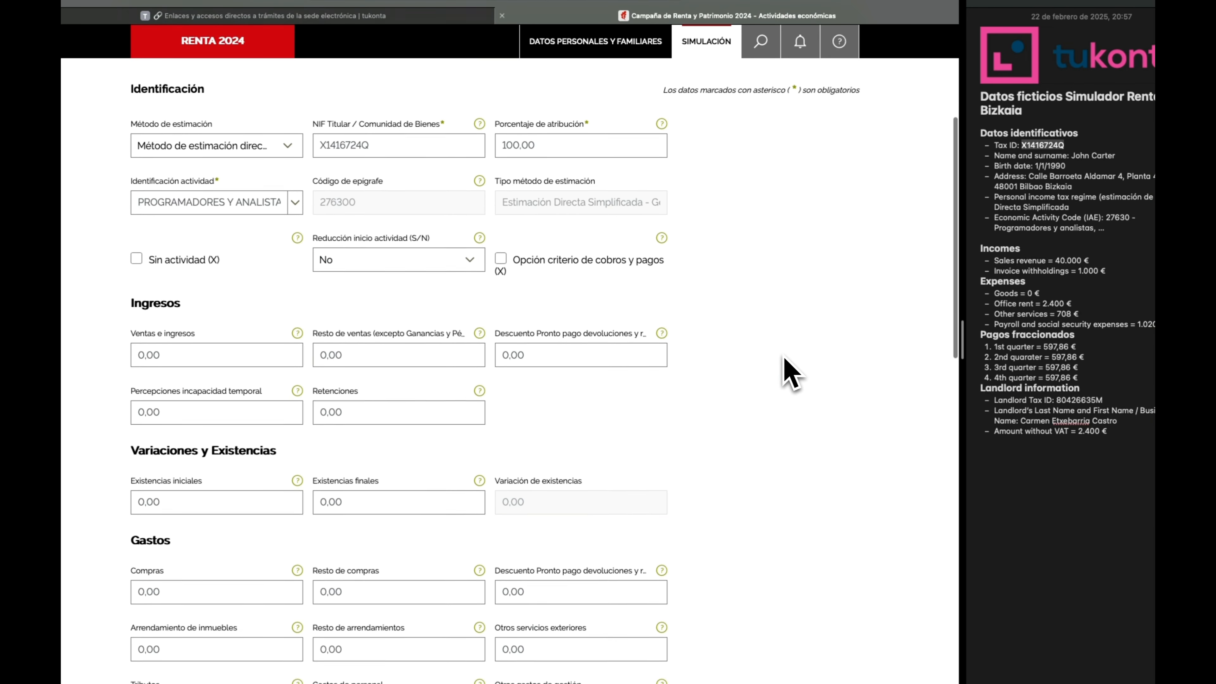
double_click(190, 276)
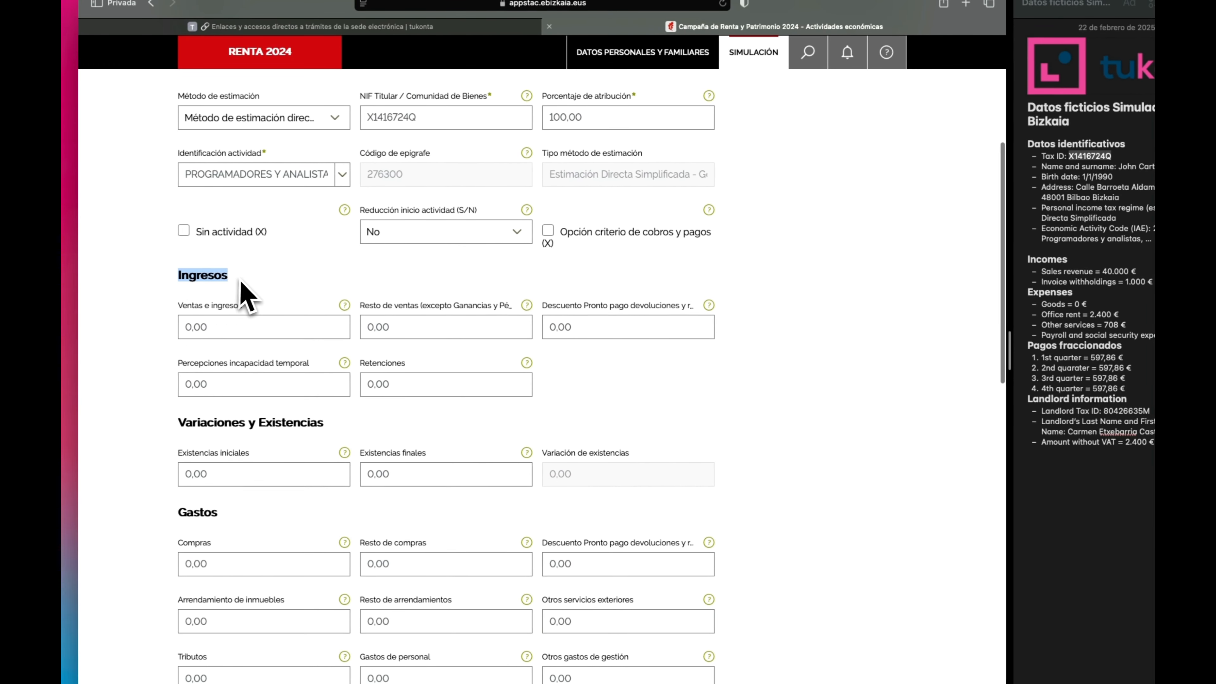
click(230, 277)
click(220, 327)
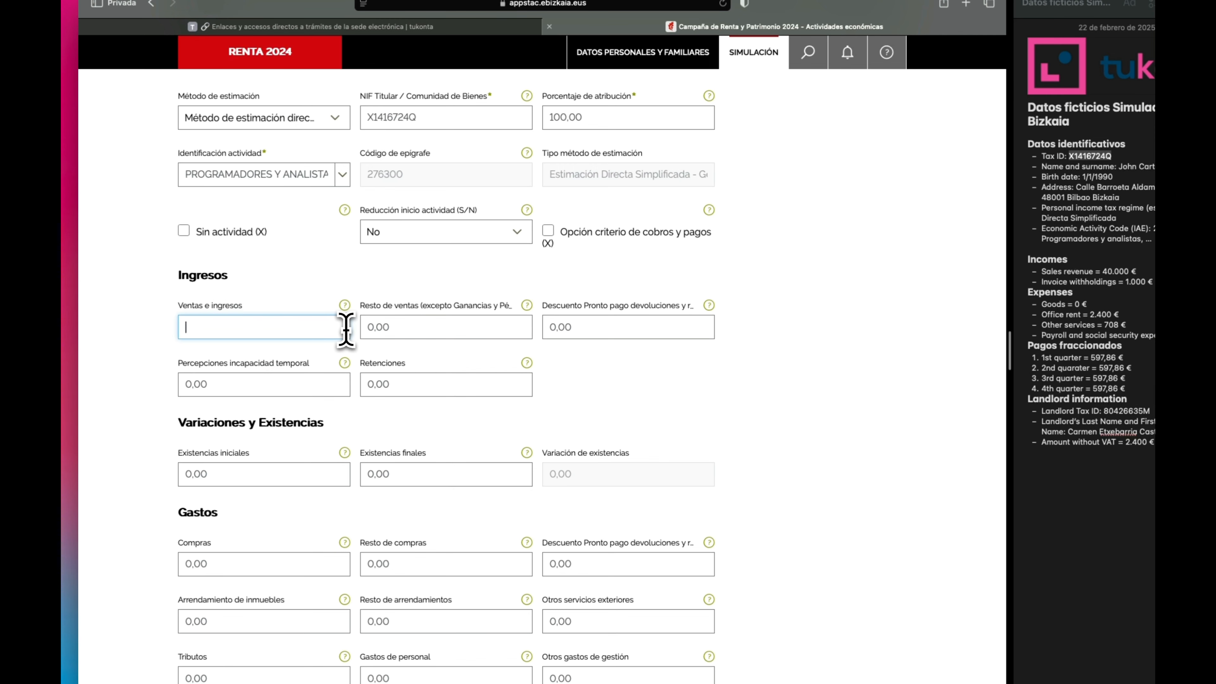
text(40)
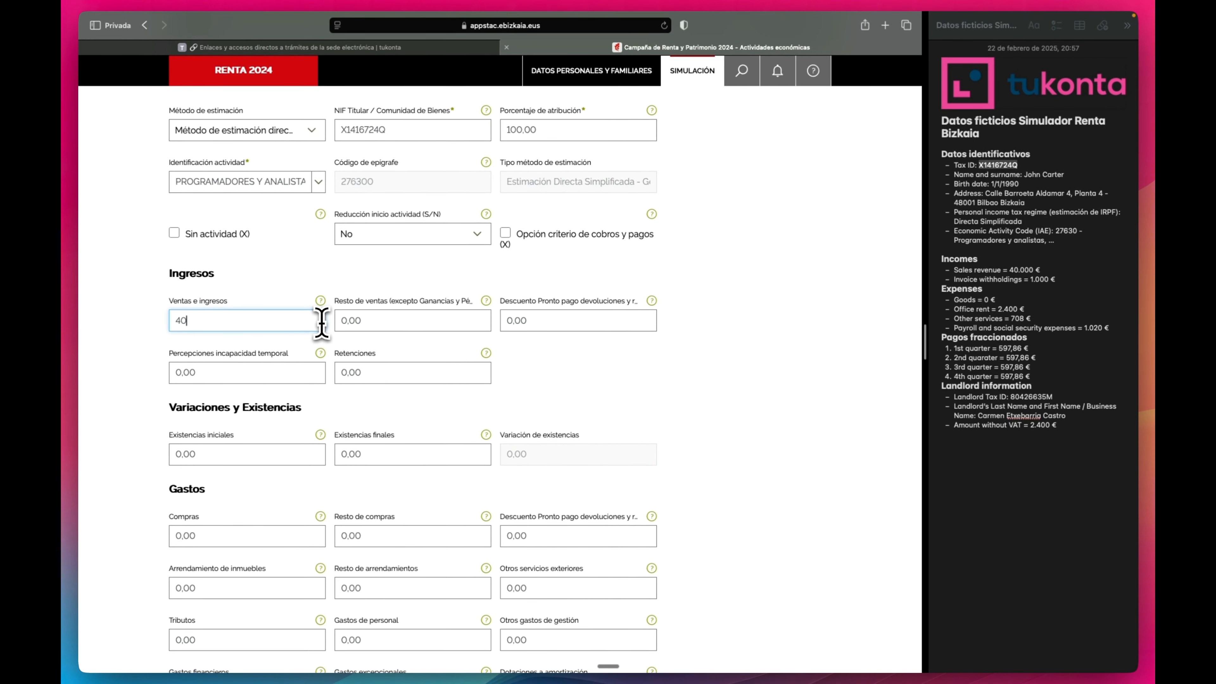
text(000)
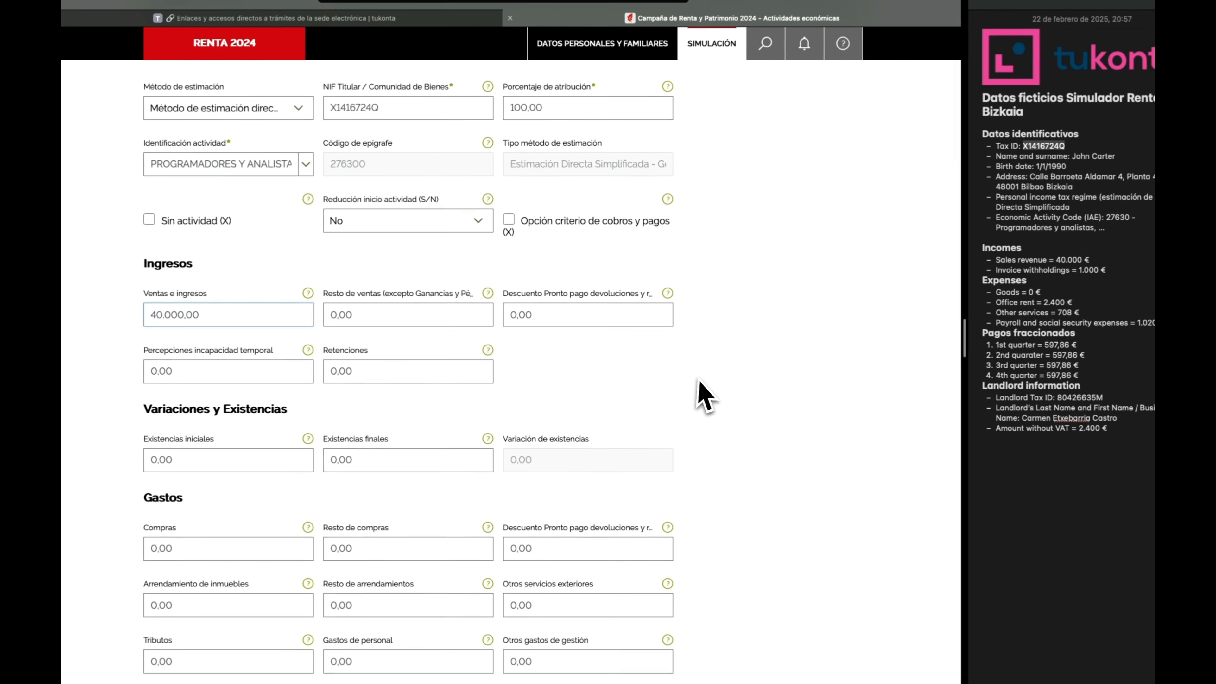
click(408, 370)
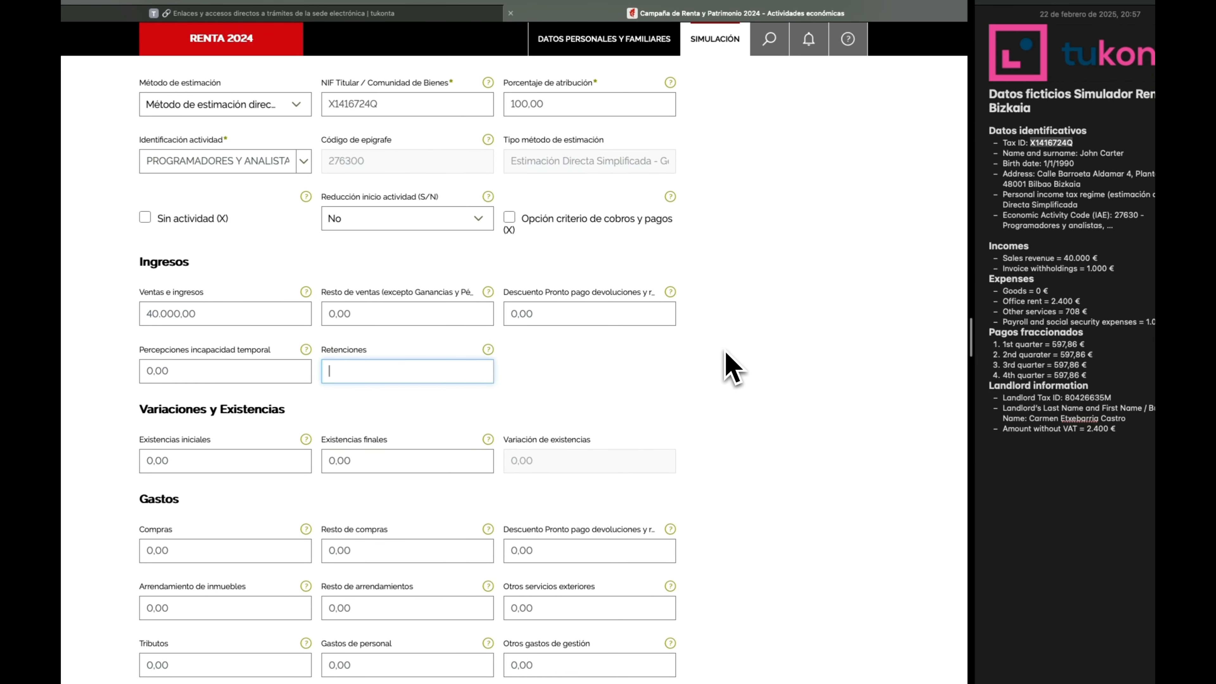
text(1000)
click(753, 363)
scroll(728, 364, down, 1)
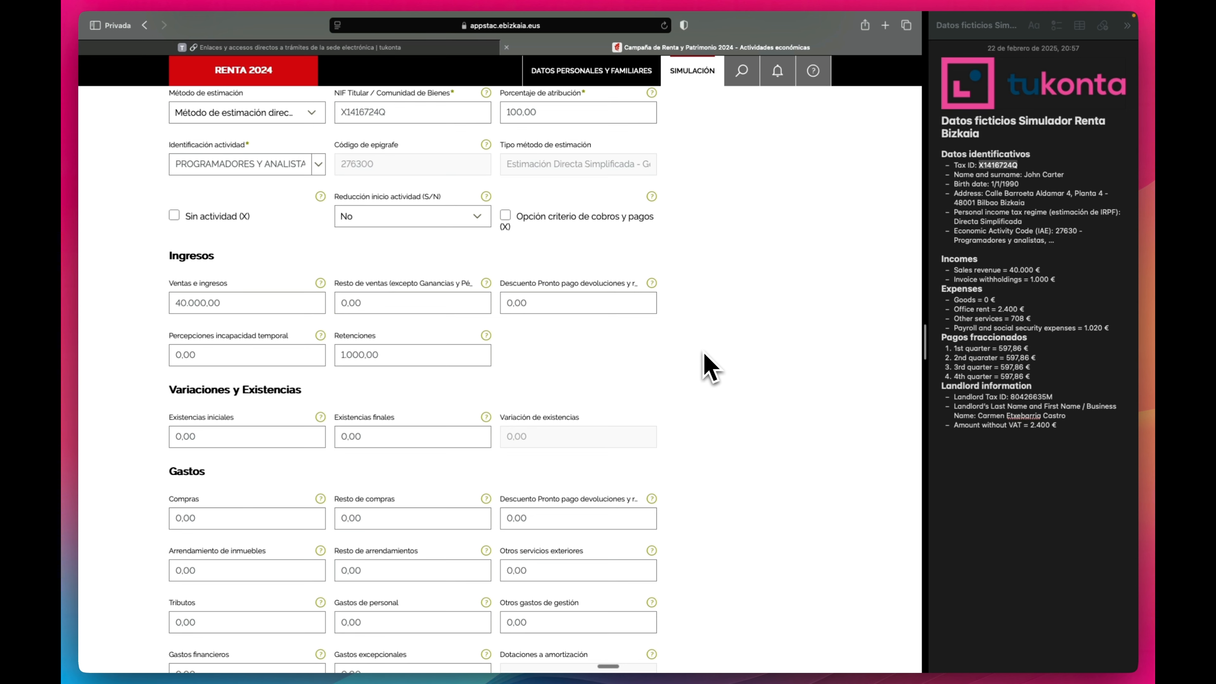
scroll(704, 353, down, 1)
scroll(711, 368, down, 1)
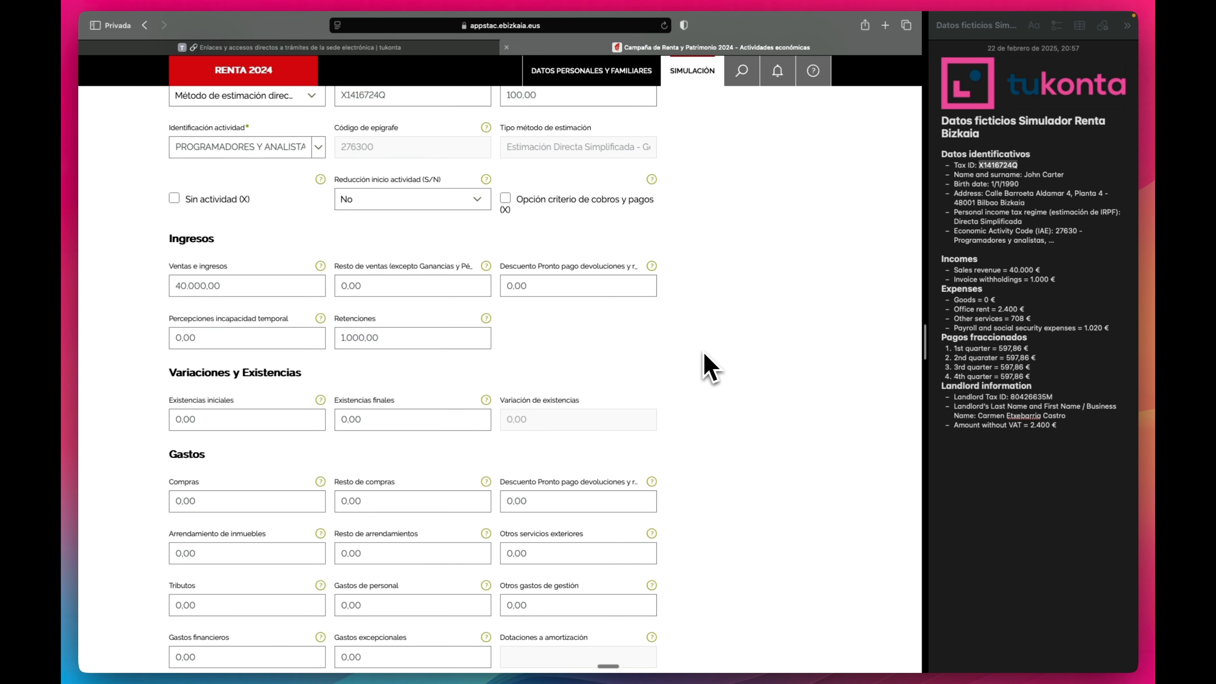
scroll(706, 356, down, 3)
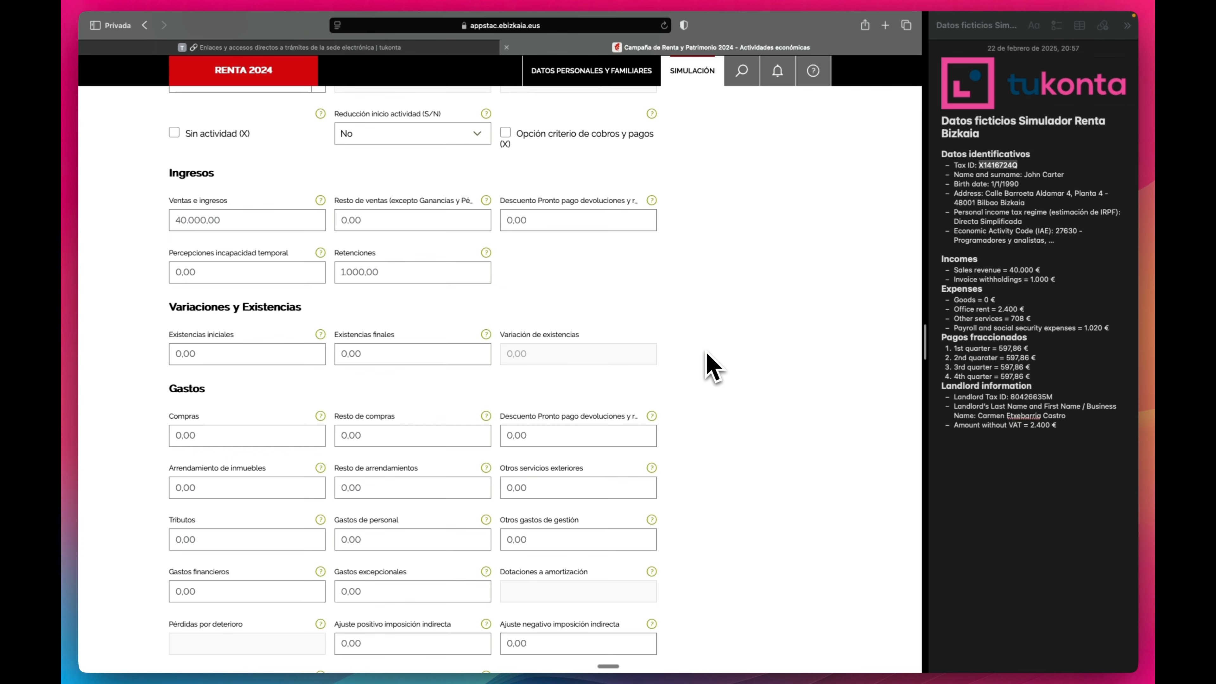
Enter 2.400,00 as the Arrendamiento de inmuebles (property rent) expense.
scroll(712, 361, down, 3)
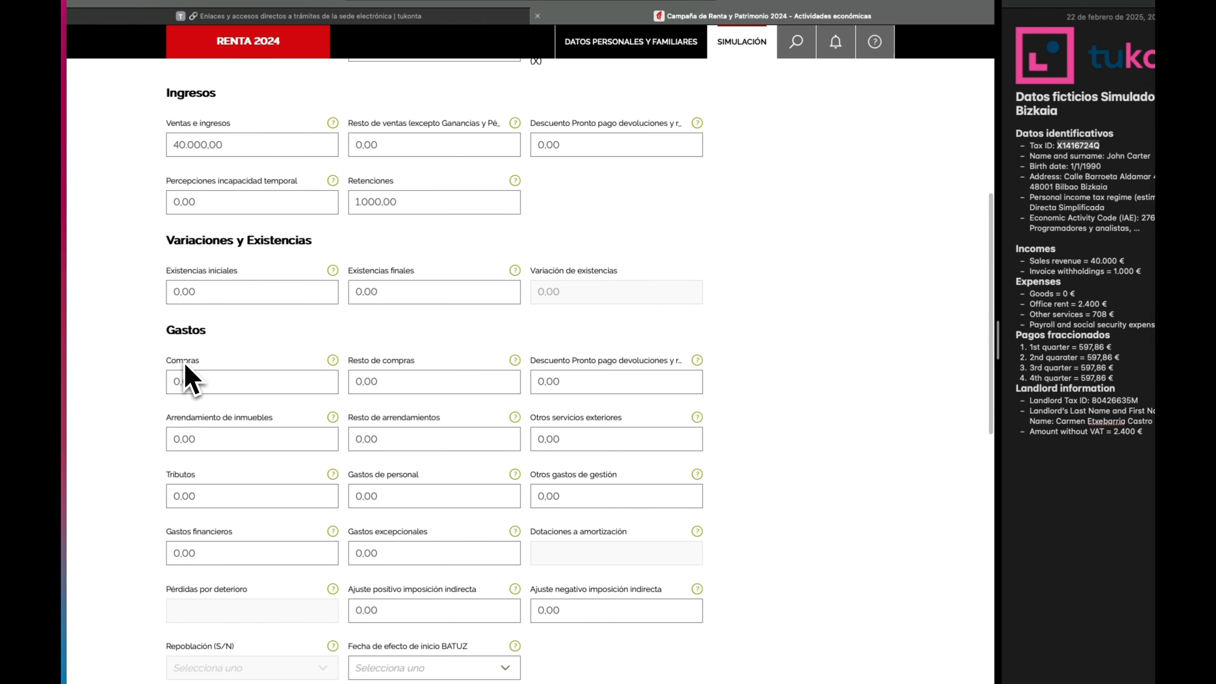
scroll(194, 381, down, 3)
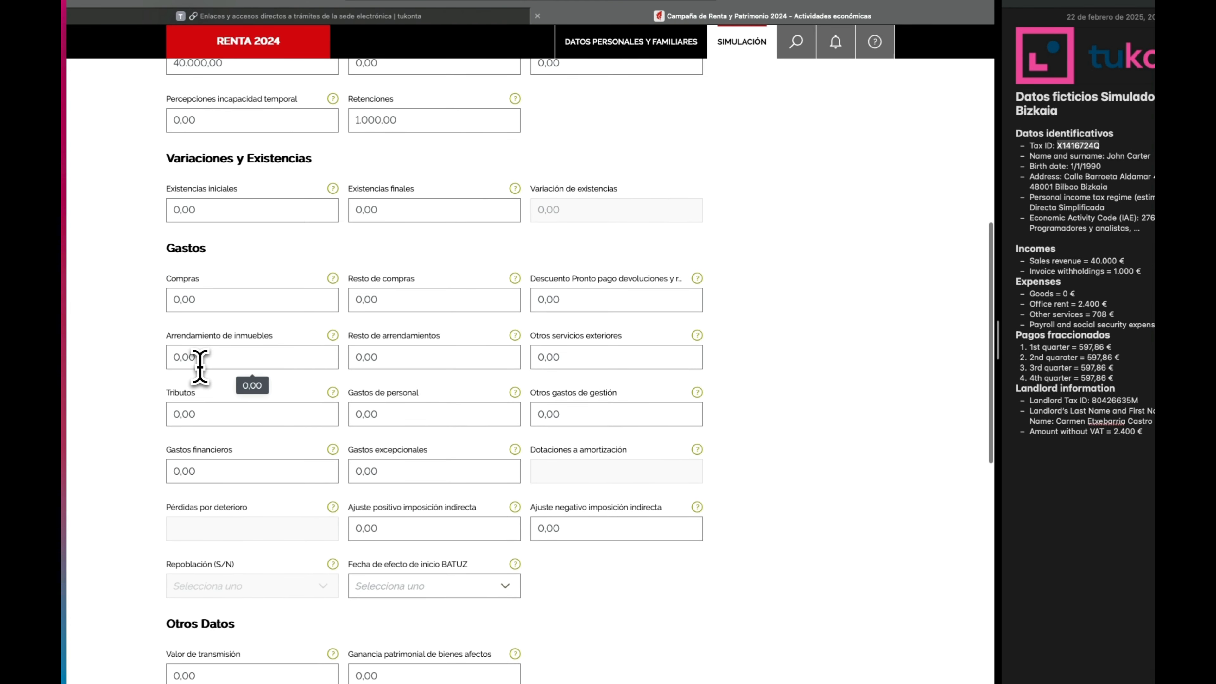
click(201, 357)
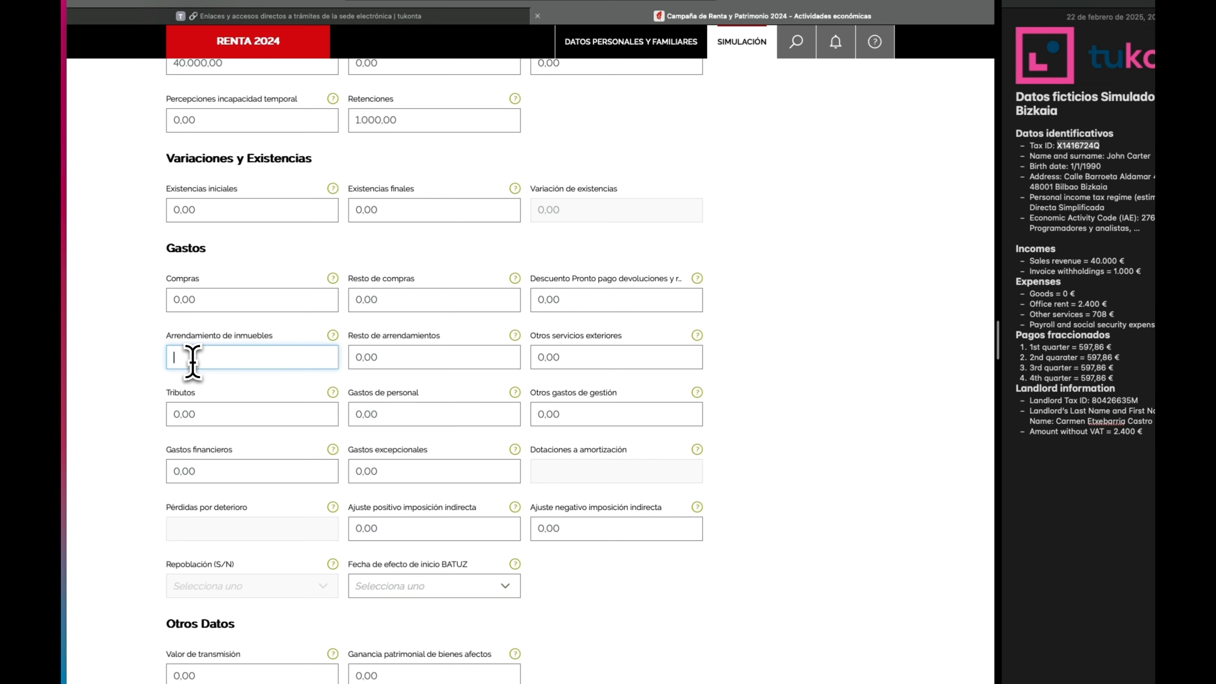
drag(169, 345, 272, 344)
click(246, 357)
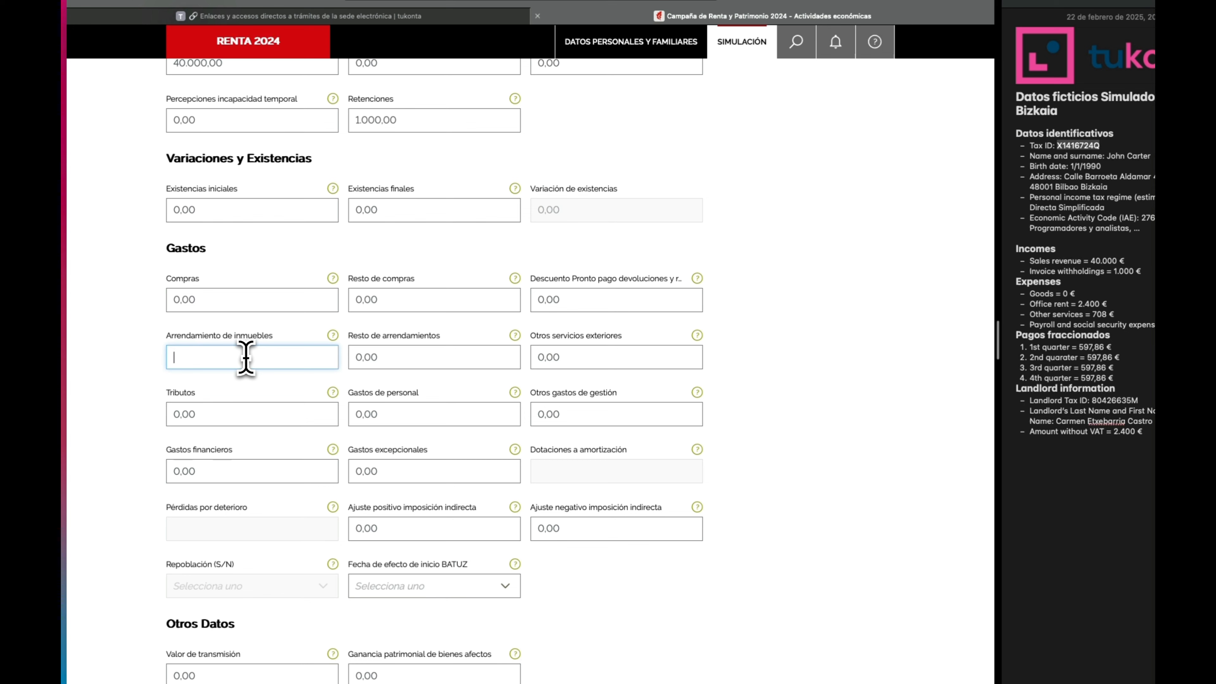
text(2400)
click(793, 370)
Check the notes and enter 708,00 for Otros servicios exteriores.
click(1089, 306)
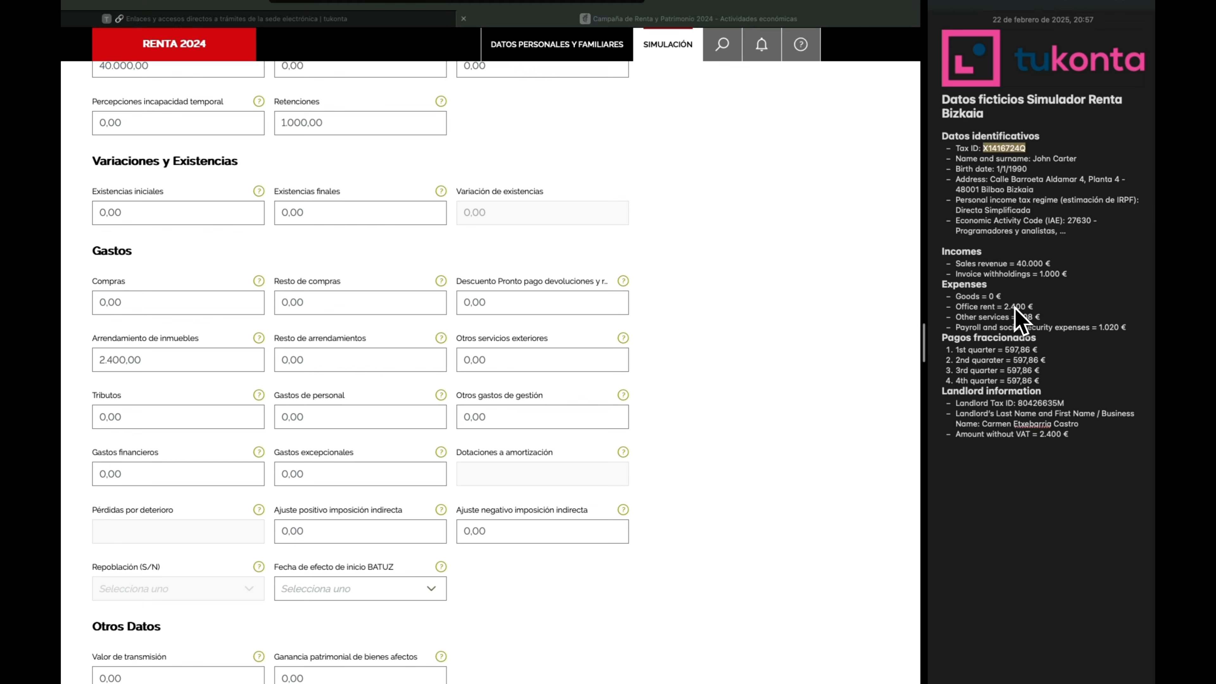
double_click(1015, 308)
click(771, 379)
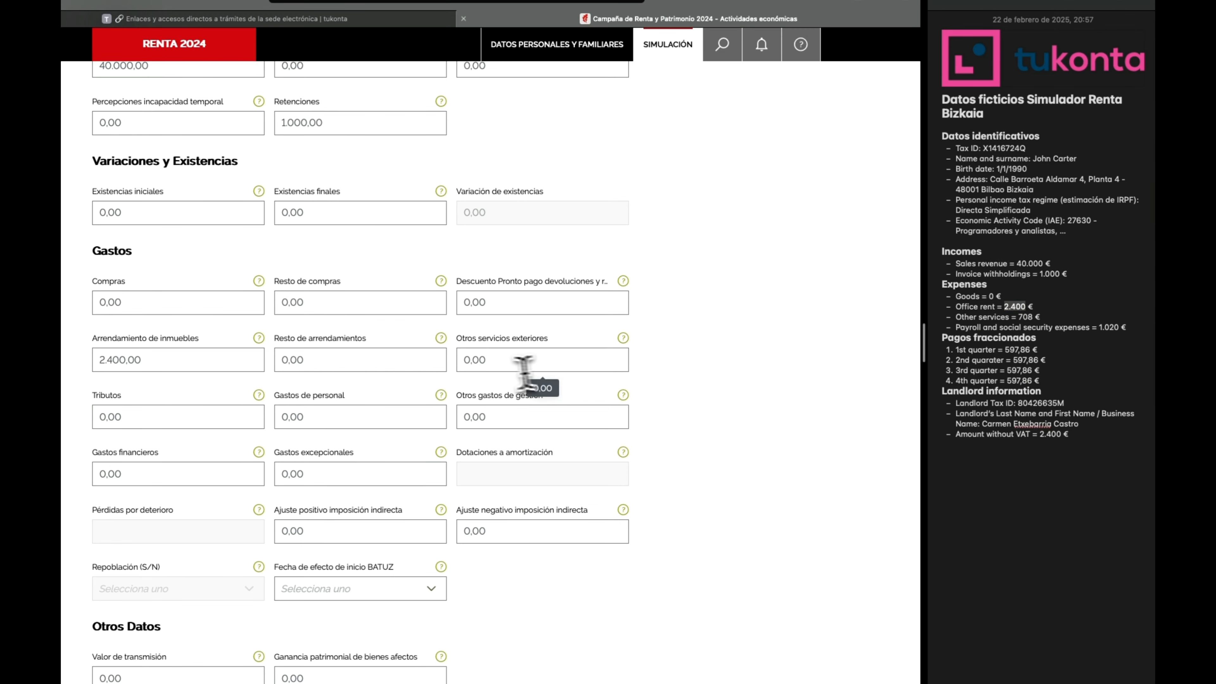
click(491, 361)
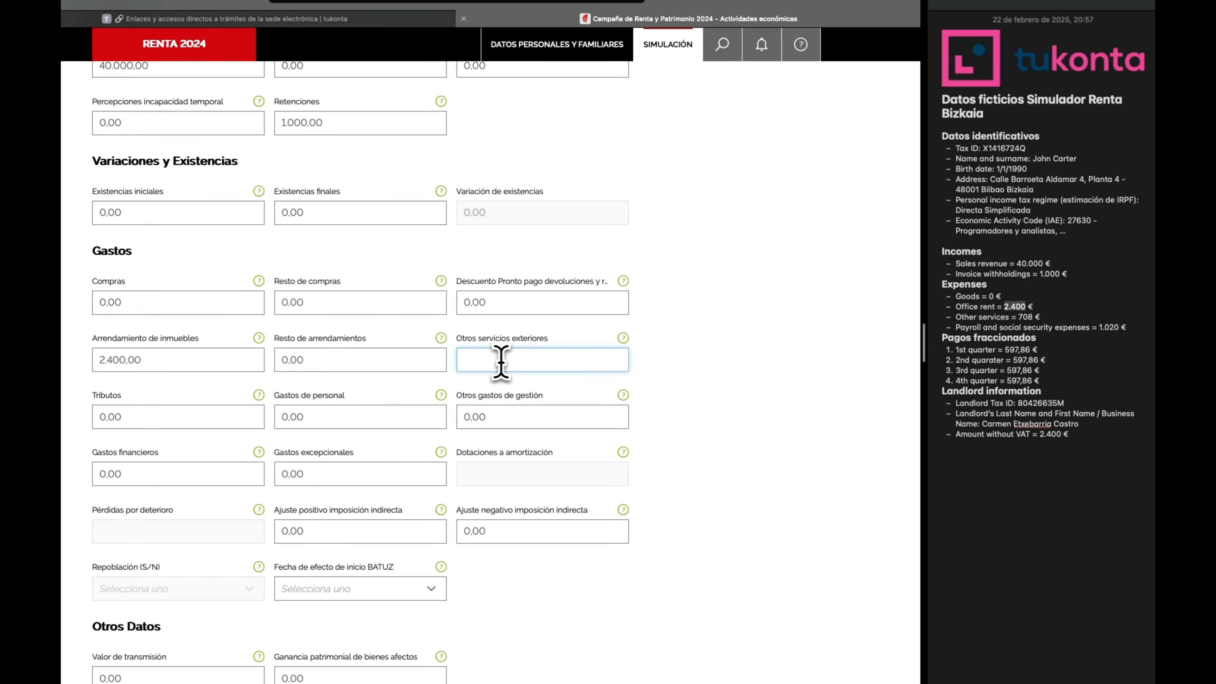
text(708)
click(680, 376)
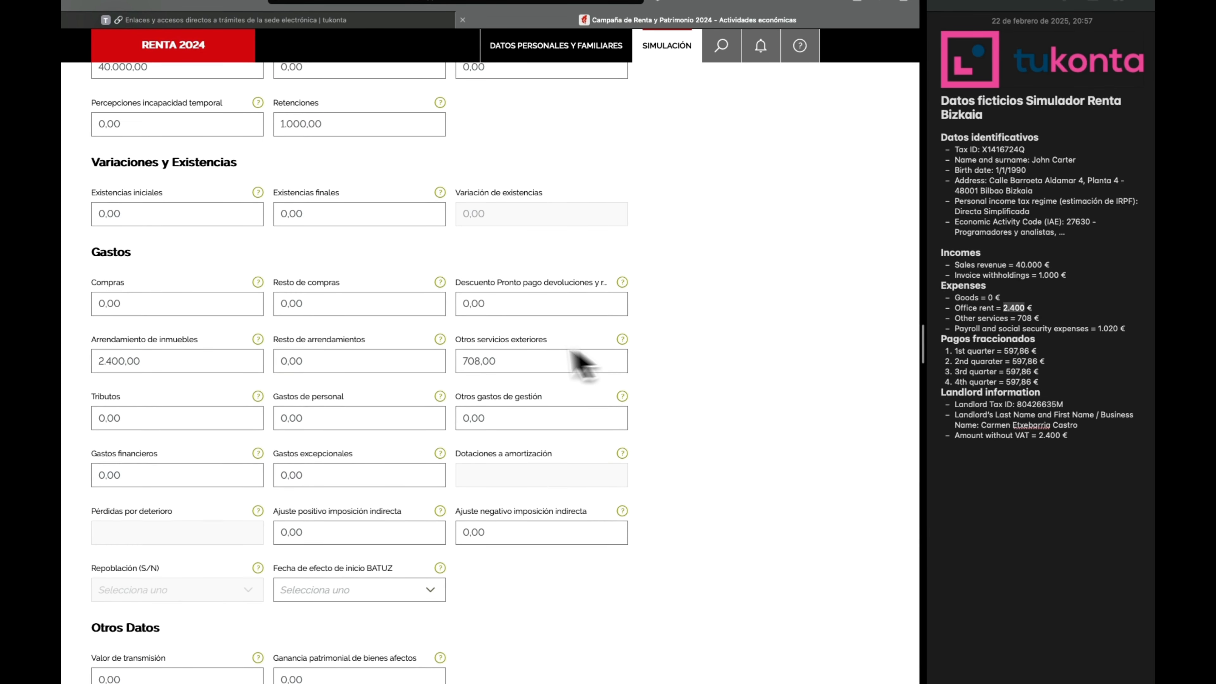
Enter 1.020,00 as the Gastos de personal expense.
double_click(493, 341)
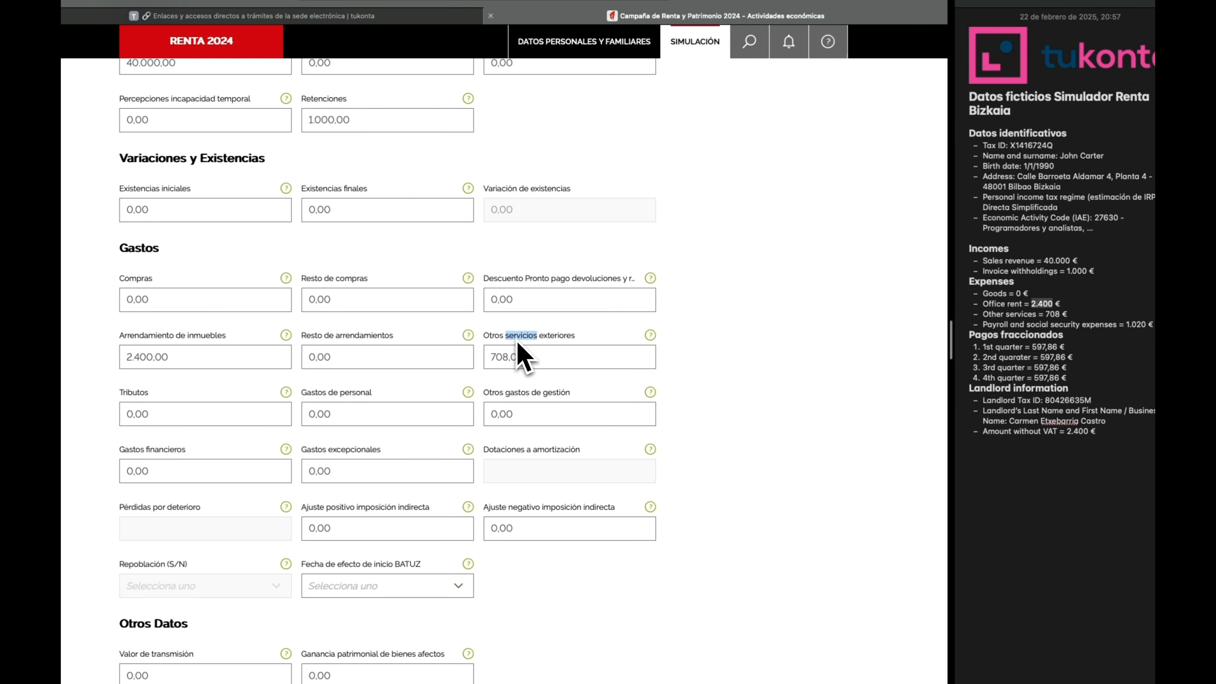
triple_click(518, 343)
click(652, 349)
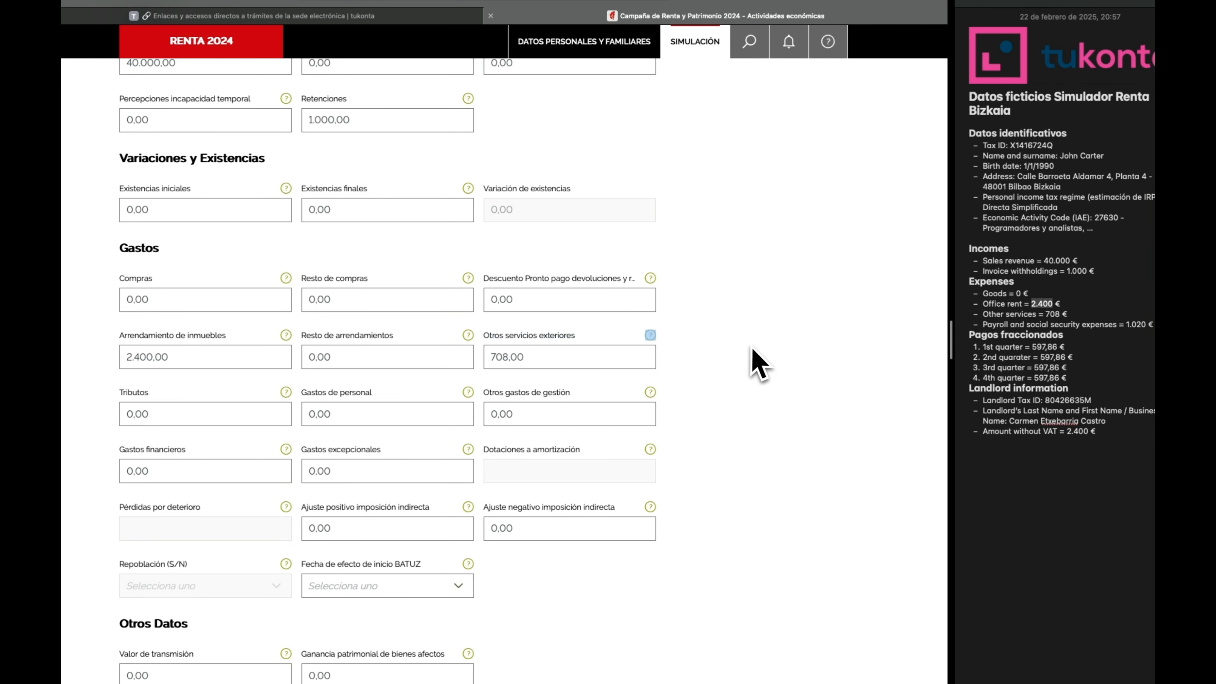
click(571, 342)
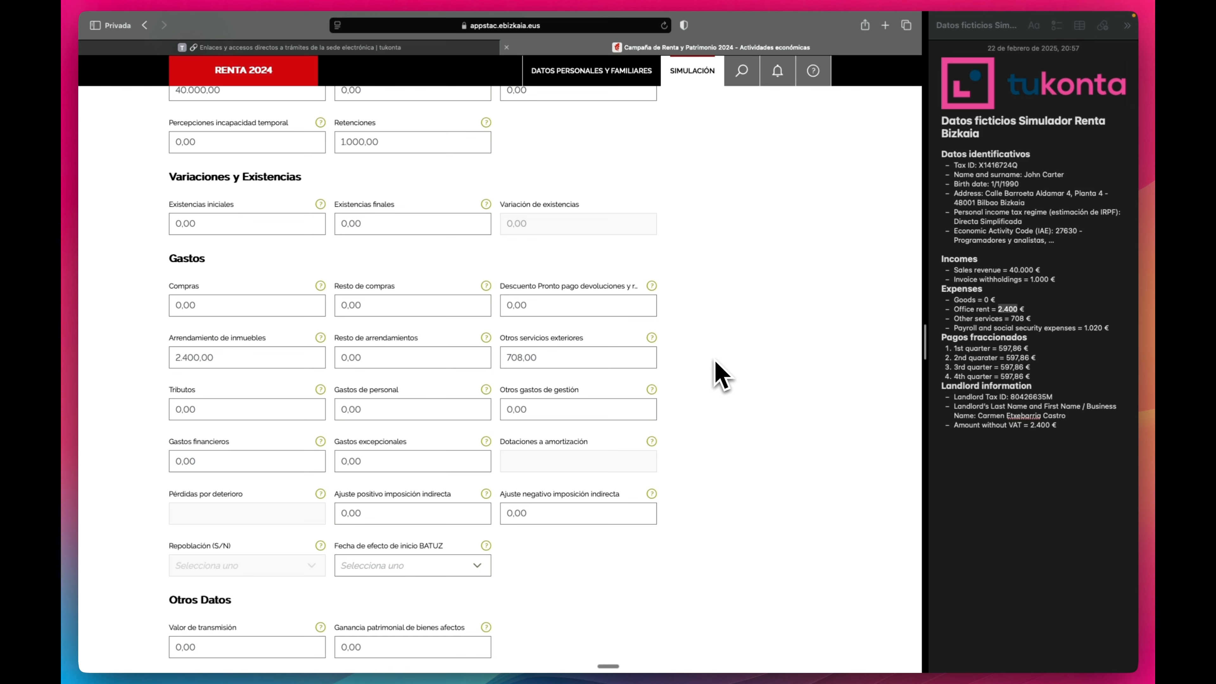
drag(335, 391, 400, 392)
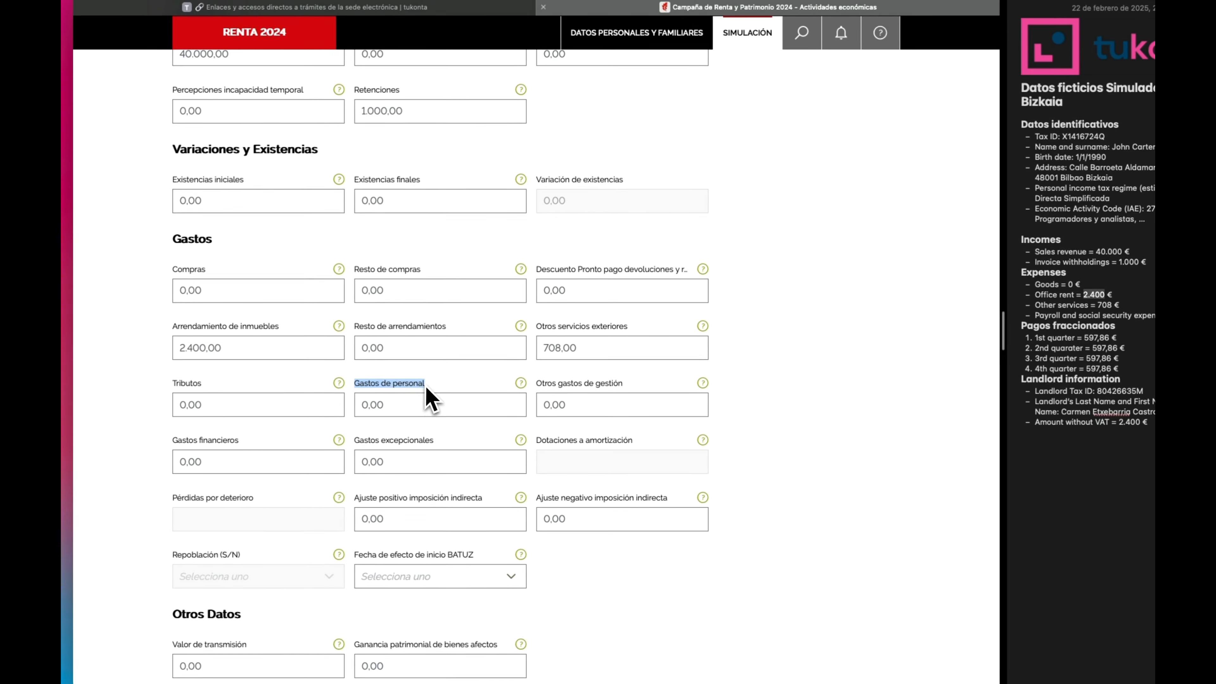
click(414, 405)
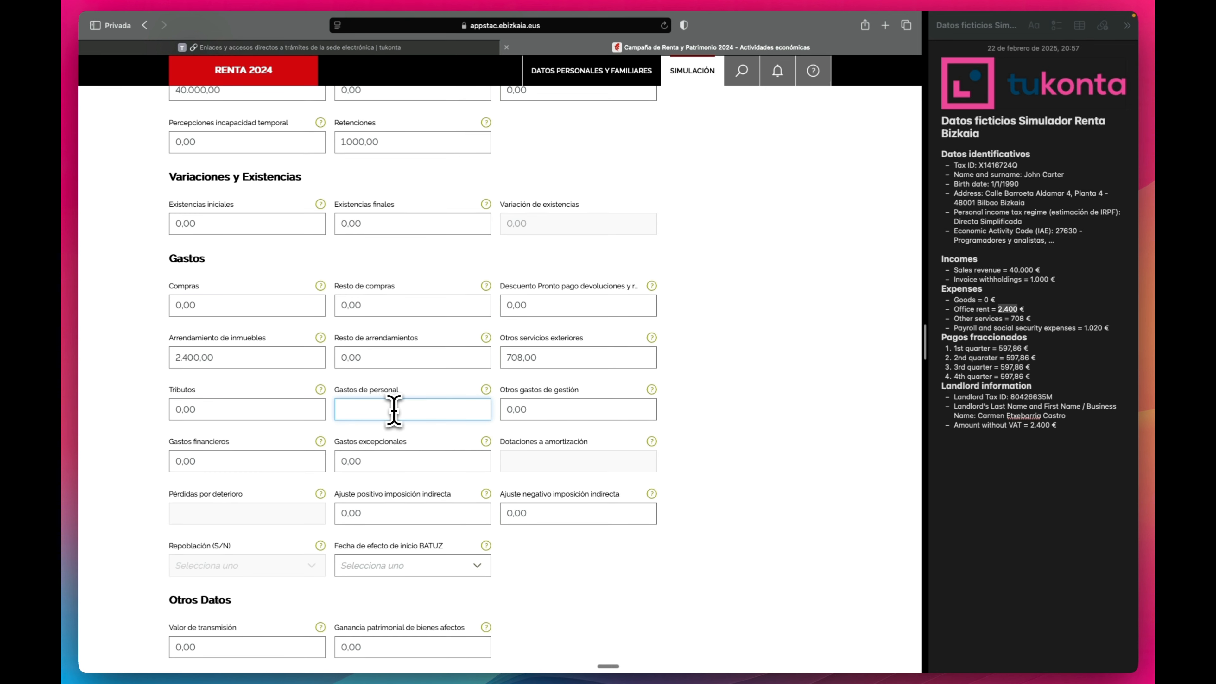
text(1020)
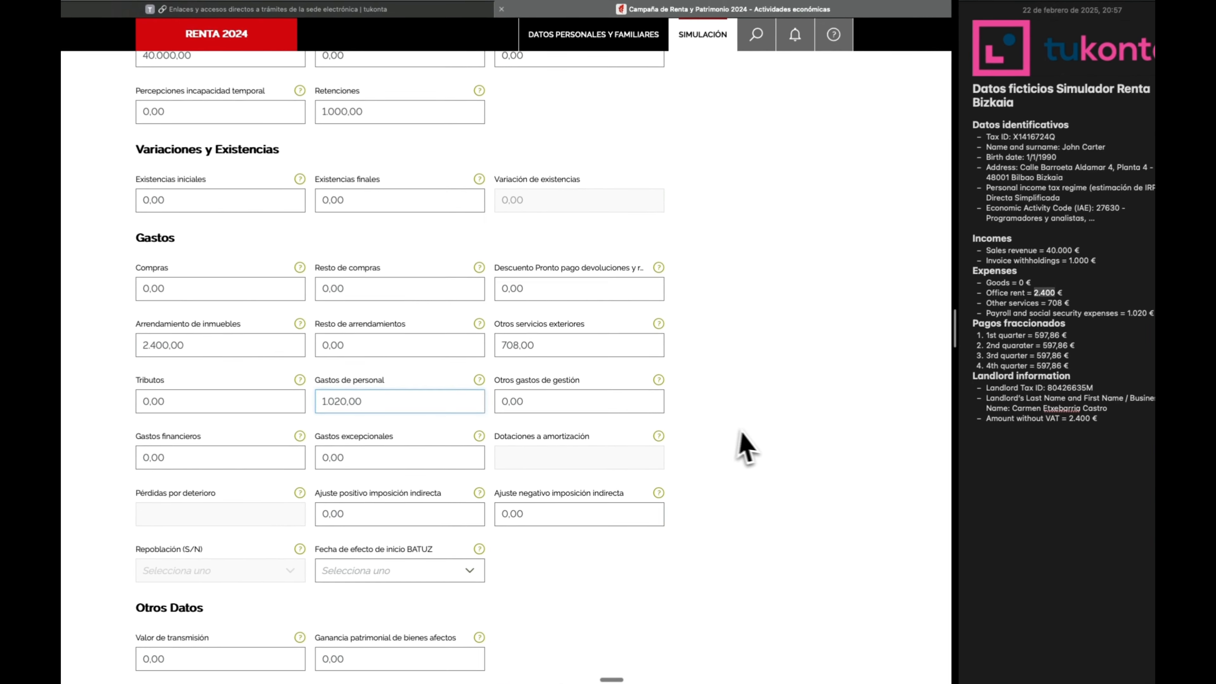
click(742, 430)
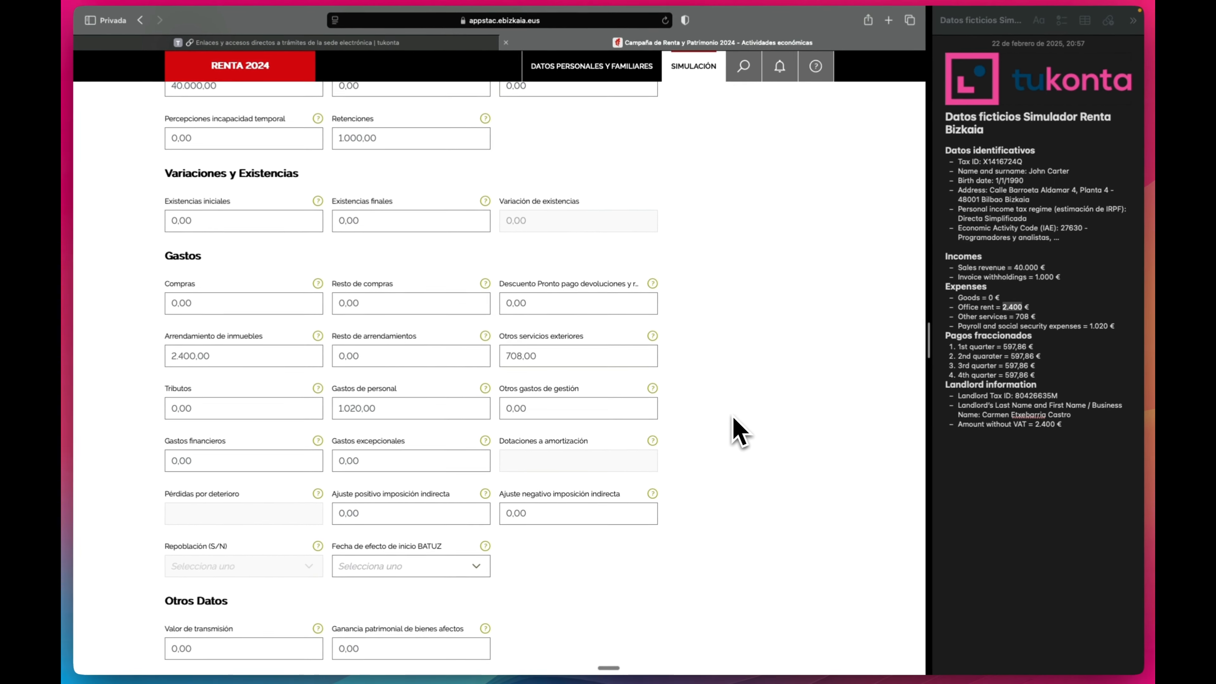
scroll(722, 415, down, 3)
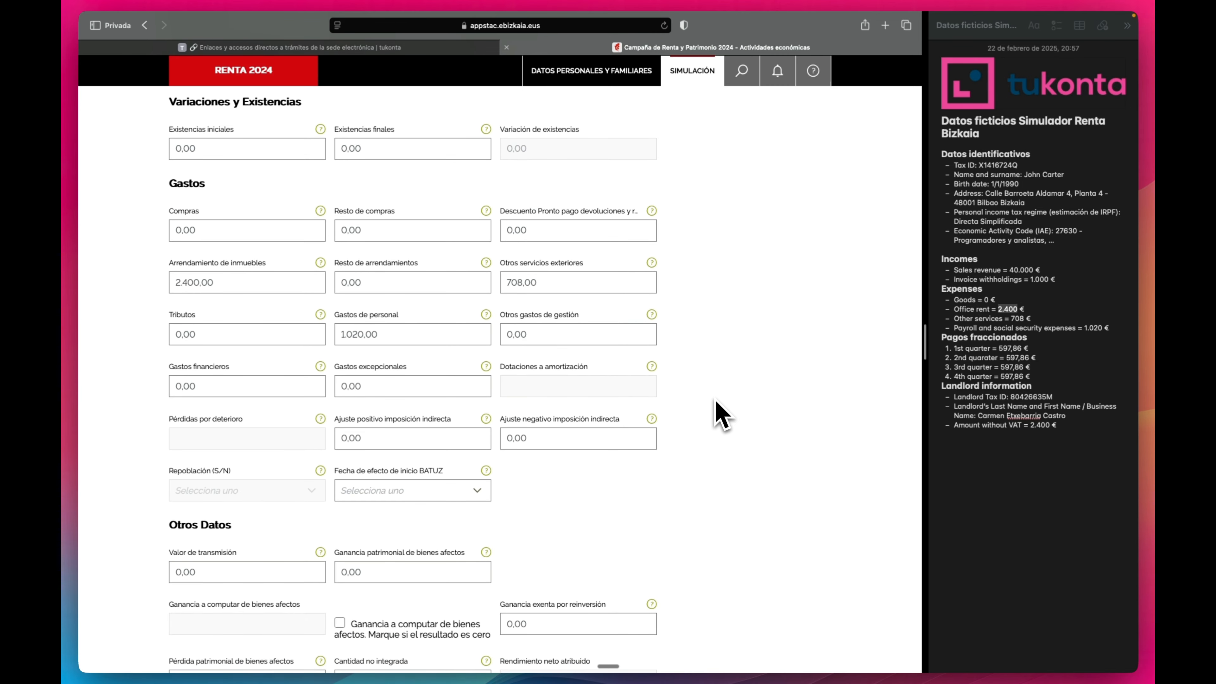
scroll(722, 415, down, 1)
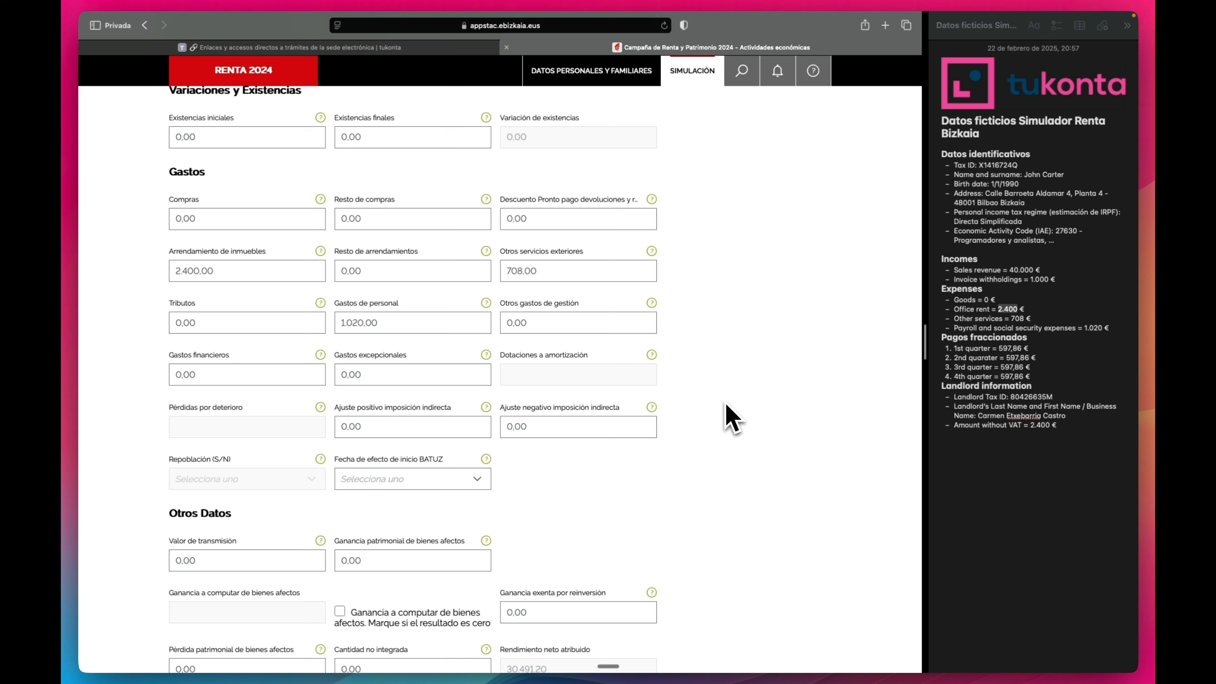
click(486, 303)
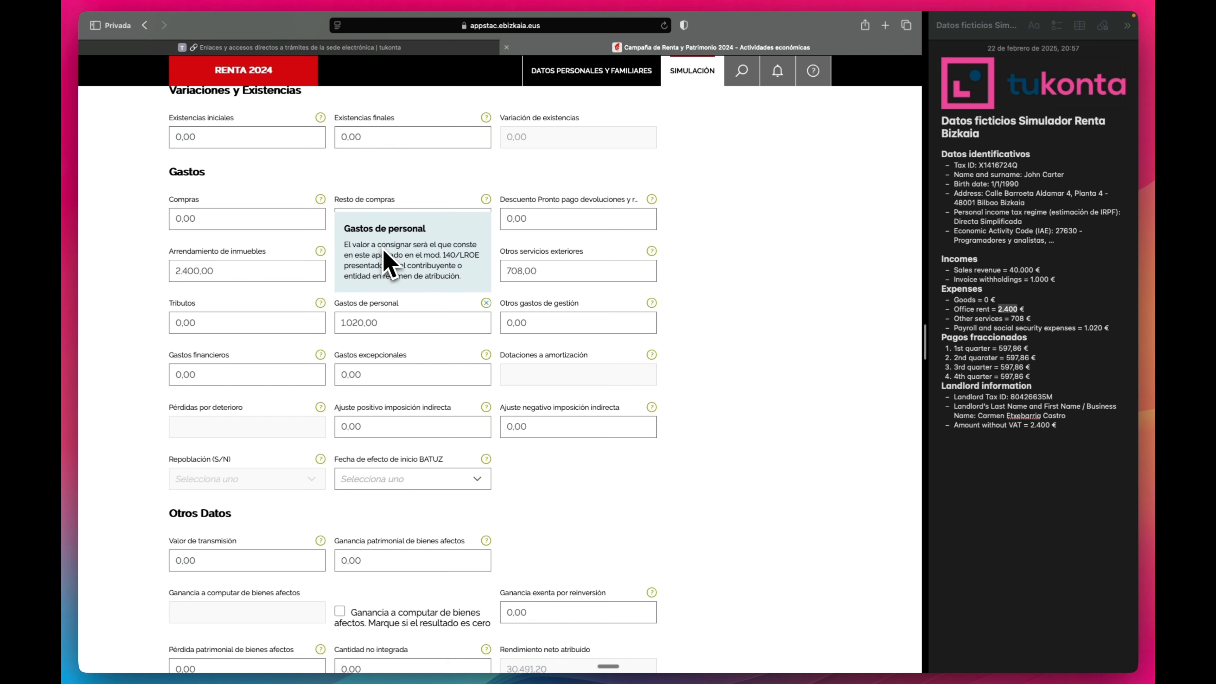
click(732, 313)
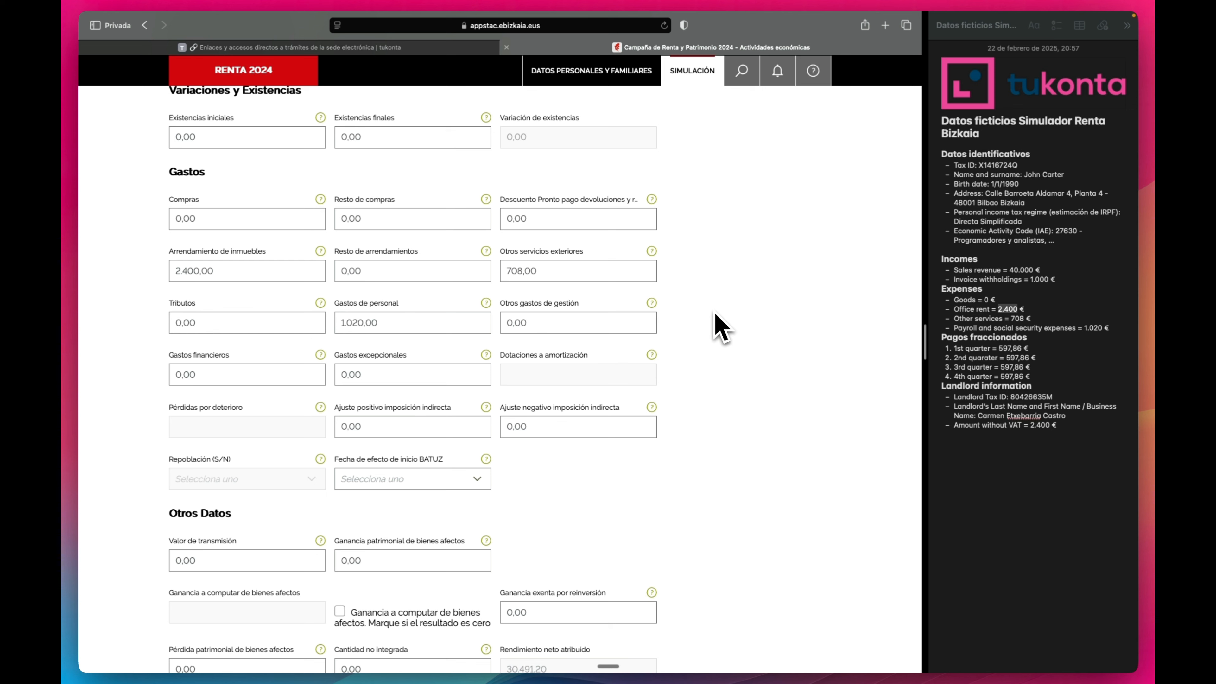
scroll(726, 328, down, 1)
scroll(725, 328, down, 3)
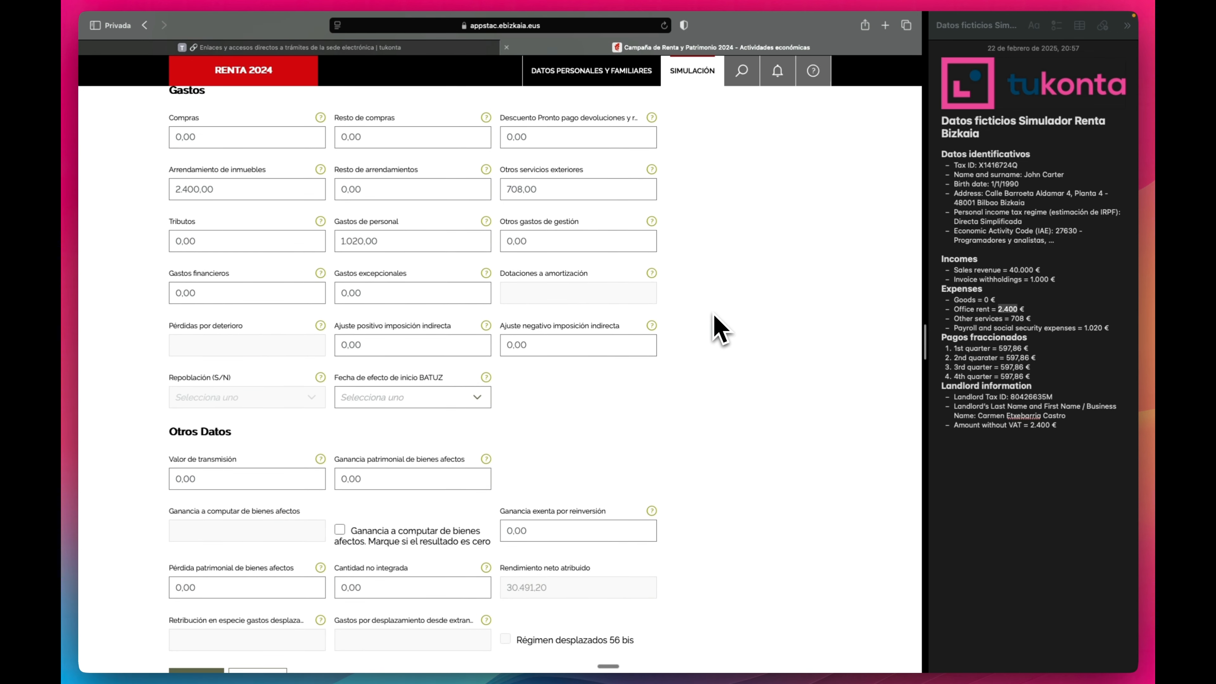
scroll(715, 316, down, 5)
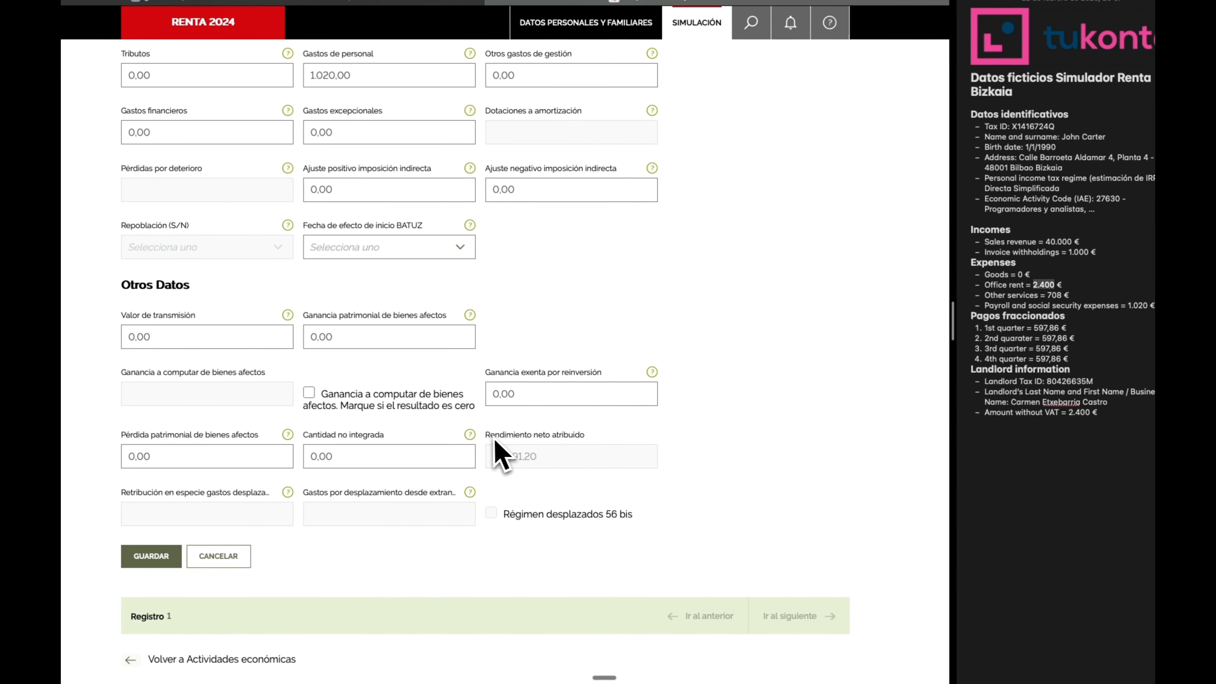
drag(487, 437, 595, 441)
click(767, 444)
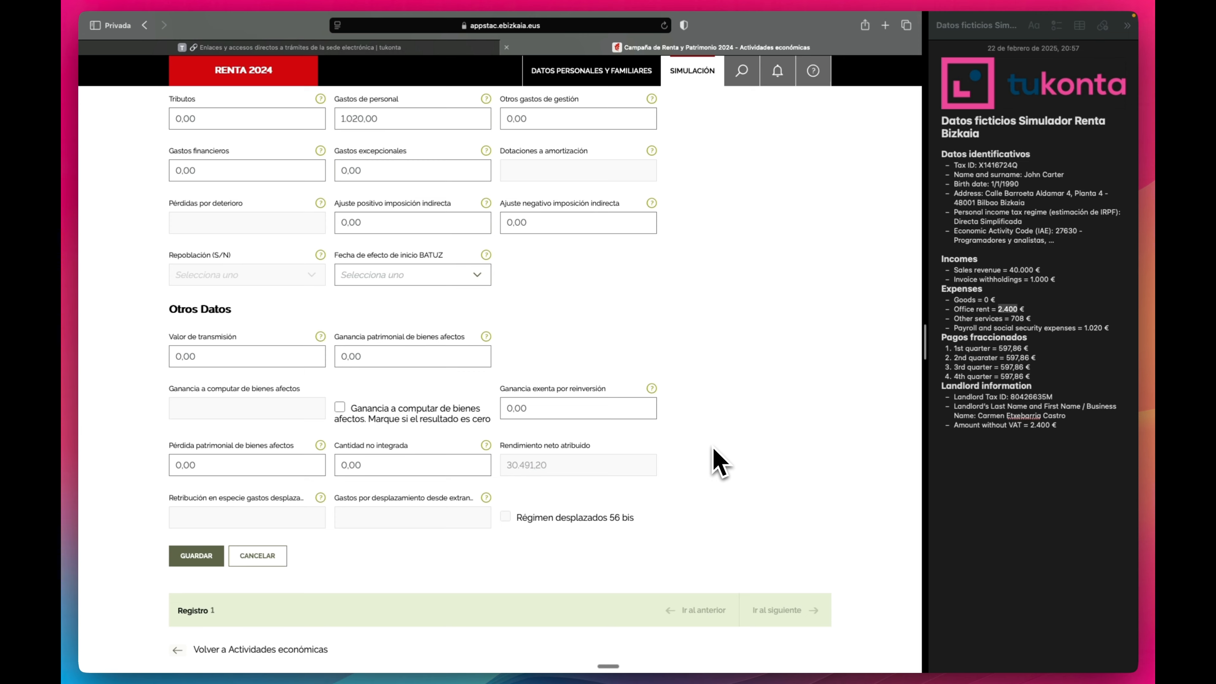
Append the line '15% reduction because of being in Direct Simplified.' after a blank line in the notes.
click(980, 508)
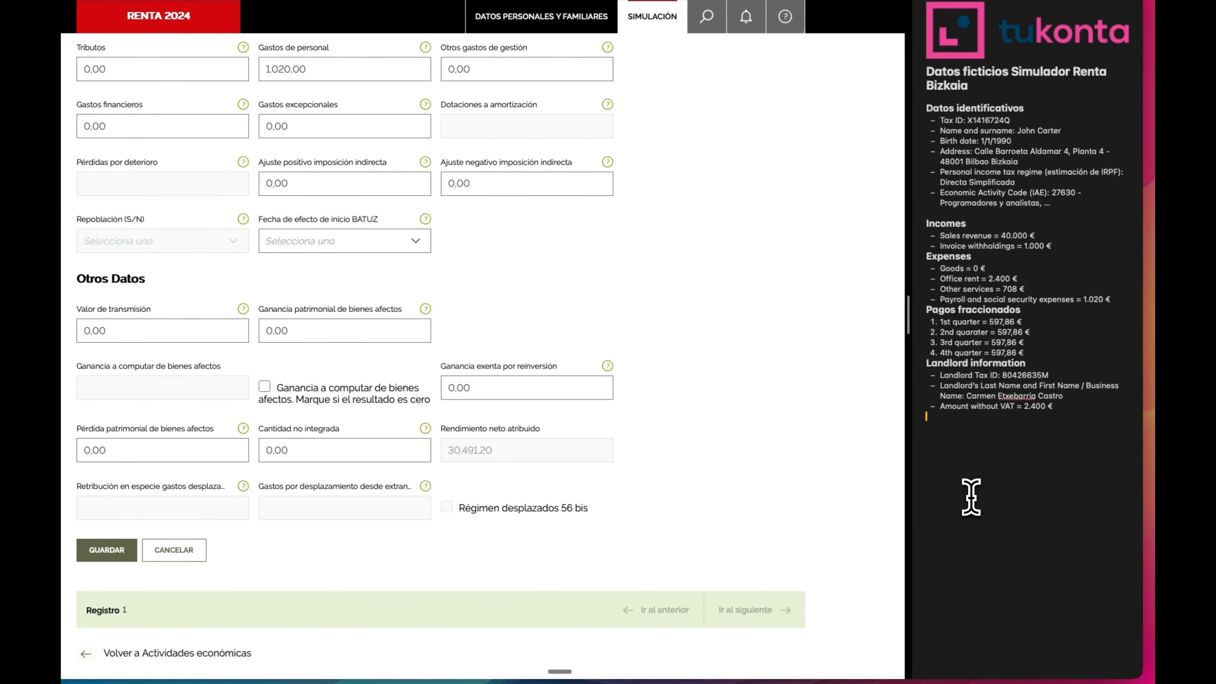
text(15%)
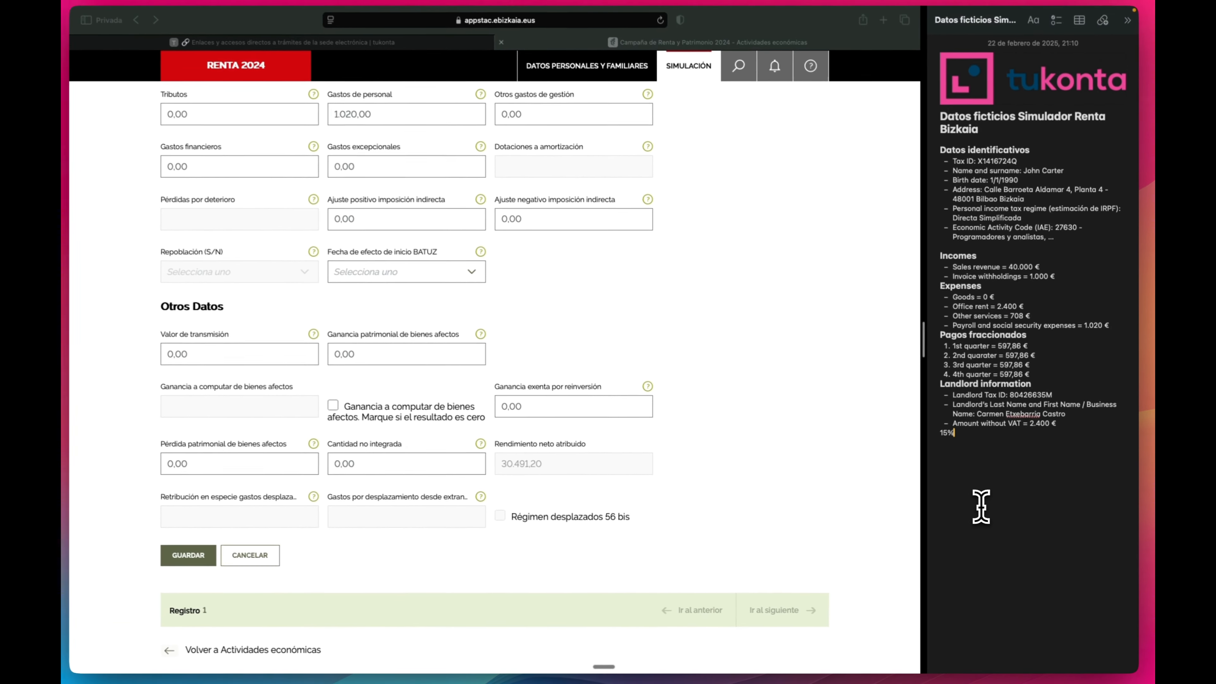
text( reduction)
key(super+Left)
key(Return)
text(because of )
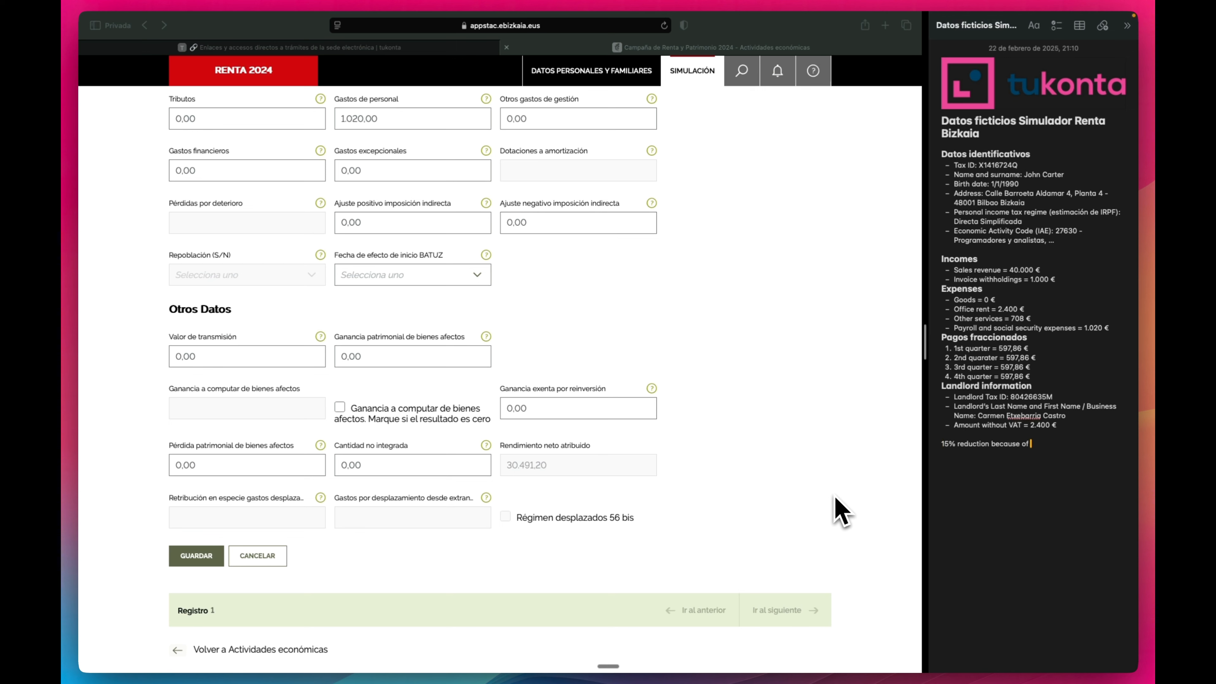
text(being in E)
key(BackSpace)
text(Direct Simplified.)
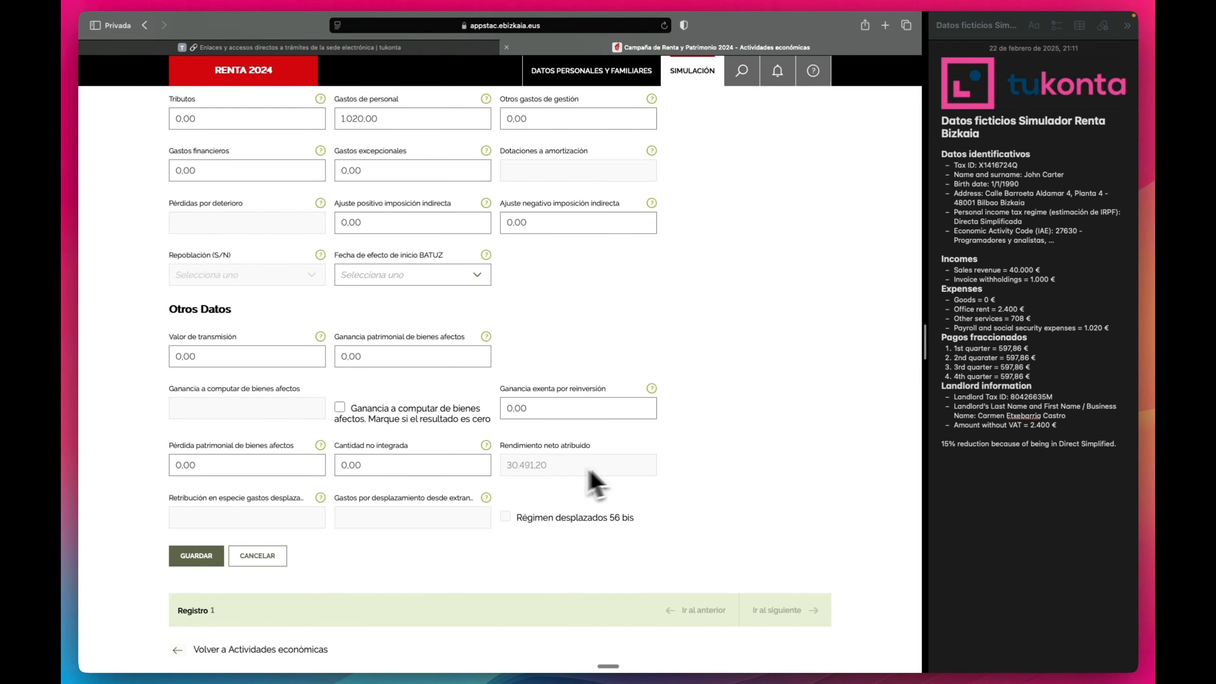
scroll(711, 448, up, 5)
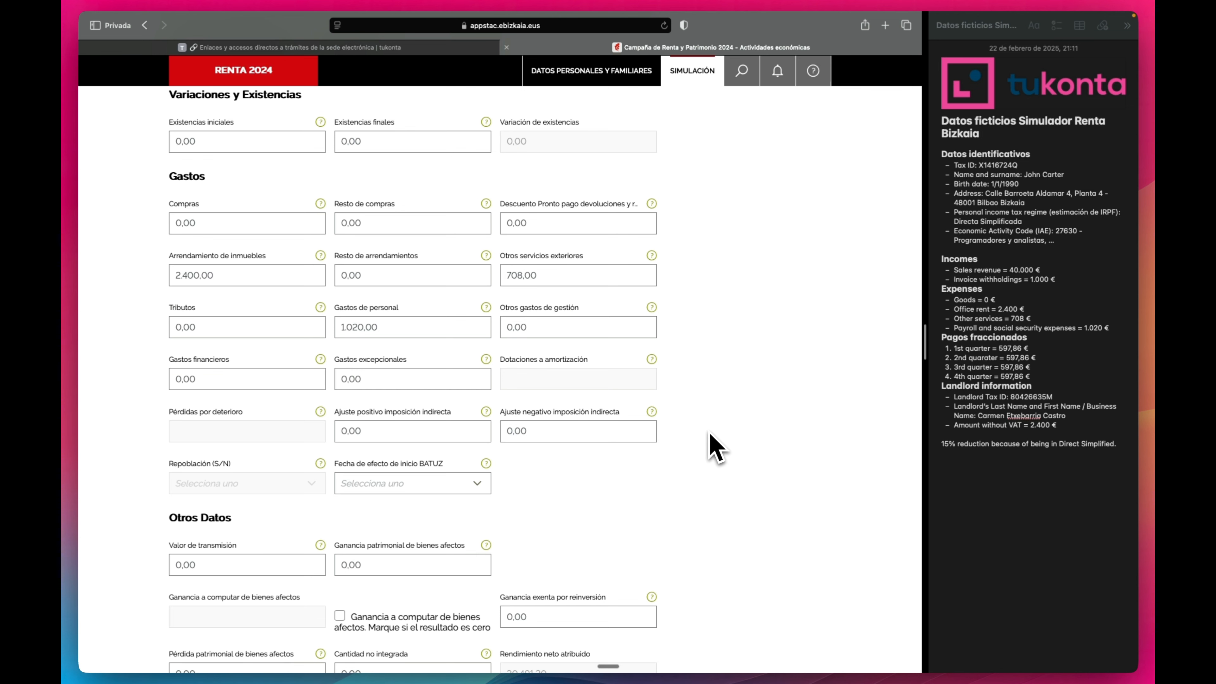
scroll(712, 443, down, 3)
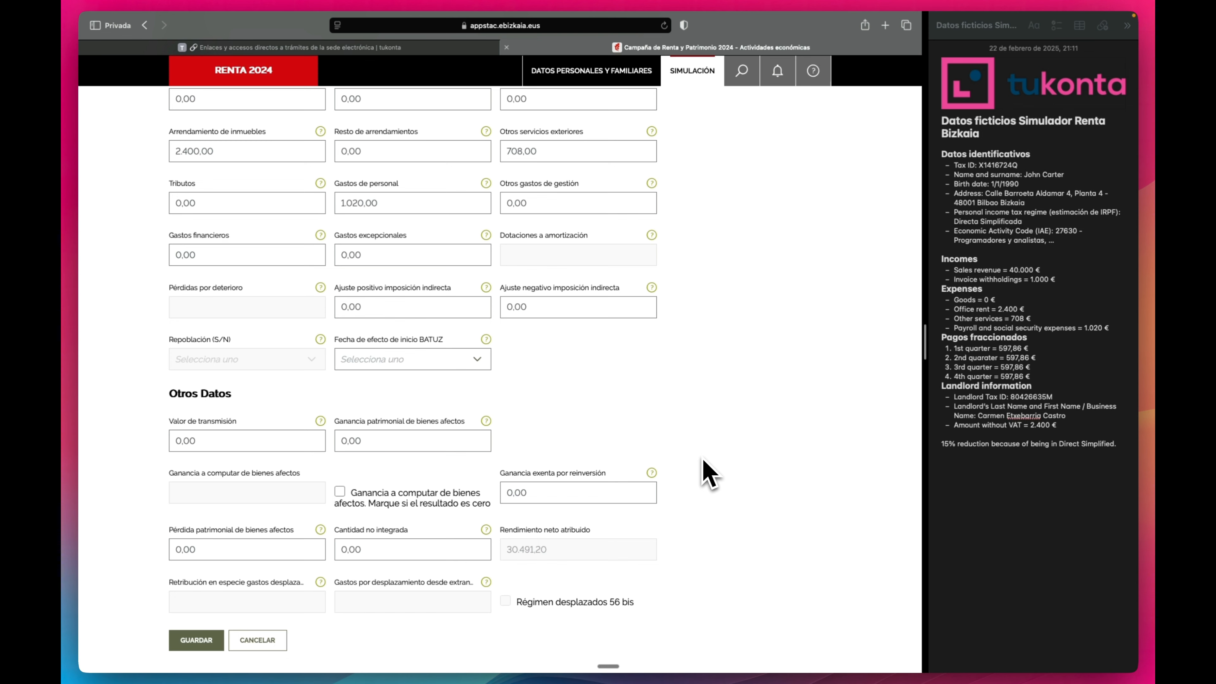
scroll(704, 462, up, 5)
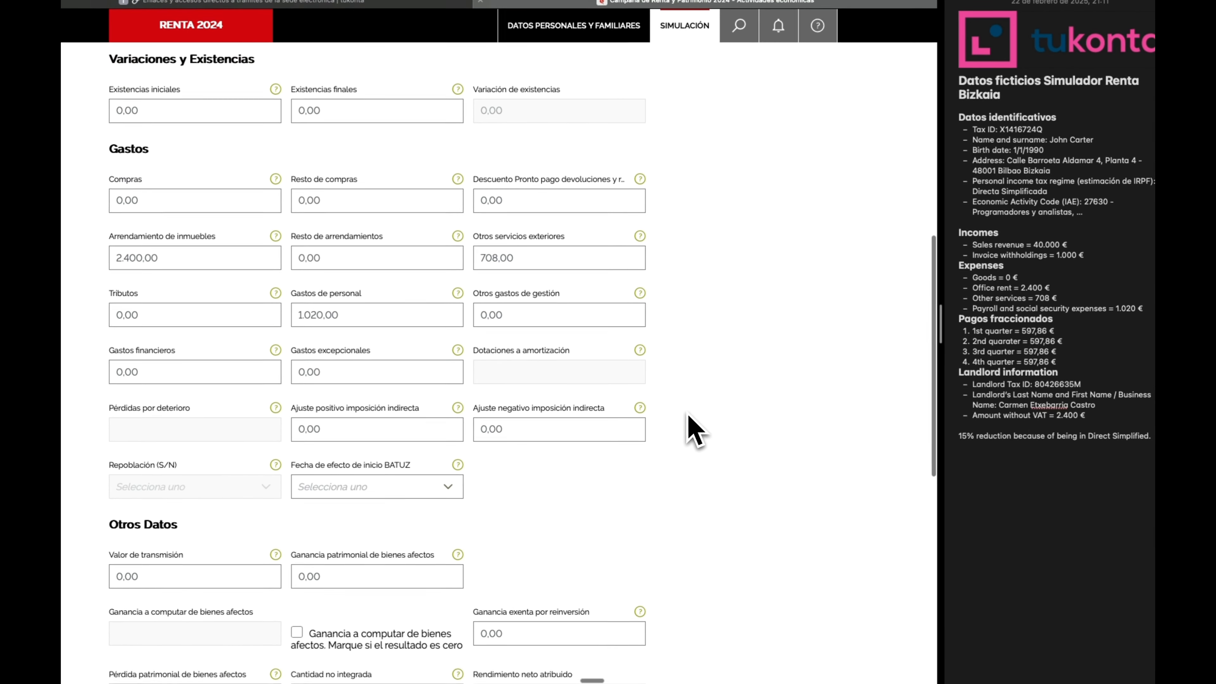
scroll(694, 431, up, 8)
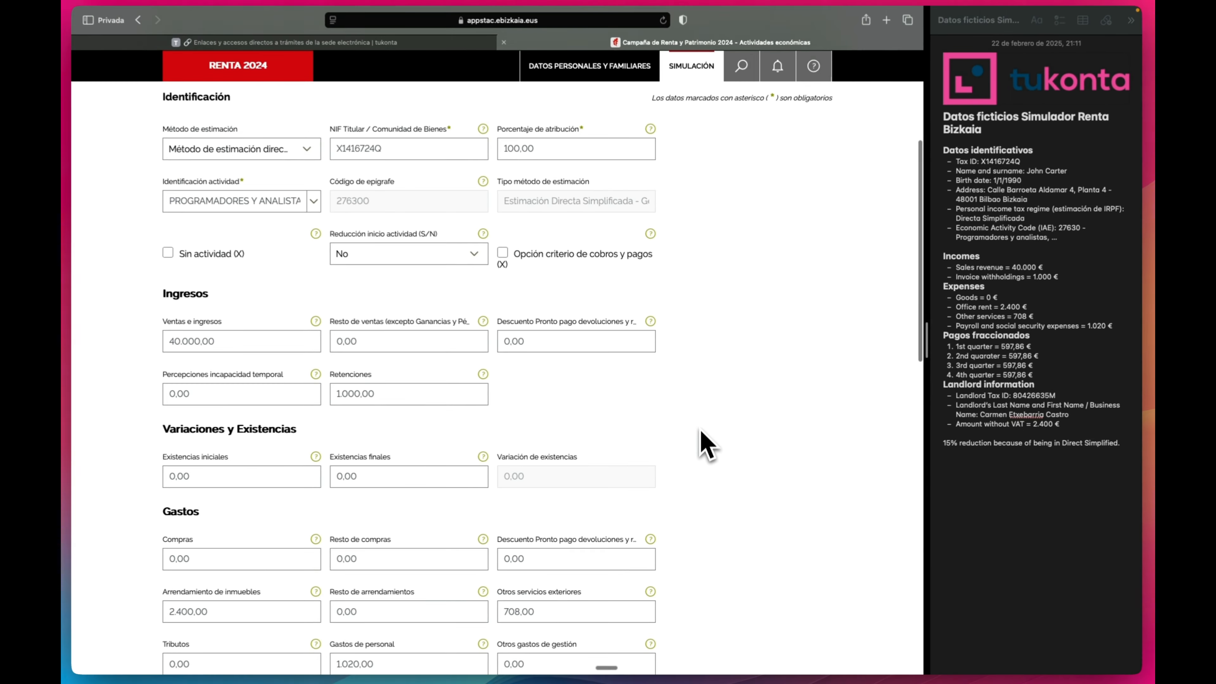
scroll(701, 431, up, 2)
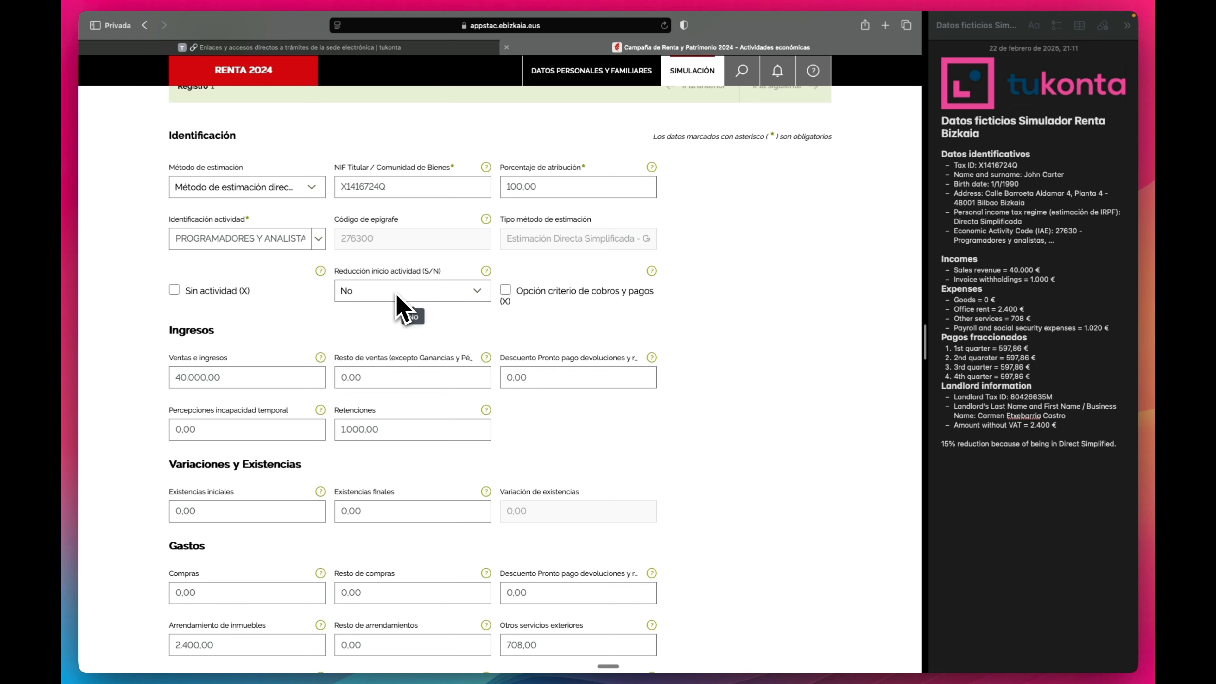
scroll(394, 301, down, 1)
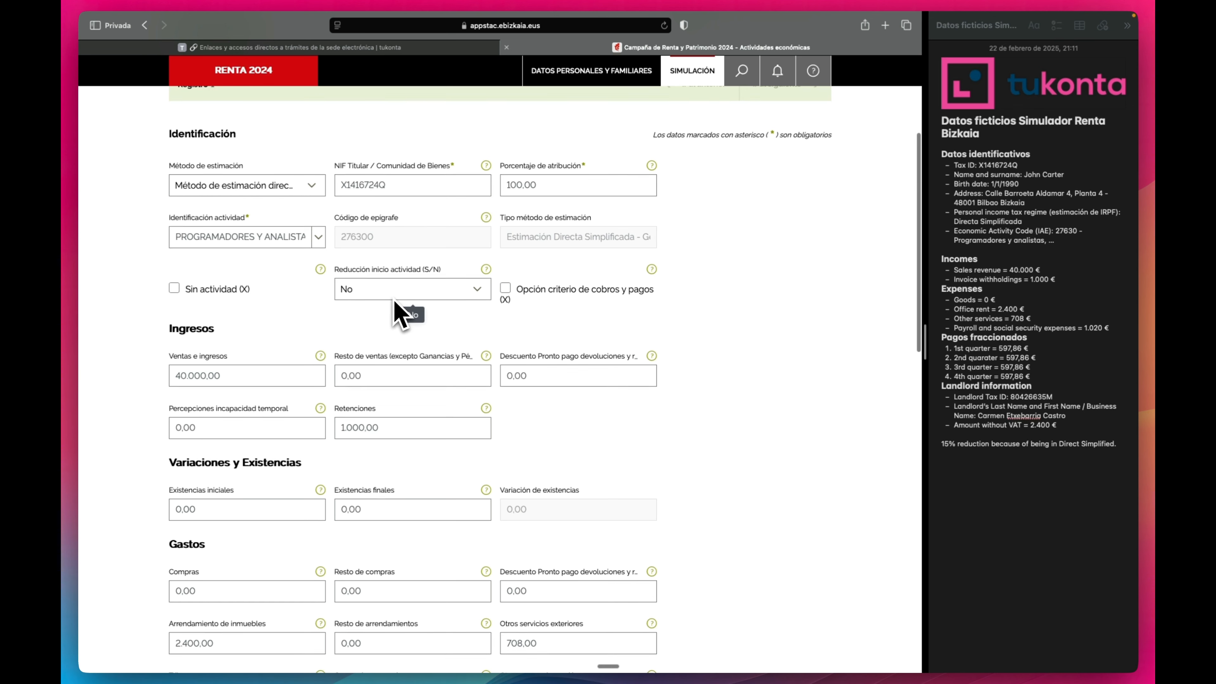
scroll(395, 301, down, 10)
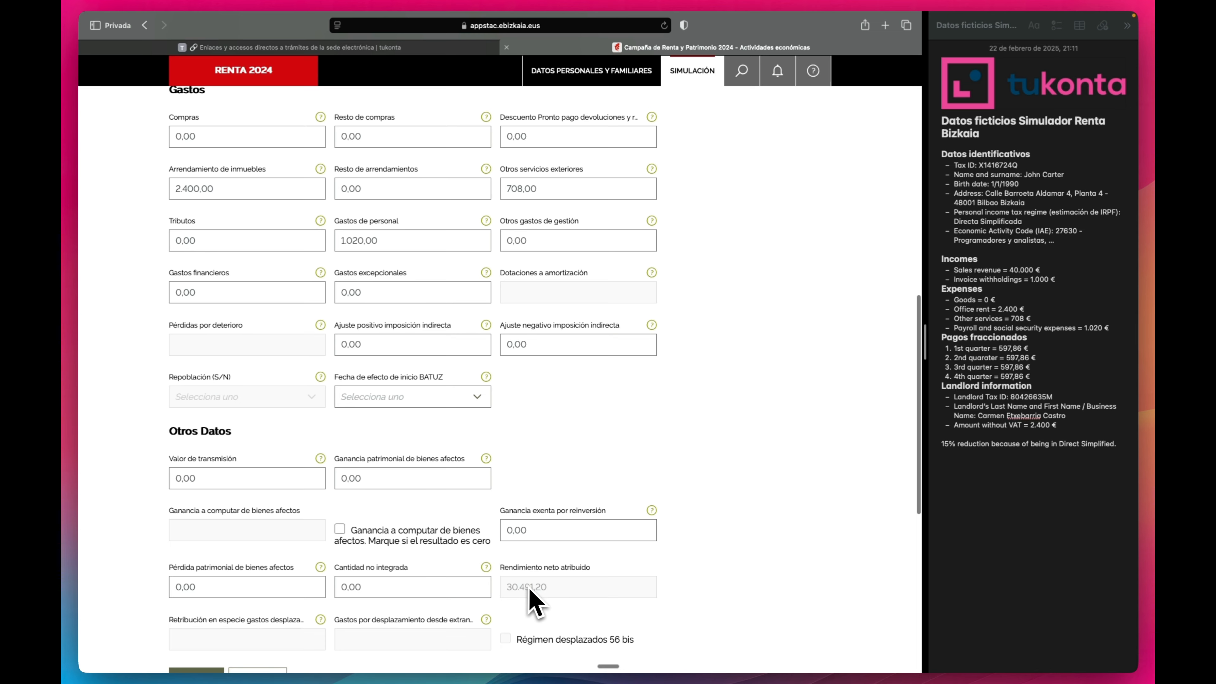
scroll(695, 435, up, 6)
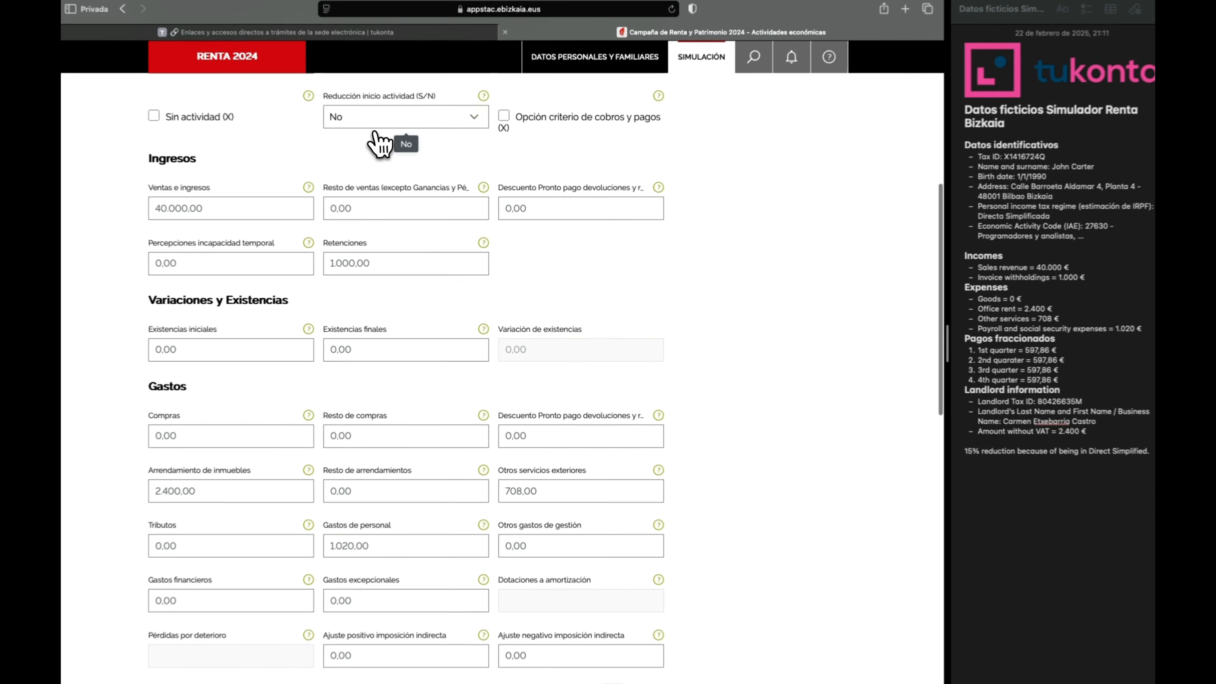
click(376, 126)
click(367, 163)
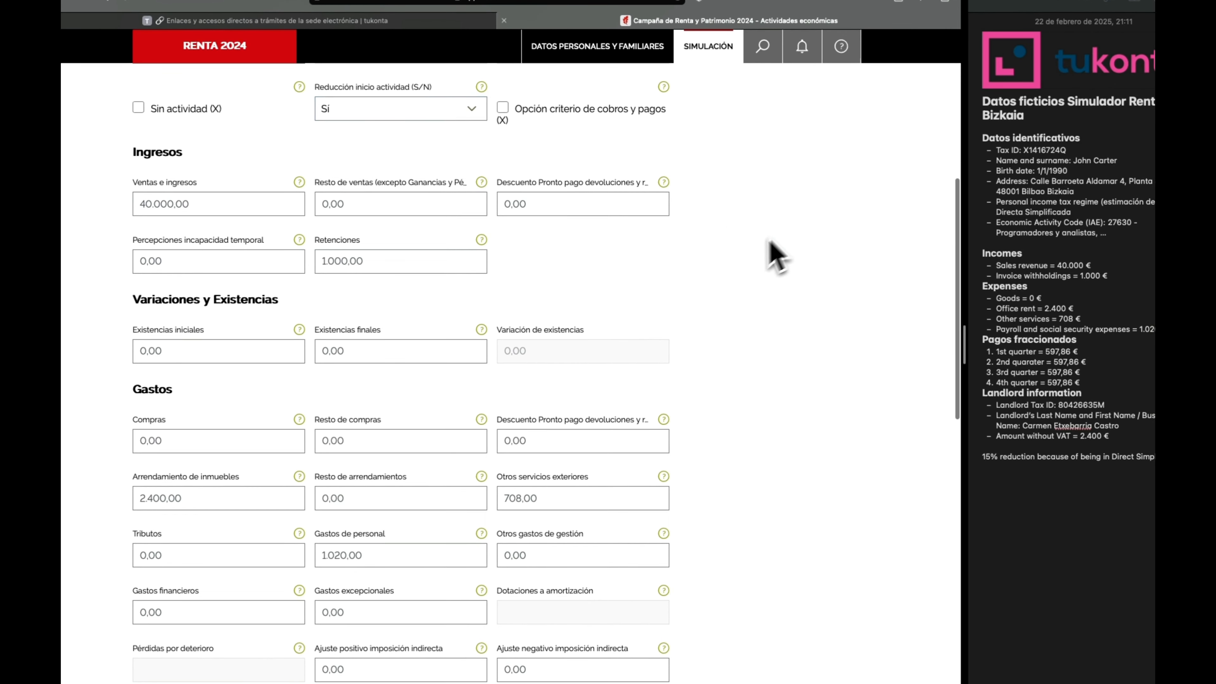
scroll(776, 256, down, 10)
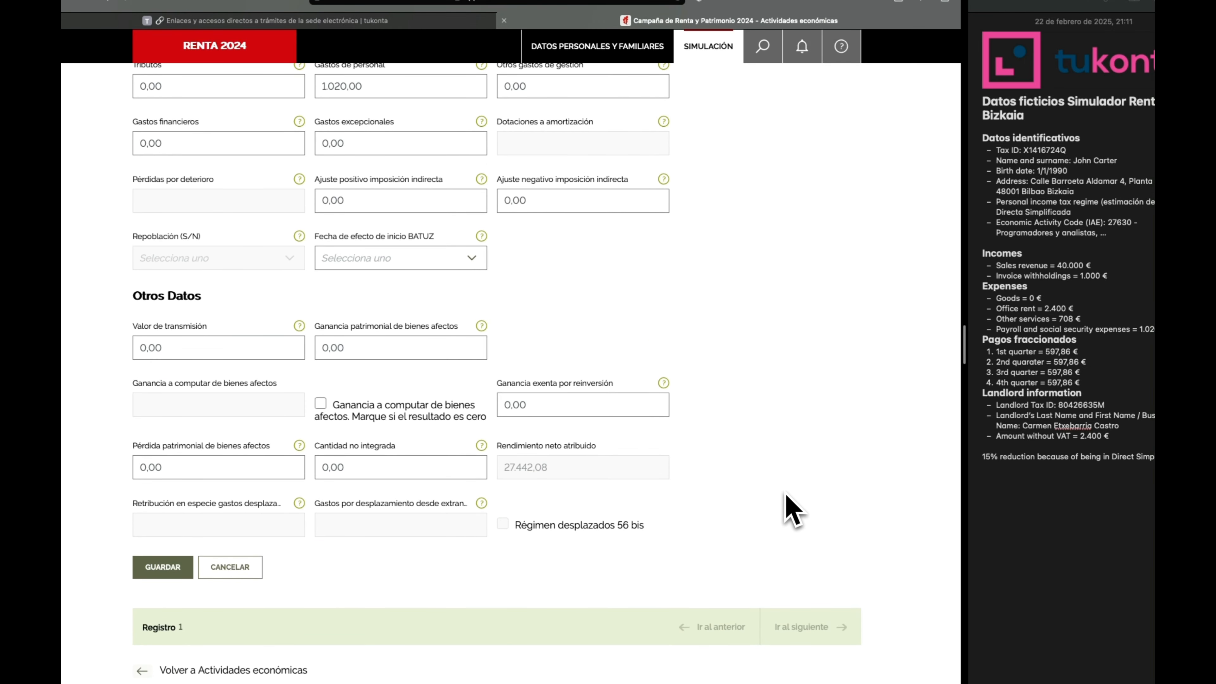
scroll(766, 498, up, 3)
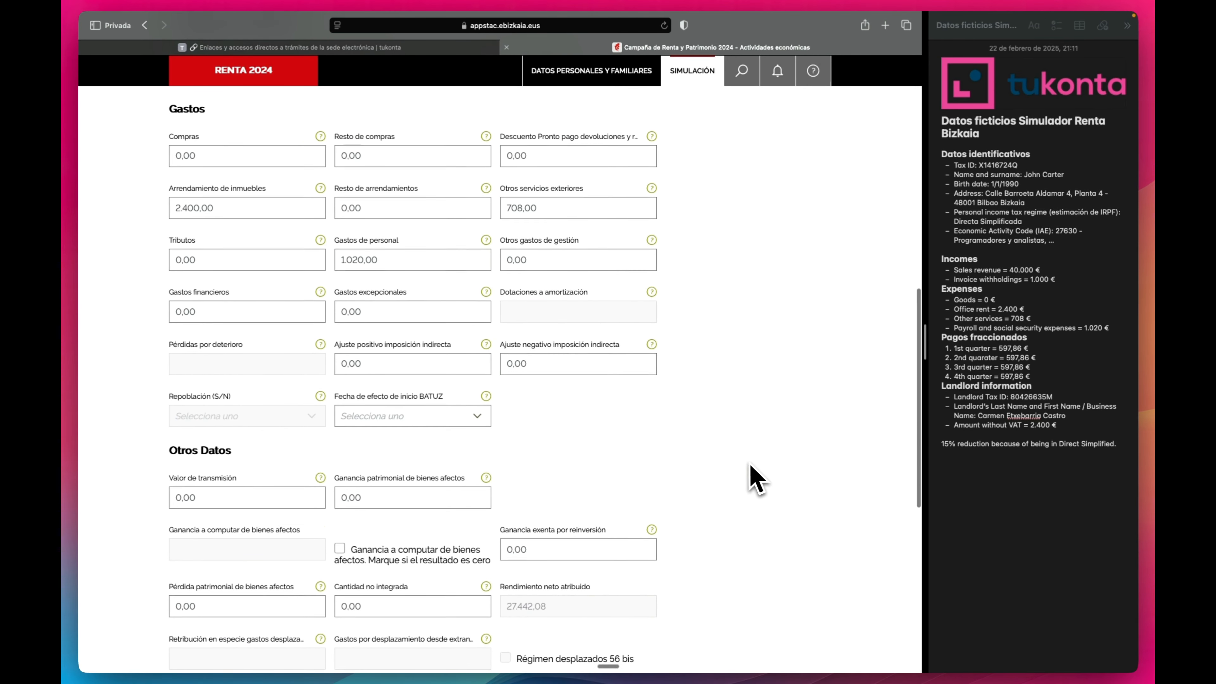
scroll(752, 476, up, 8)
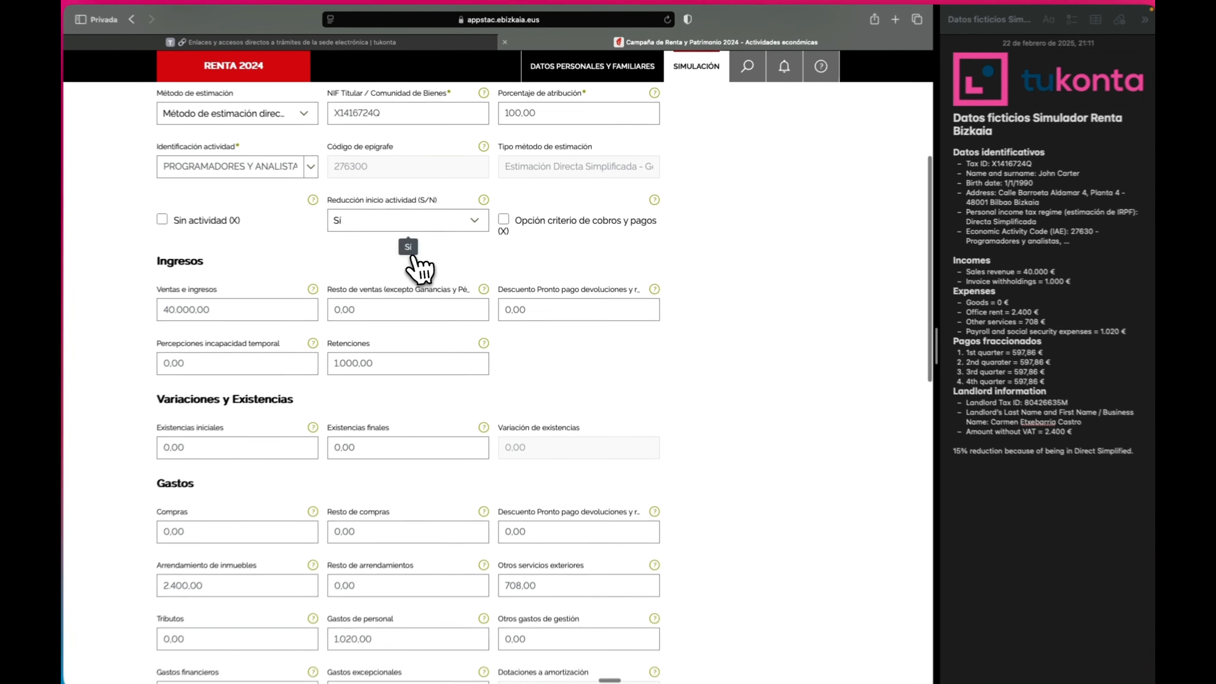
click(366, 225)
click(373, 242)
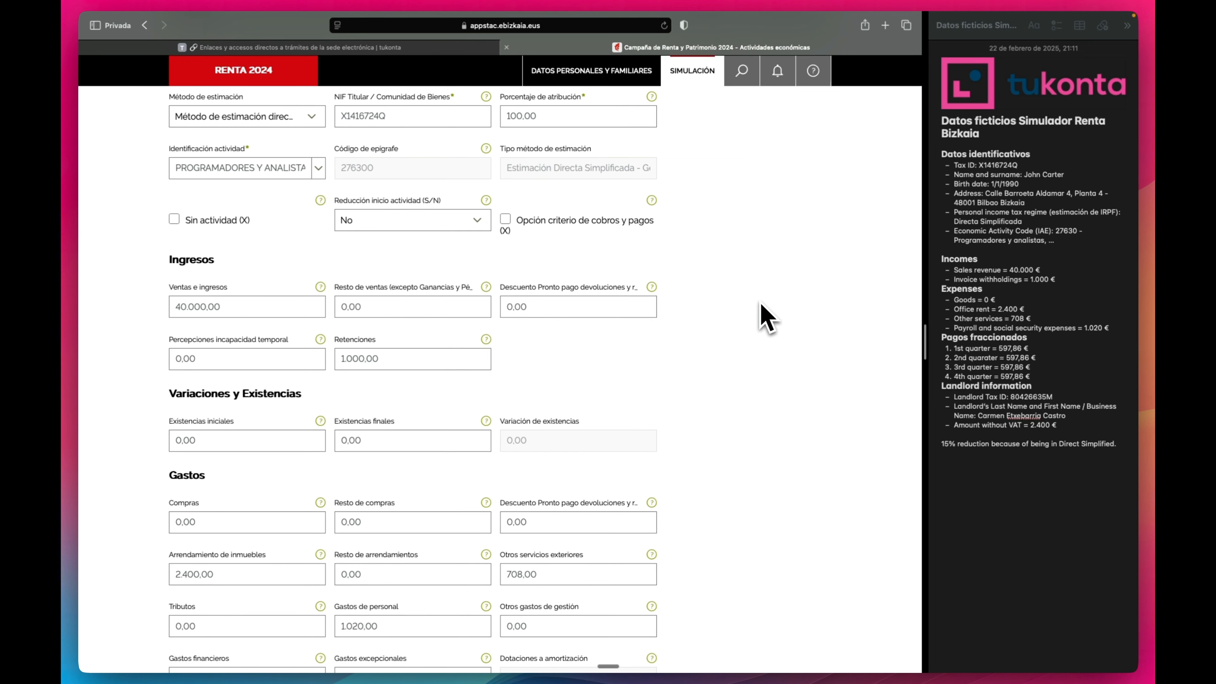
scroll(766, 319, down, 3)
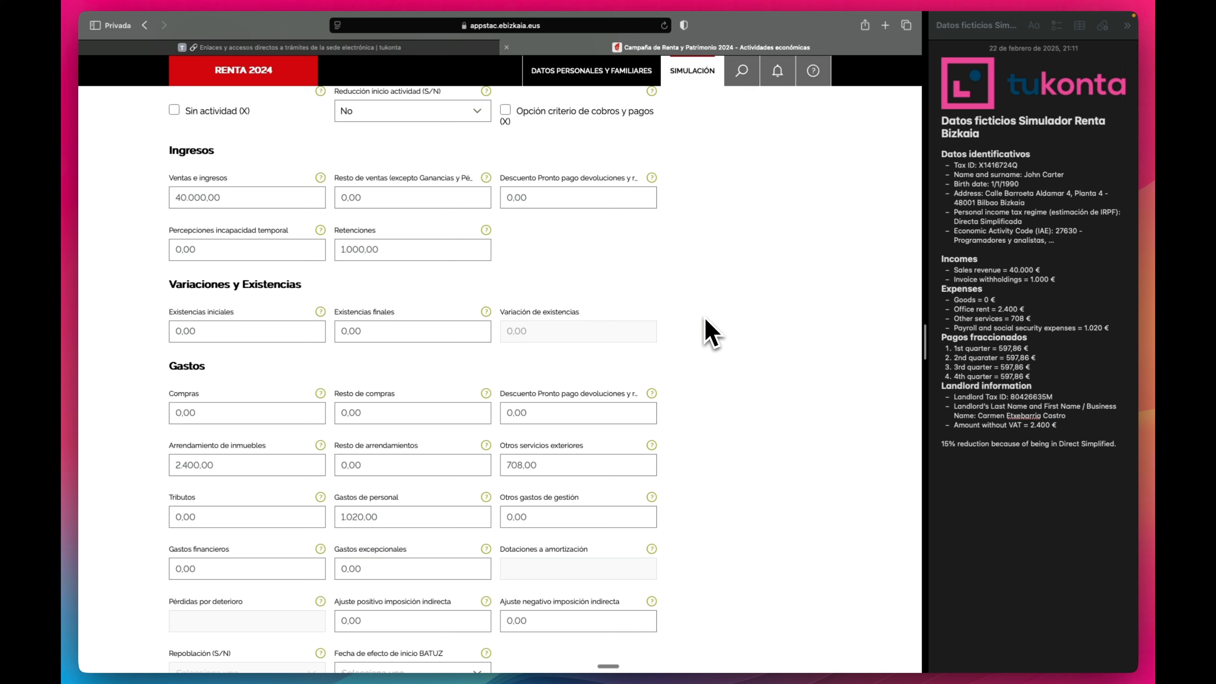
scroll(716, 333, up, 3)
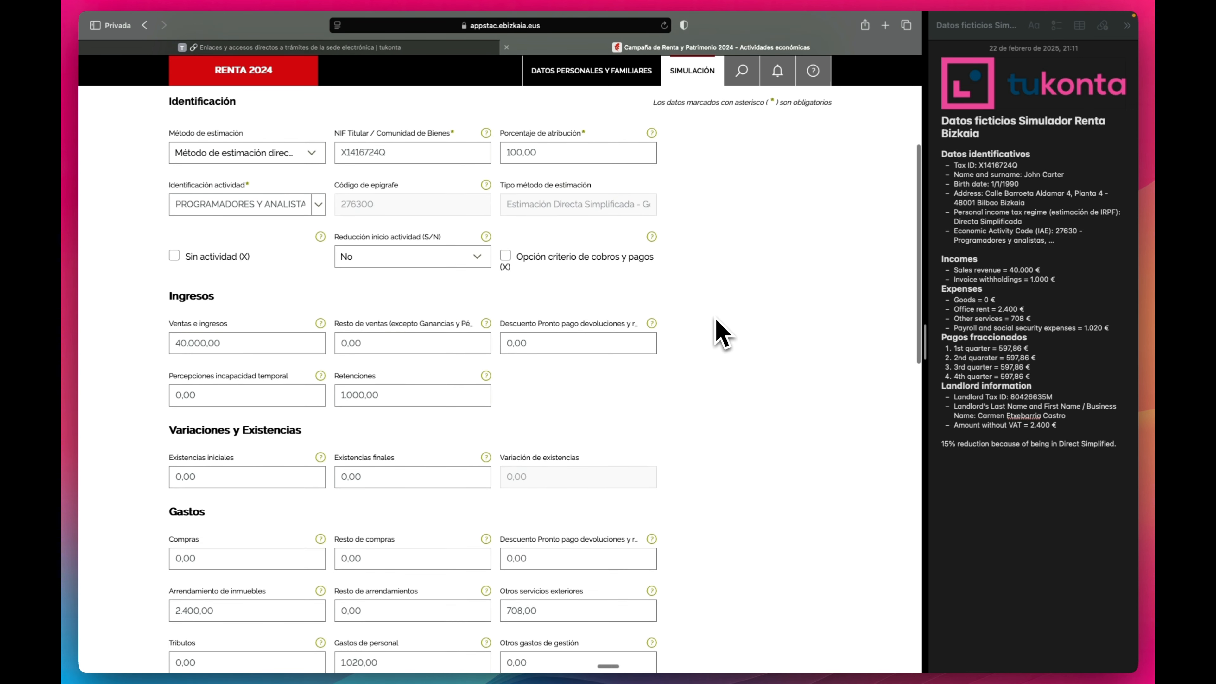
scroll(718, 334, up, 3)
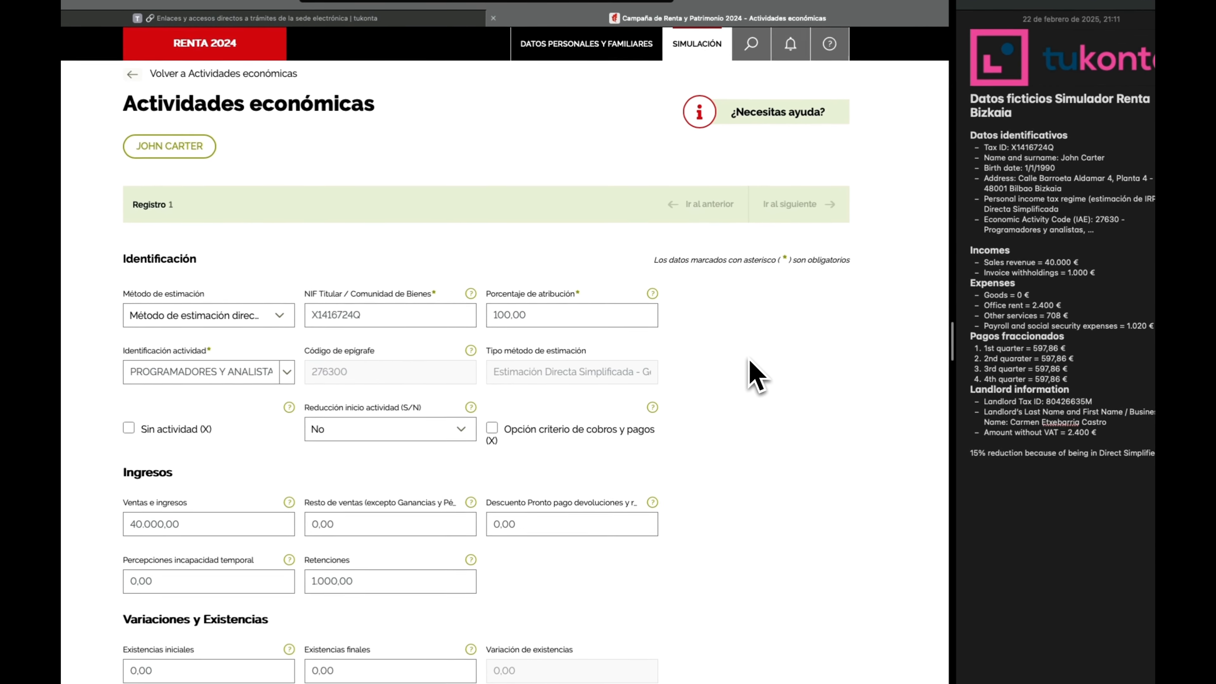
scroll(497, 358, down, 15)
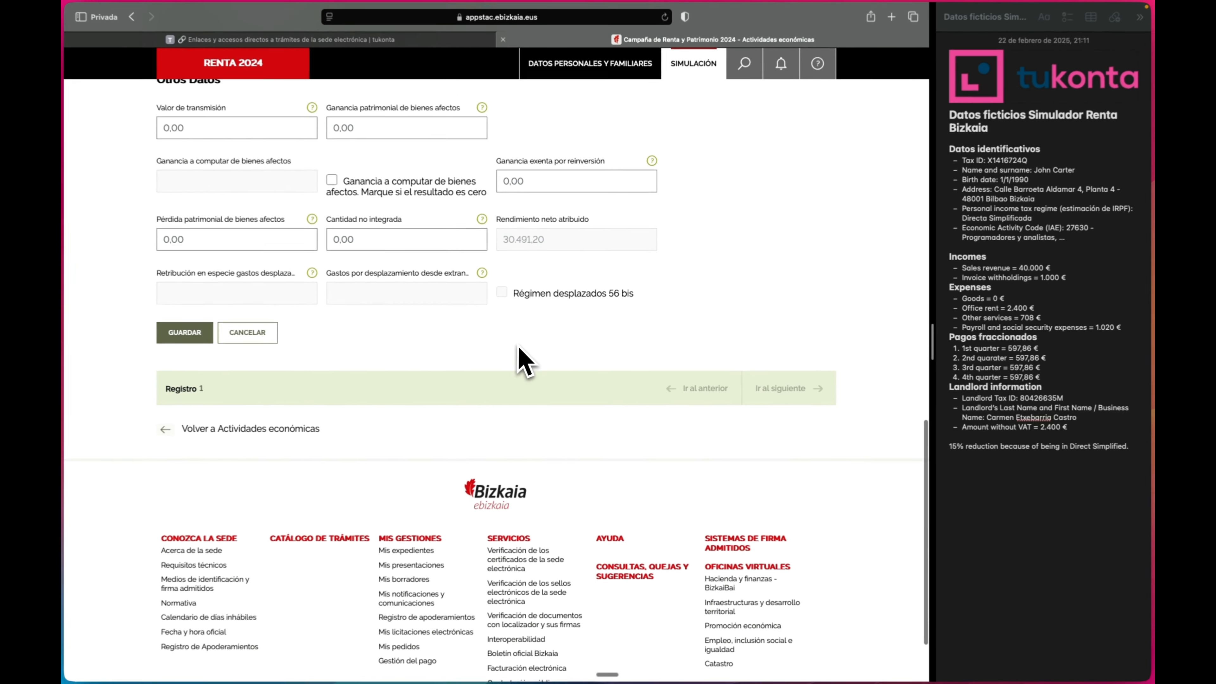
scroll(522, 357, up, 3)
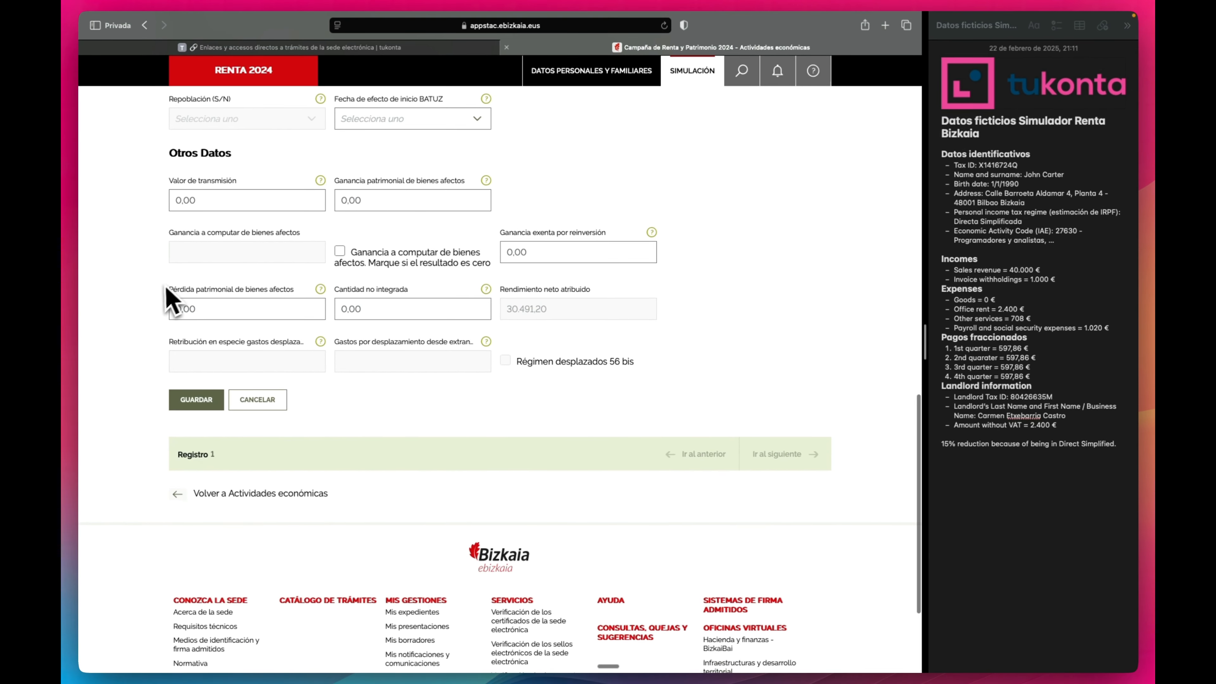